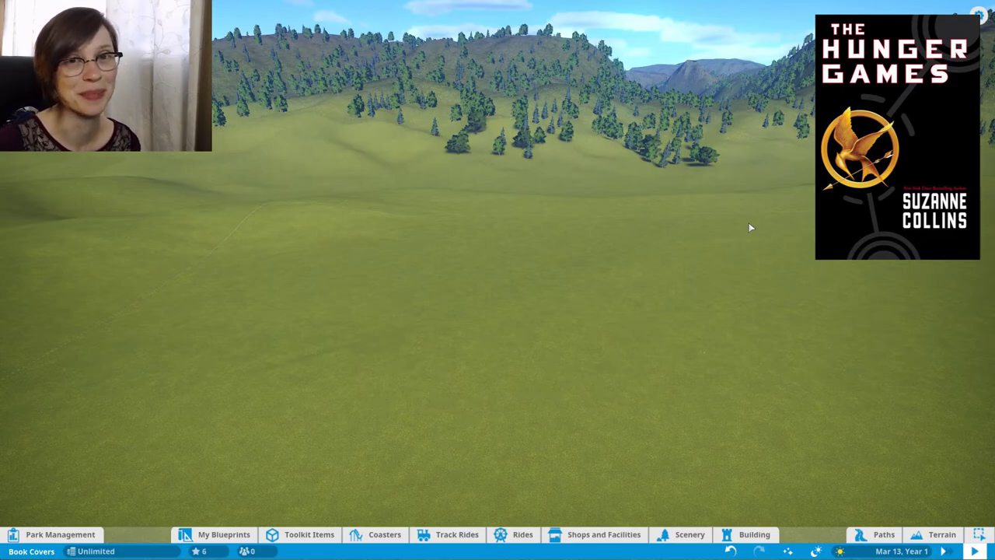
# Choose the Arch 5 - Extra Large shape from the custom scenery and set its colour to yellow.
pyautogui.click(690, 534)
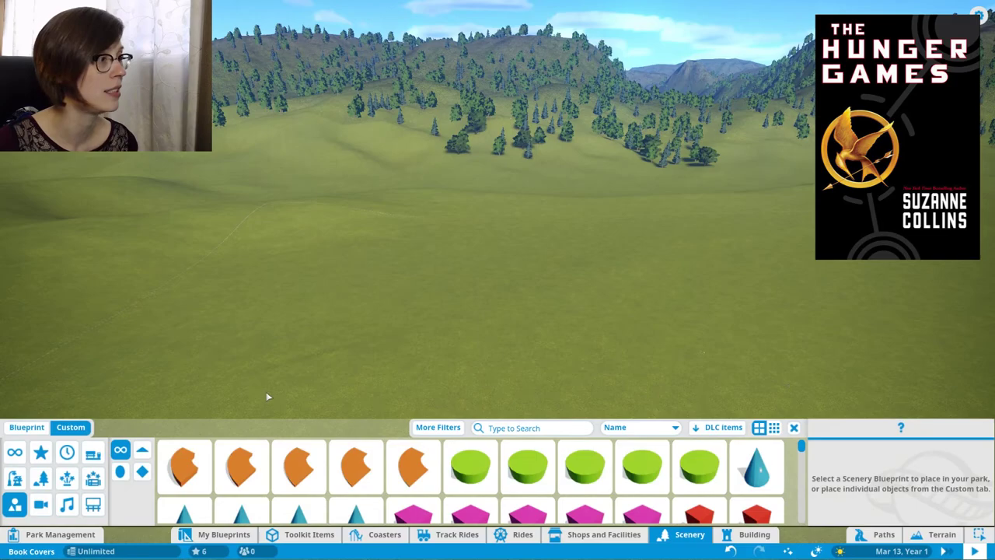
pyautogui.scroll(5, 355, 357)
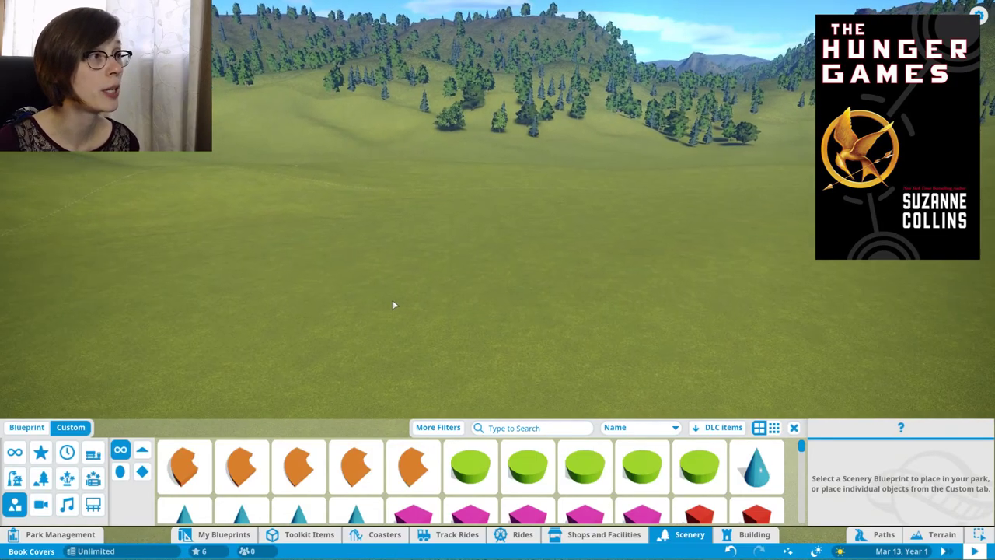
pyautogui.click(413, 464)
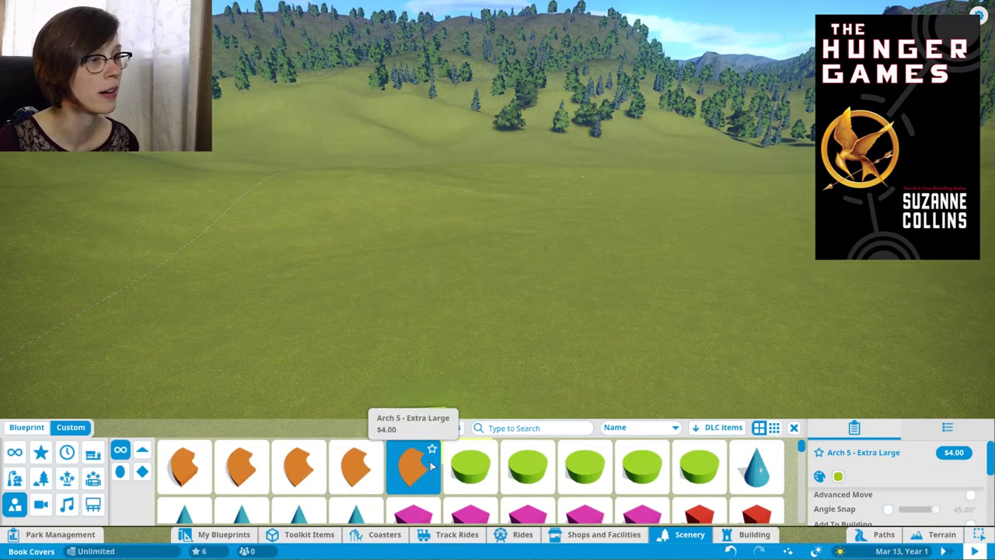
pyautogui.scroll(-6, 424, 468)
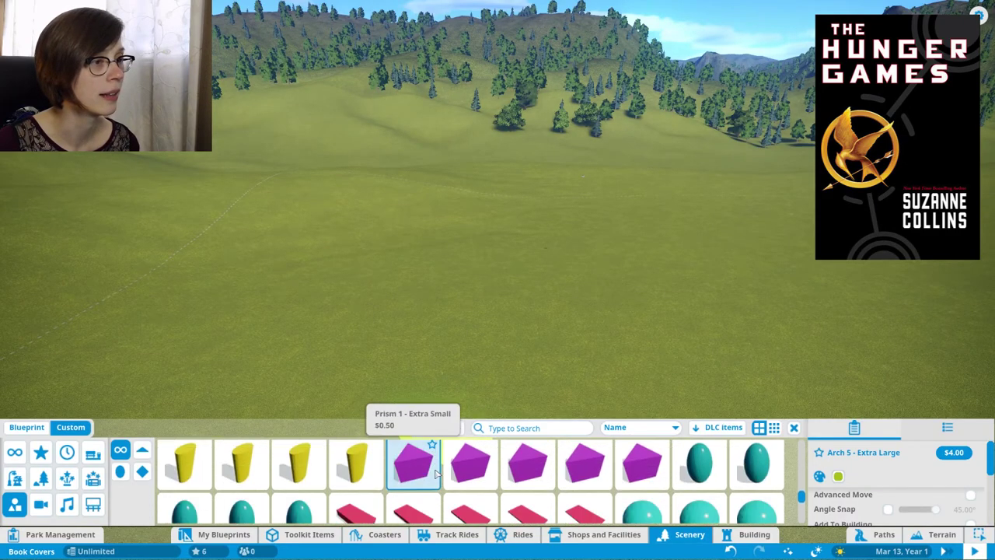
pyautogui.scroll(-1, 437, 474)
pyautogui.scroll(3, 437, 473)
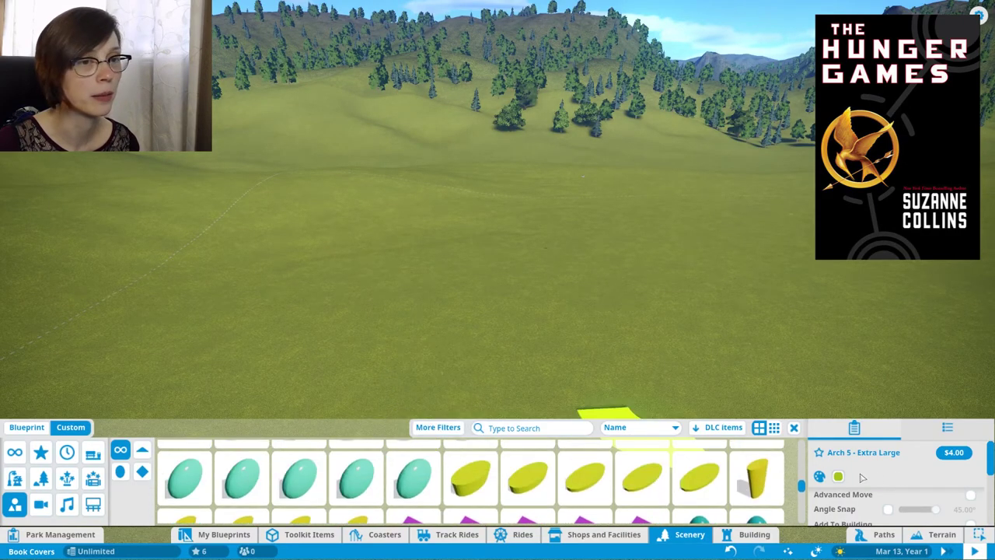
pyautogui.click(838, 476)
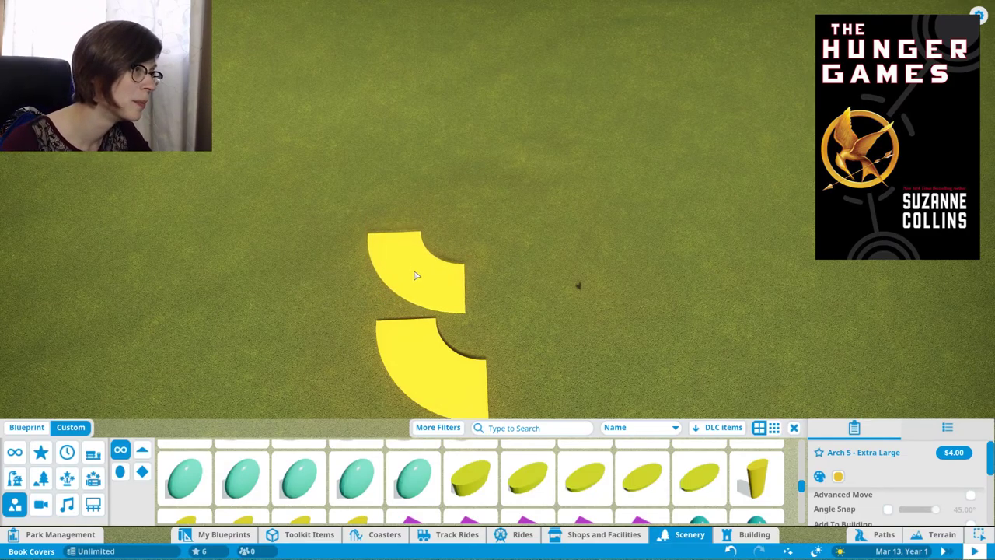
# Place rotated copies of the yellow arch quarter by quarter so they join into a complete flat ring on the grass.
pyautogui.press('z')
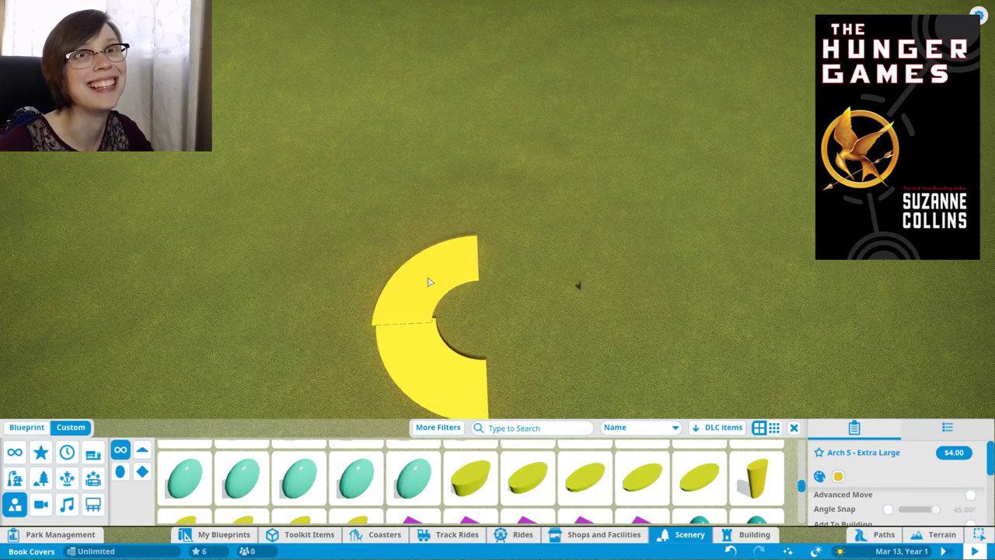
pyautogui.click(434, 278)
pyautogui.press('z')
pyautogui.click(534, 273)
pyautogui.press('z')
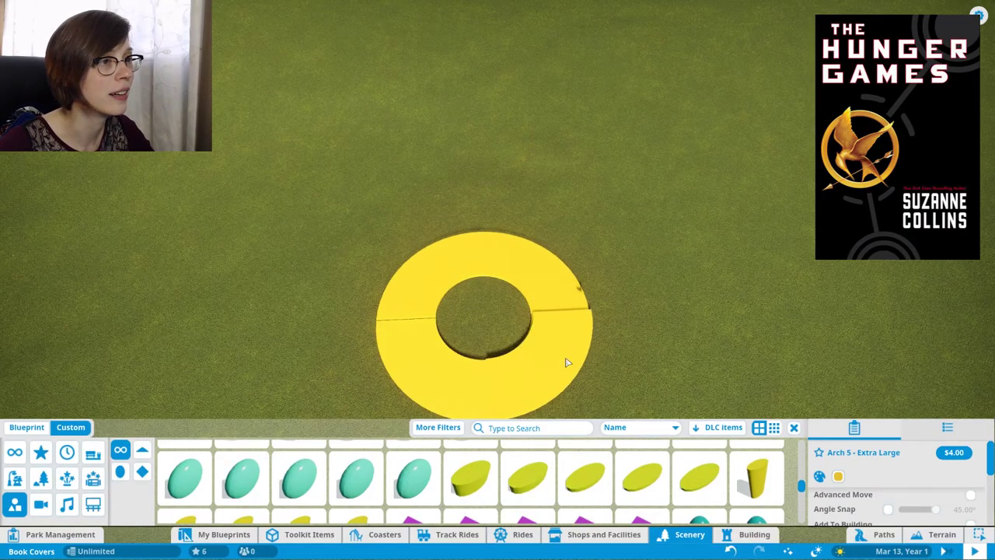
pyautogui.click(568, 362)
pyautogui.press('Escape')
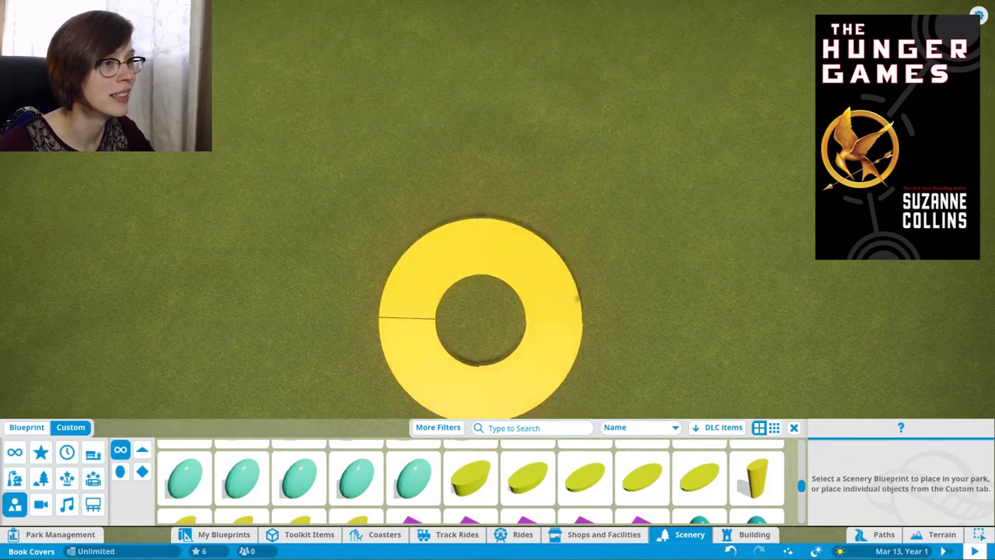
pyautogui.scroll(5, 640, 329)
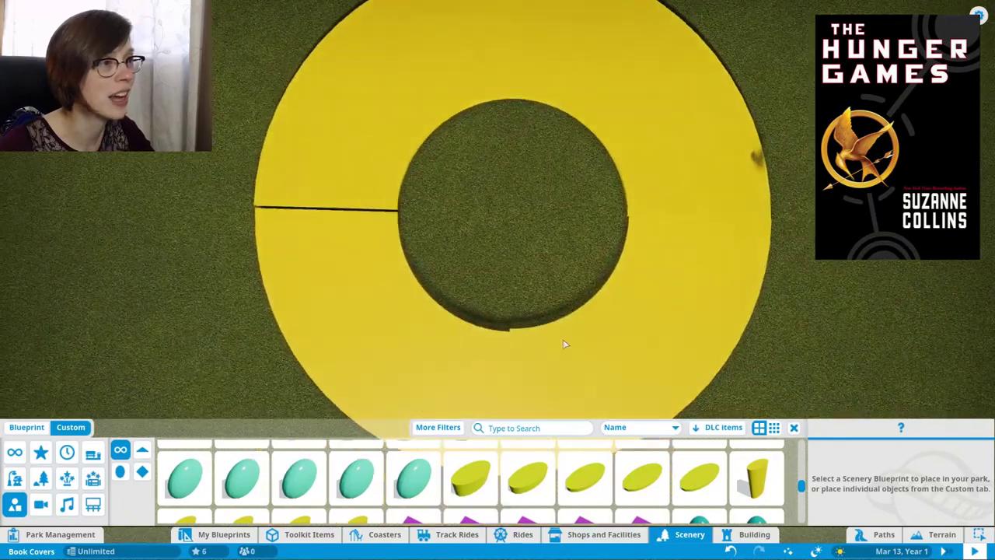
pyautogui.scroll(-3, 489, 207)
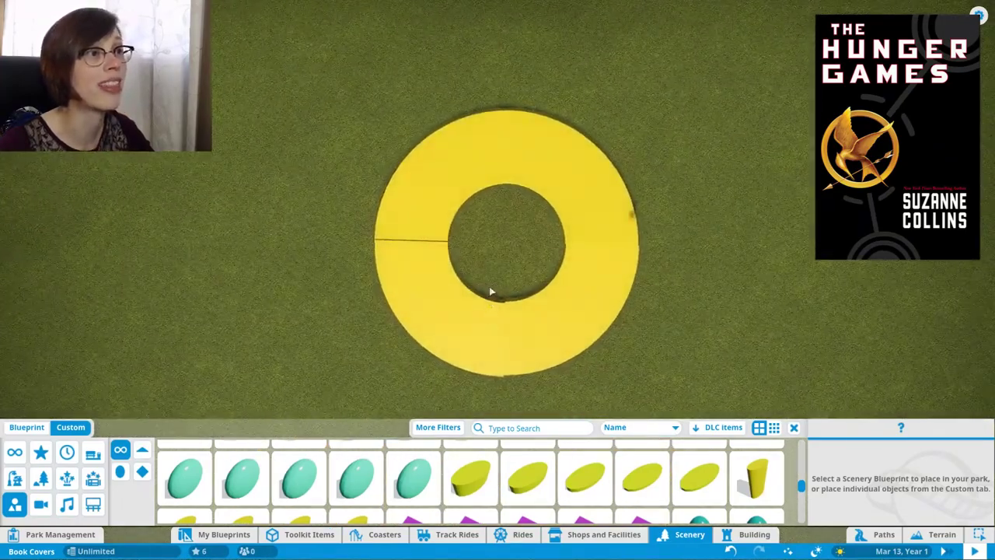
# Look through the nature scenery and its trees for a long thin piece to add to the ring.
pyautogui.moveTo(528, 278); pyautogui.dragTo(535, 300)
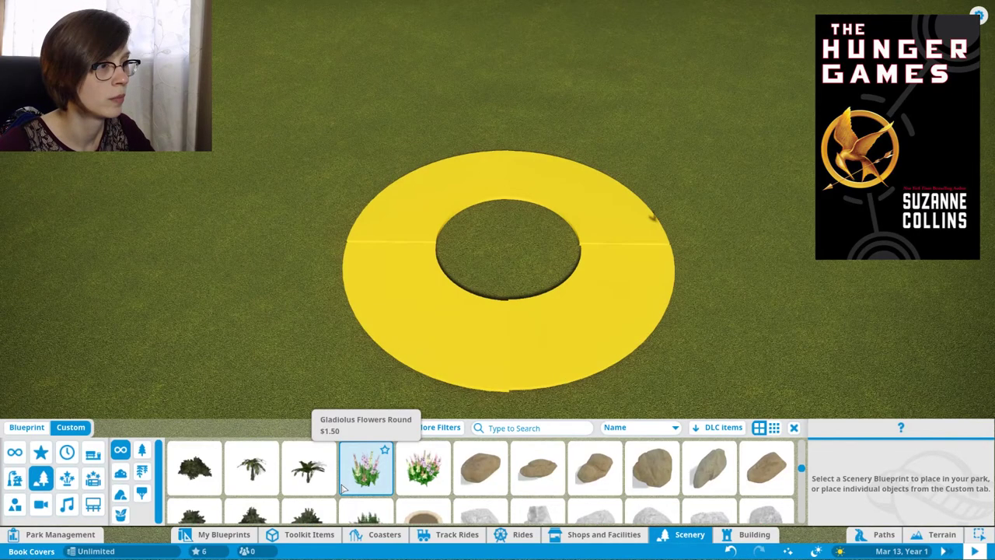
pyautogui.scroll(-5, 346, 482)
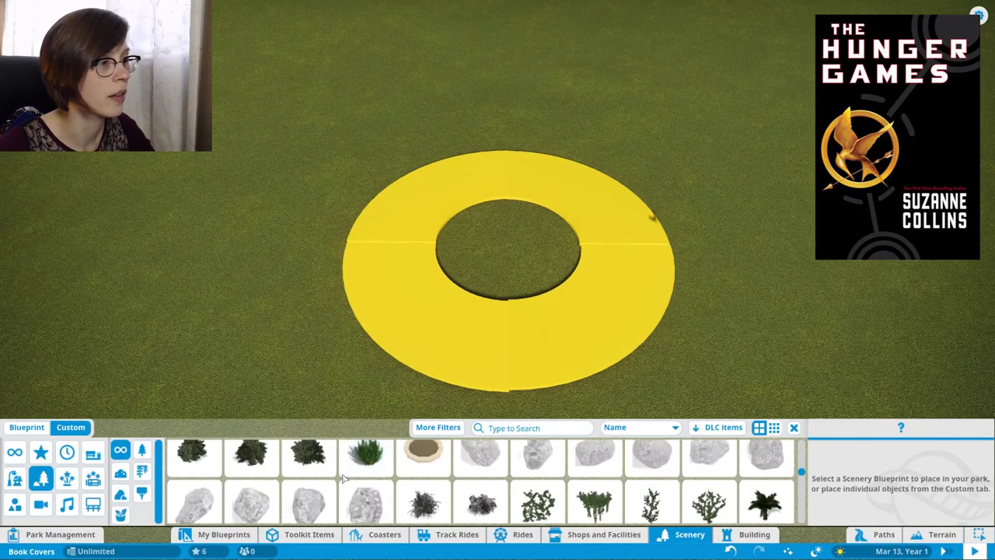
pyautogui.scroll(-1, 394, 487)
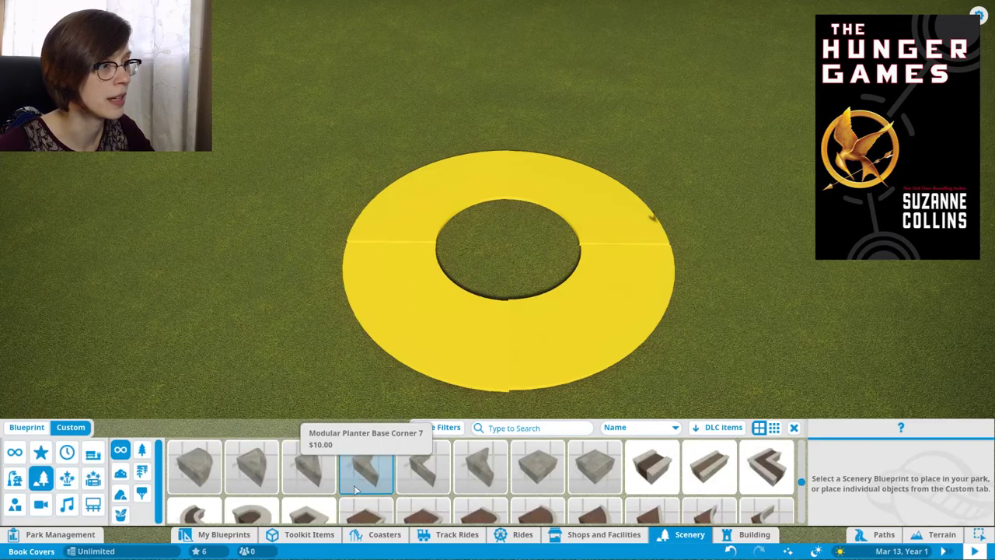
pyautogui.scroll(3, 394, 487)
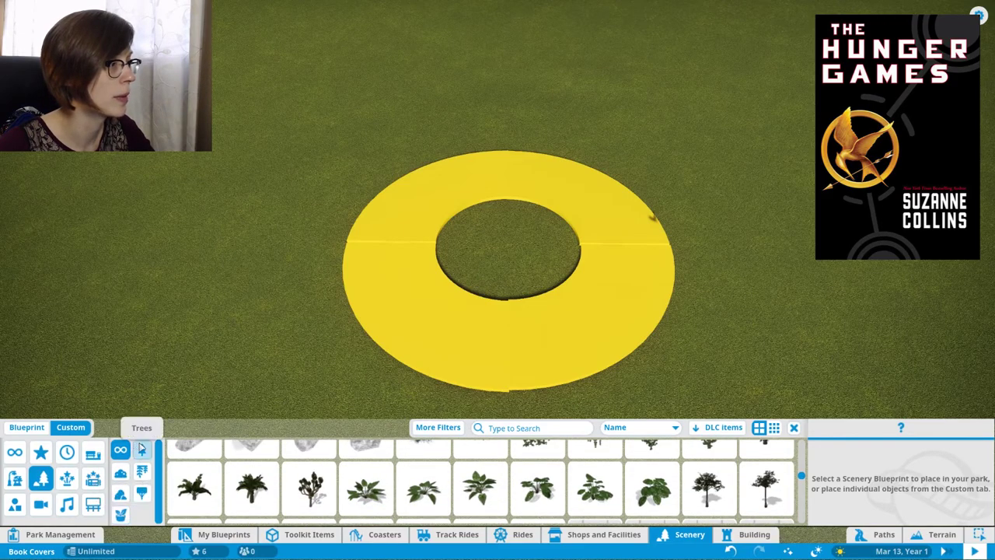
pyautogui.click(142, 449)
pyautogui.scroll(-1, 350, 467)
pyautogui.click(440, 467)
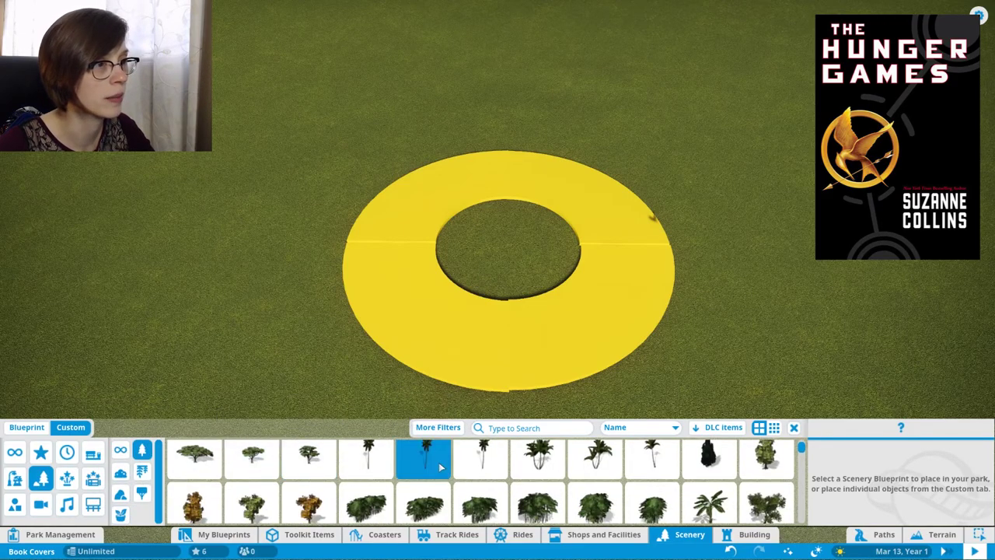
pyautogui.rightClick(692, 391)
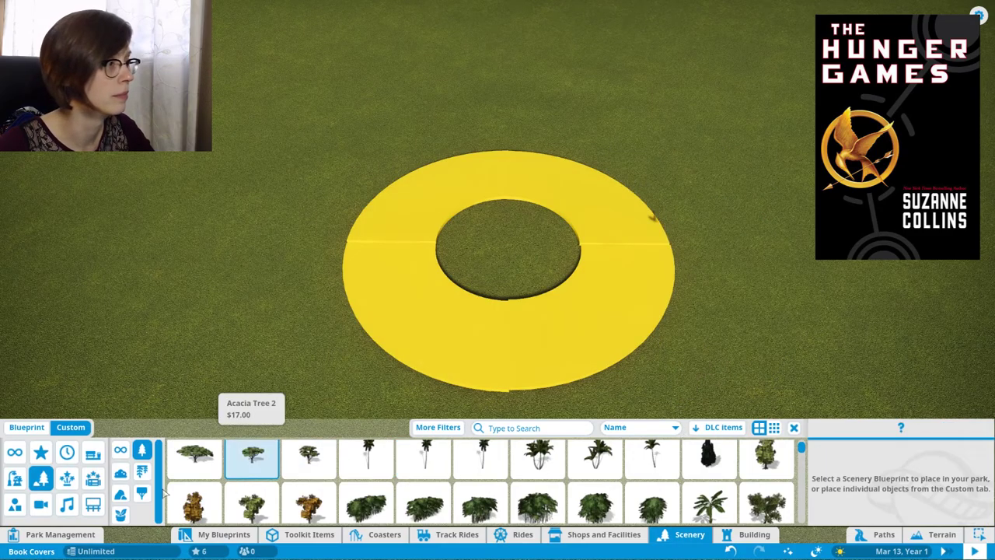
pyautogui.click(93, 453)
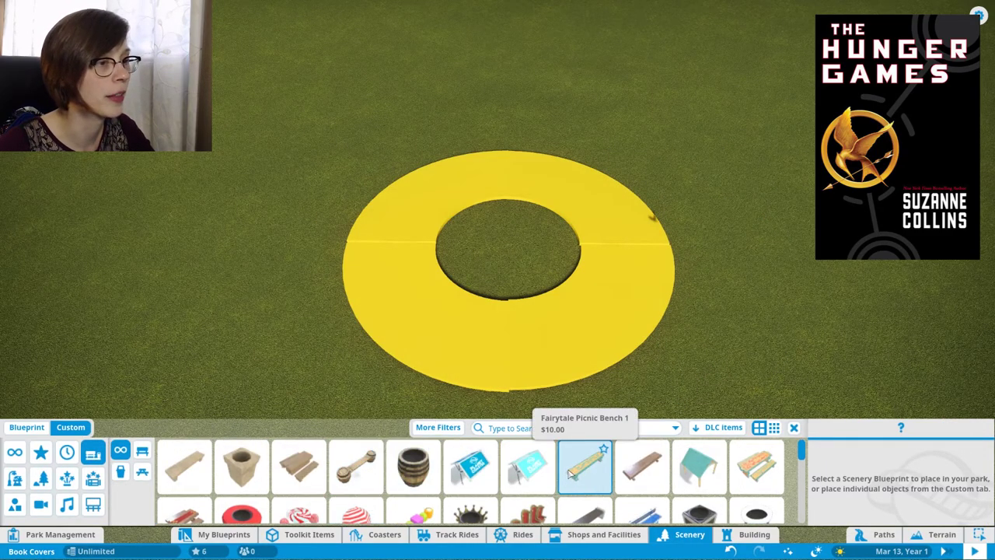
pyautogui.click(642, 465)
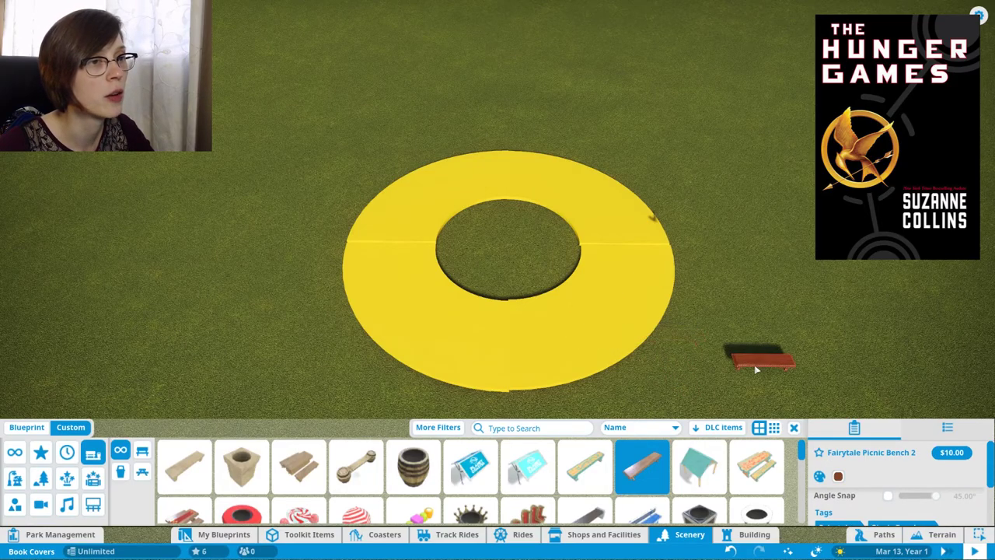
pyautogui.rightClick(749, 369)
# Search the entire custom scenery library for "stick".
pyautogui.click(15, 478)
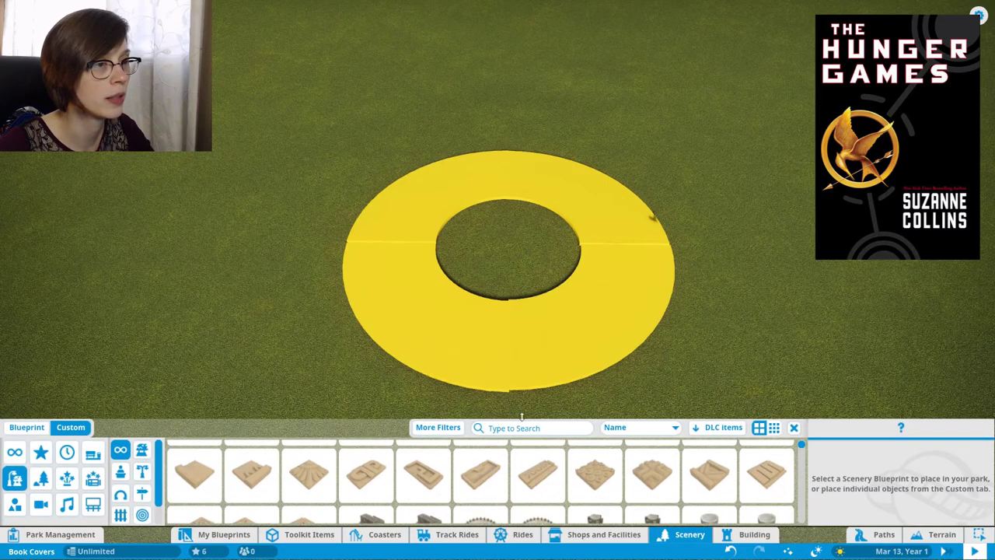
pyautogui.click(15, 452)
pyautogui.click(560, 434)
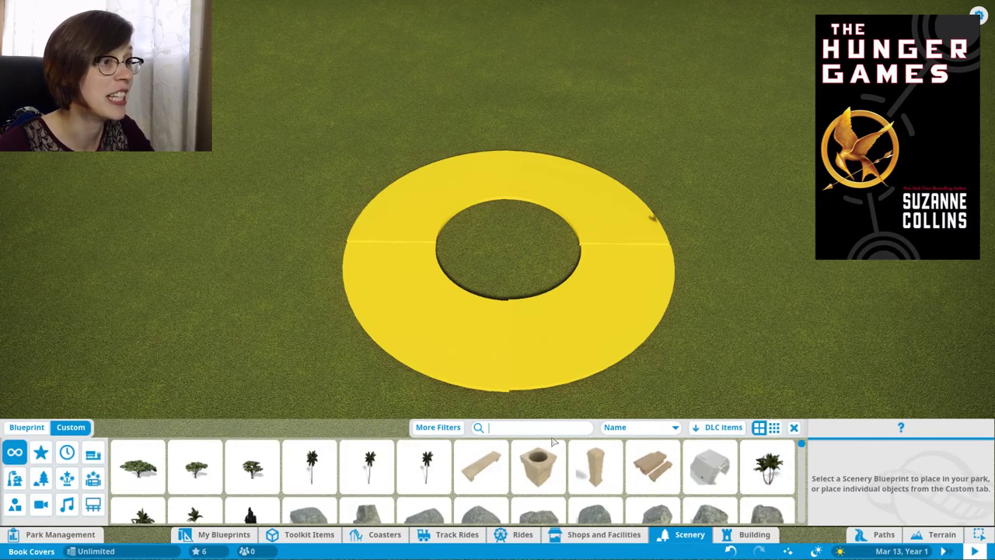
pyautogui.write('stick')
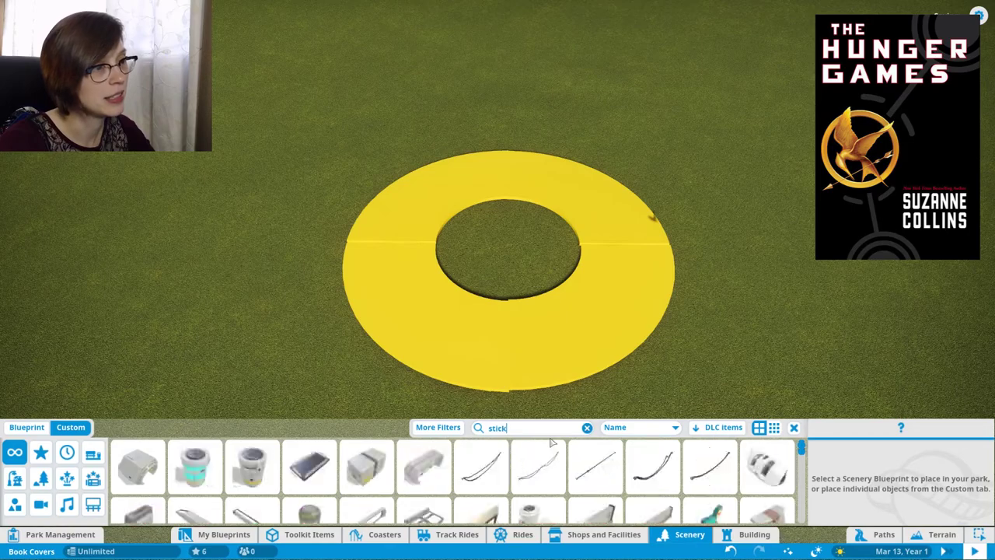
# Place a Cylinder 1 - Extra Small shape on the grass beside the ring and rotate it to lie flat.
pyautogui.click(15, 504)
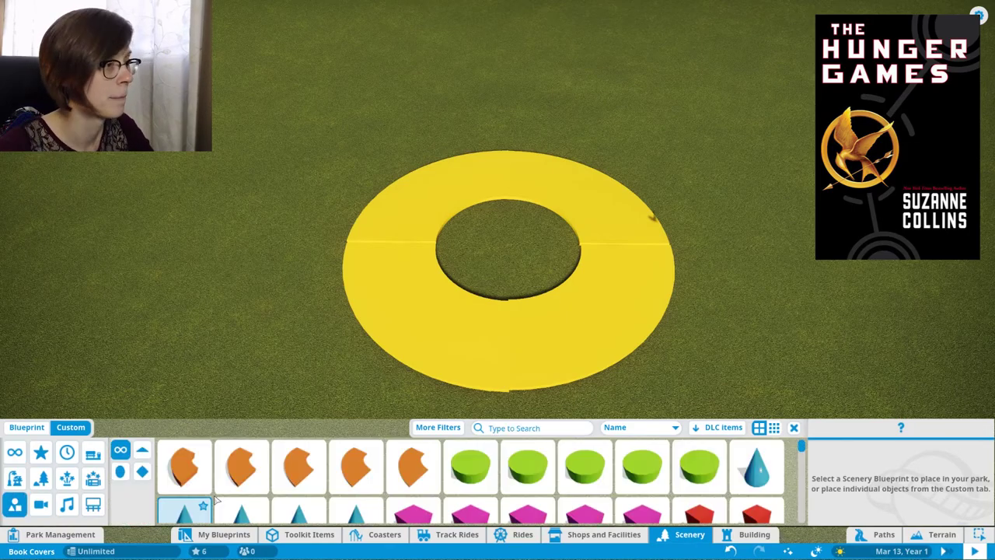
pyautogui.scroll(-2, 644, 467)
pyautogui.click(642, 472)
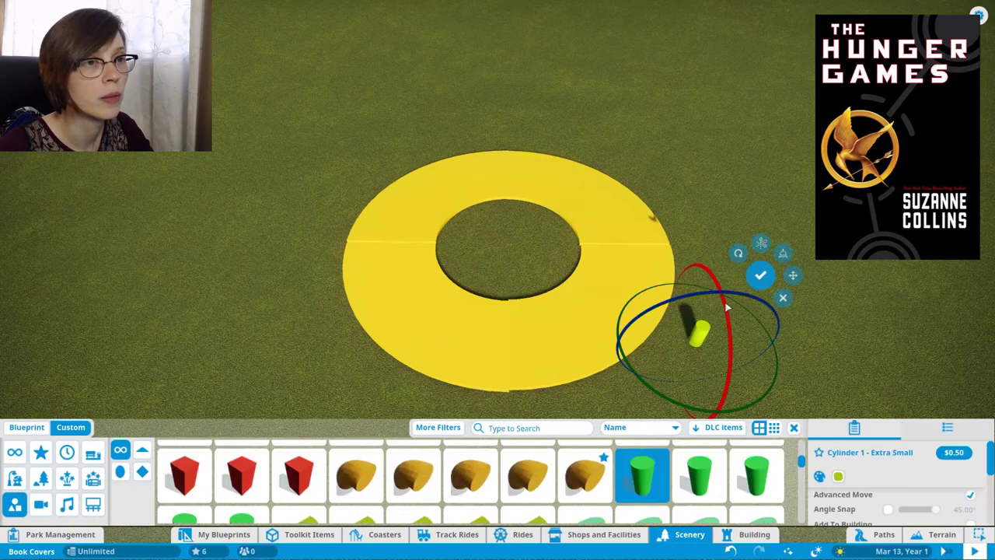
pyautogui.moveTo(732, 297); pyautogui.dragTo(849, 340)
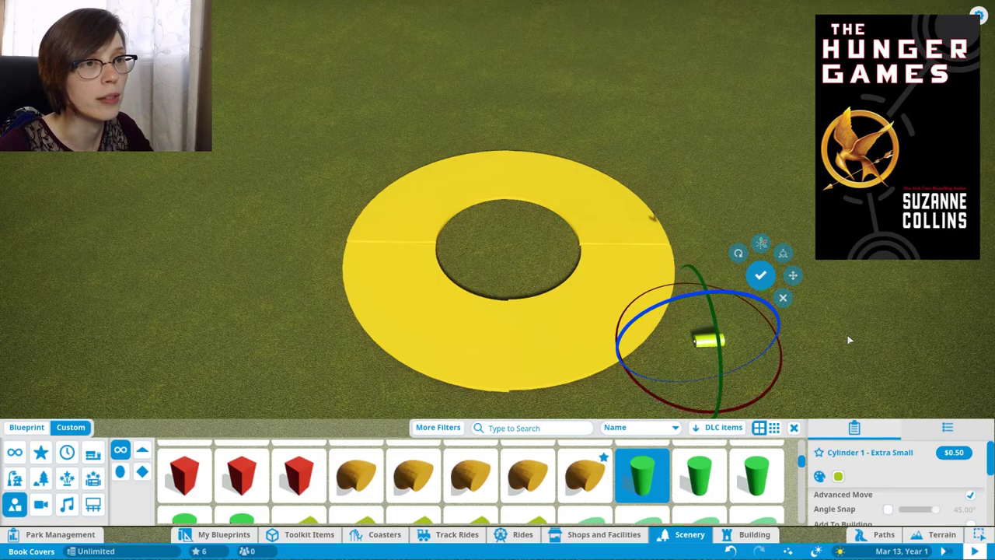
# Recolour the small cylinder beside the ring to the same yellow as the arches.
pyautogui.click(714, 339)
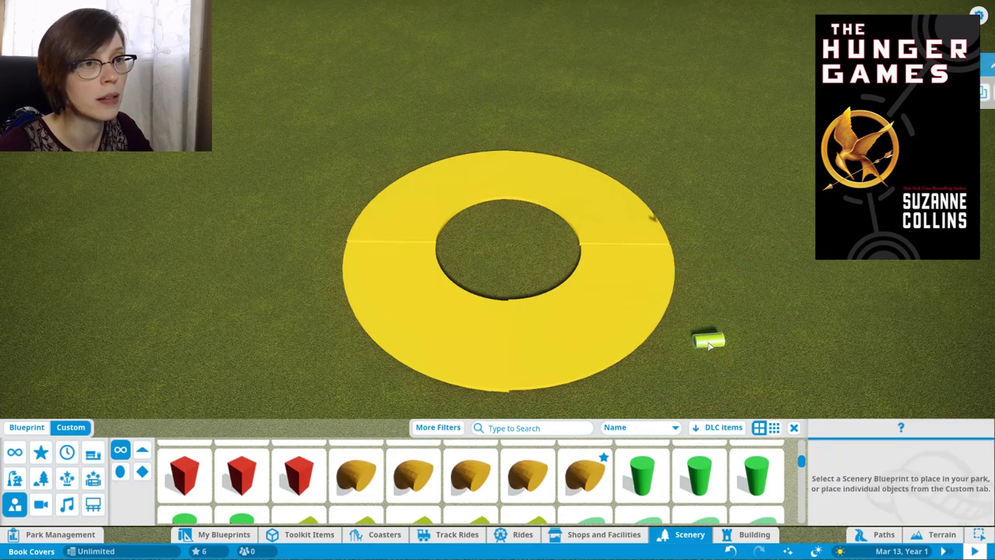
pyautogui.click(838, 93)
pyautogui.click(835, 182)
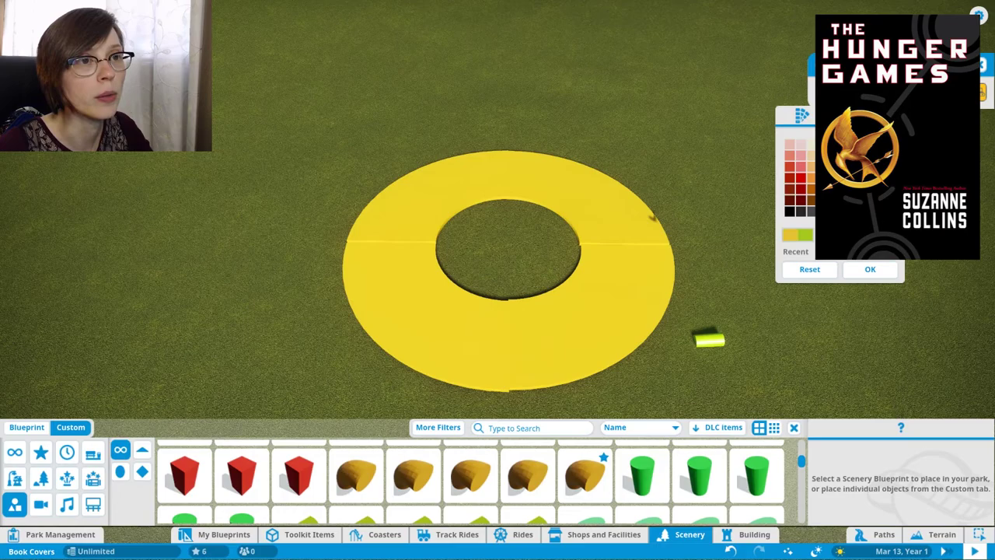
pyautogui.click(871, 269)
# Move the yellow cylinder onto the ring near its inner edge, turned at a slight angle.
pyautogui.press('m')
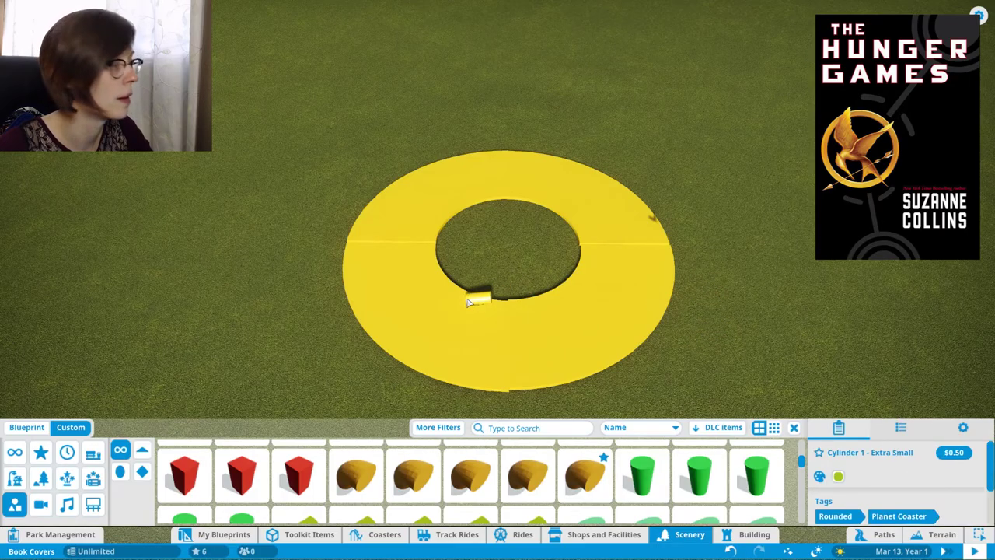
pyautogui.moveTo(513, 282); pyautogui.dragTo(507, 282)
pyautogui.scroll(2, 507, 281)
pyautogui.press('shift')
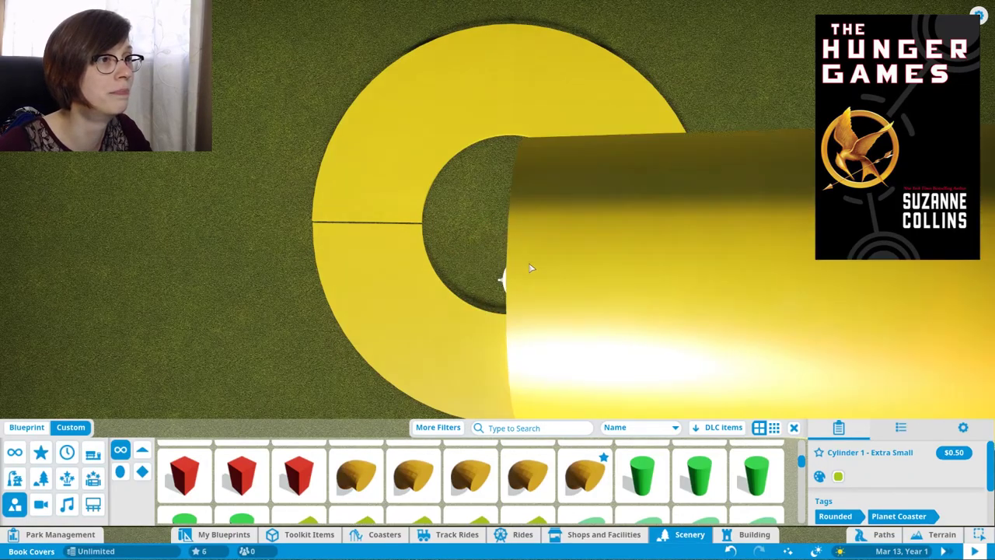
pyautogui.press('shift')
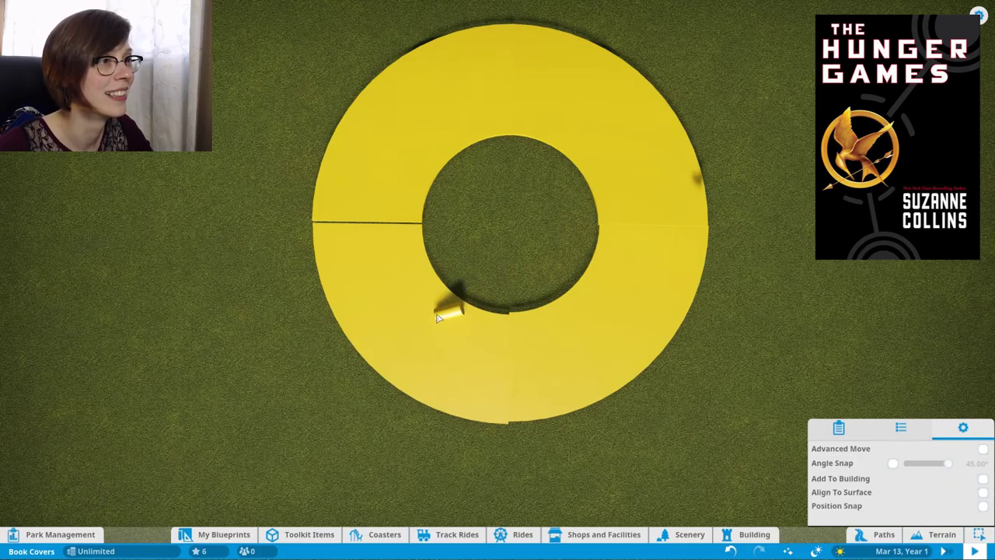
pyautogui.click(449, 294)
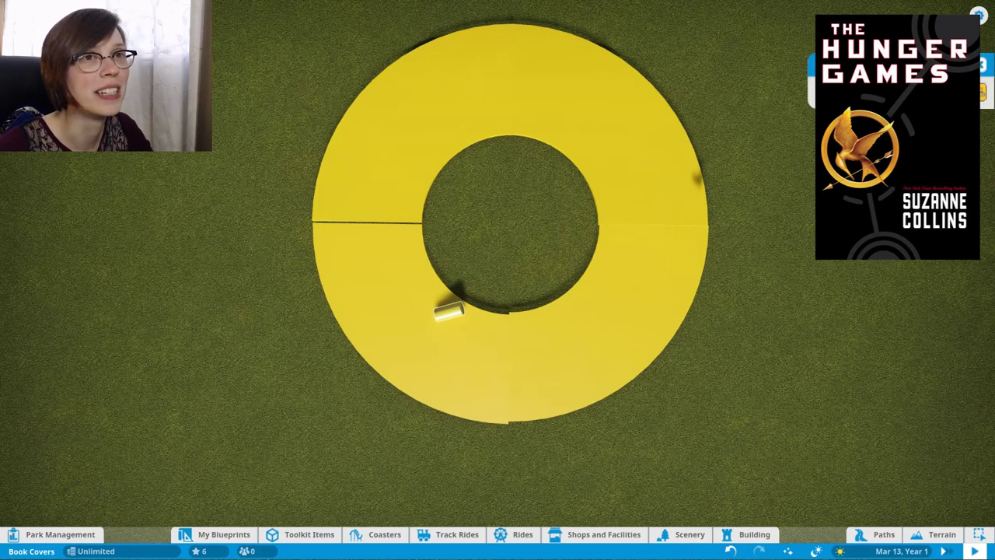
# Duplicate the yellow cylinder repeatedly and line the copies up end to end across the ring to form the arrow's shaft.
pyautogui.click(450, 311)
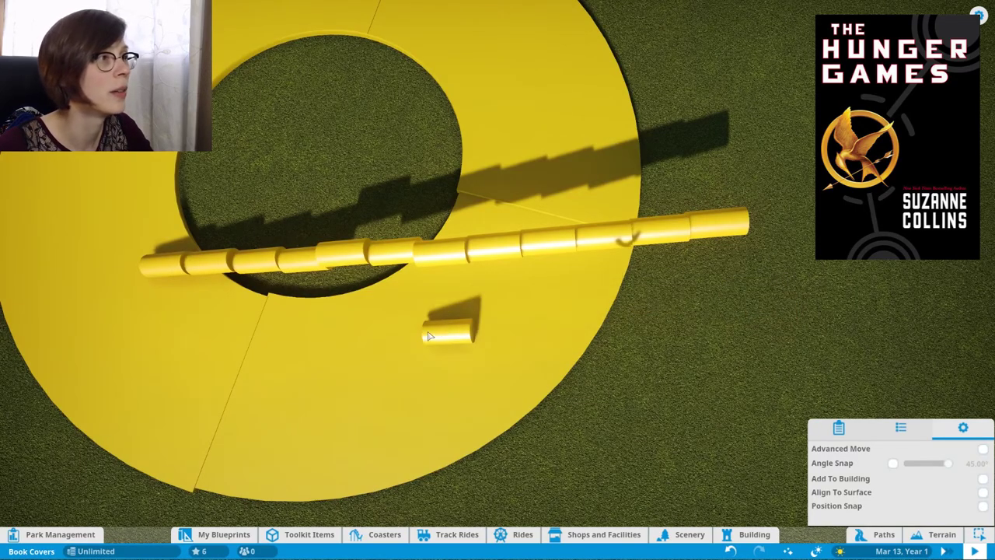
pyautogui.scroll(3, 451, 329)
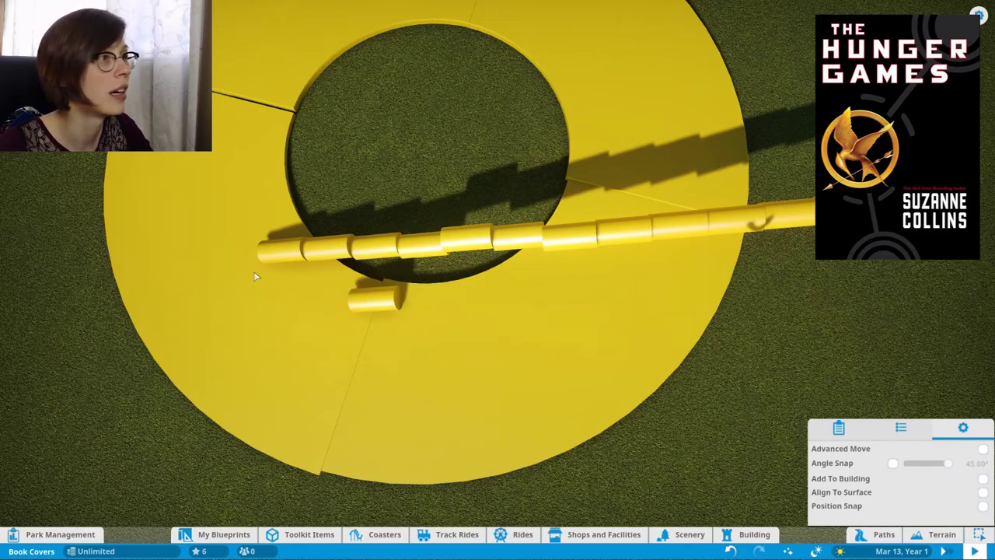
pyautogui.click(219, 260)
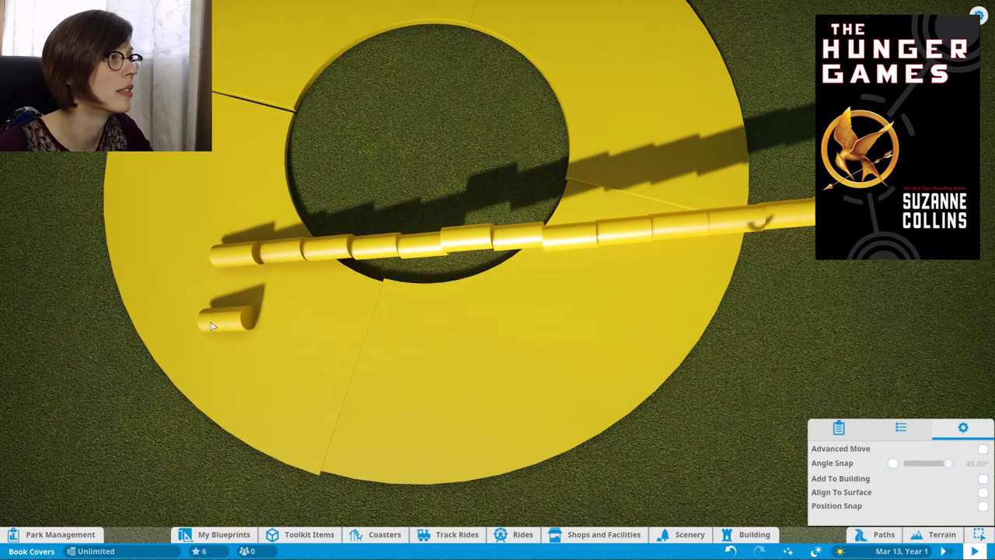
pyautogui.moveTo(204, 327); pyautogui.dragTo(233, 326)
pyautogui.press('a')
pyautogui.press('s')
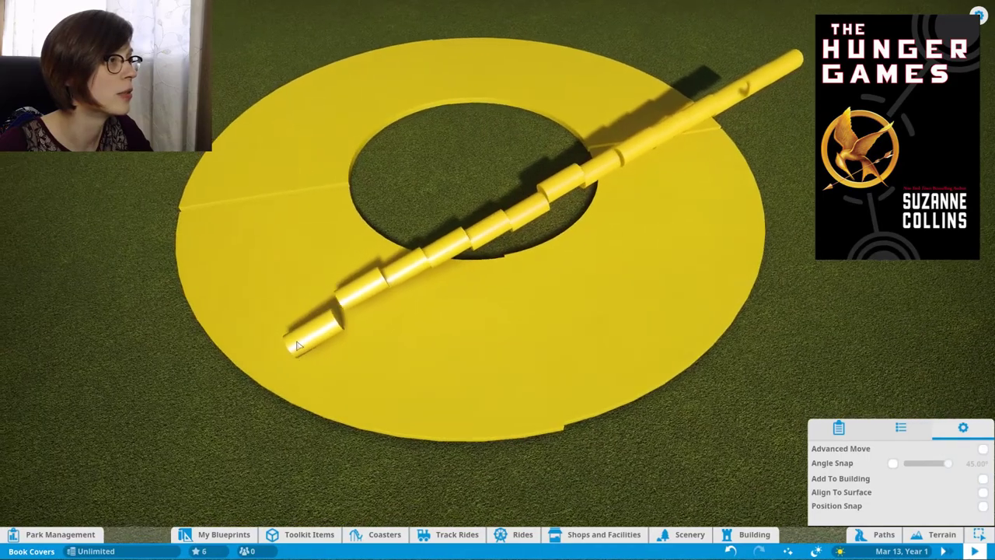
pyautogui.click(298, 332)
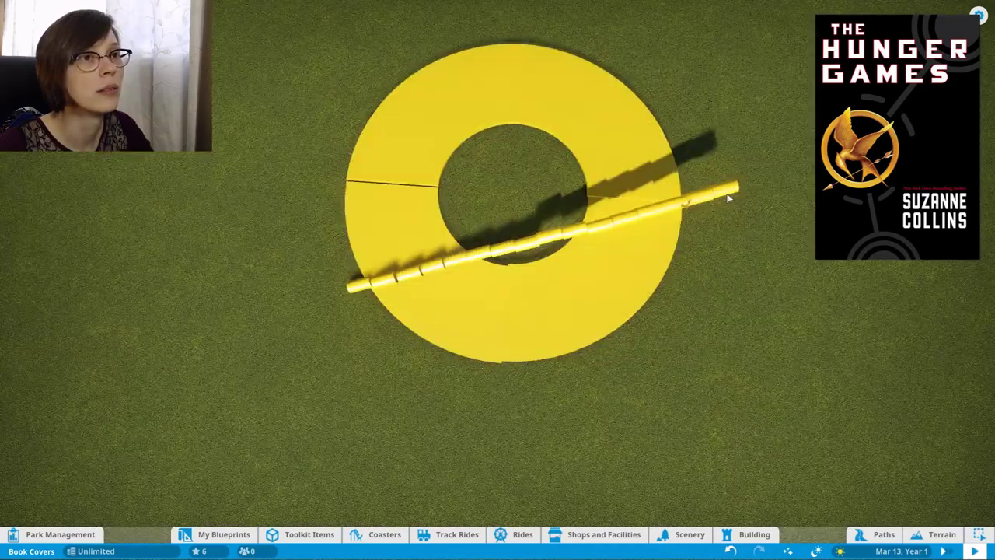
# Delete the surplus cylinders from the rear end of the shaft so it stops within the ring's outer edge.
pyautogui.click(722, 192)
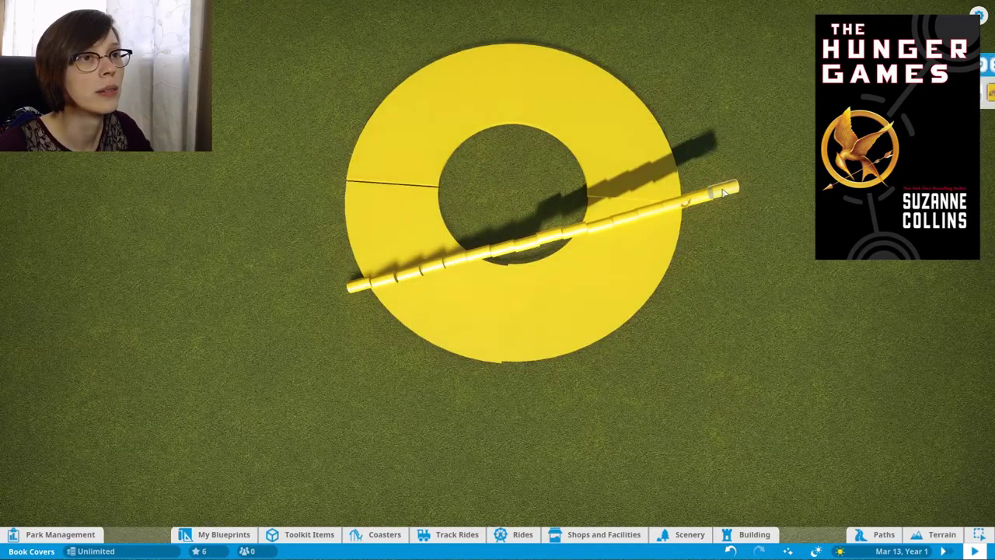
pyautogui.press('Delete')
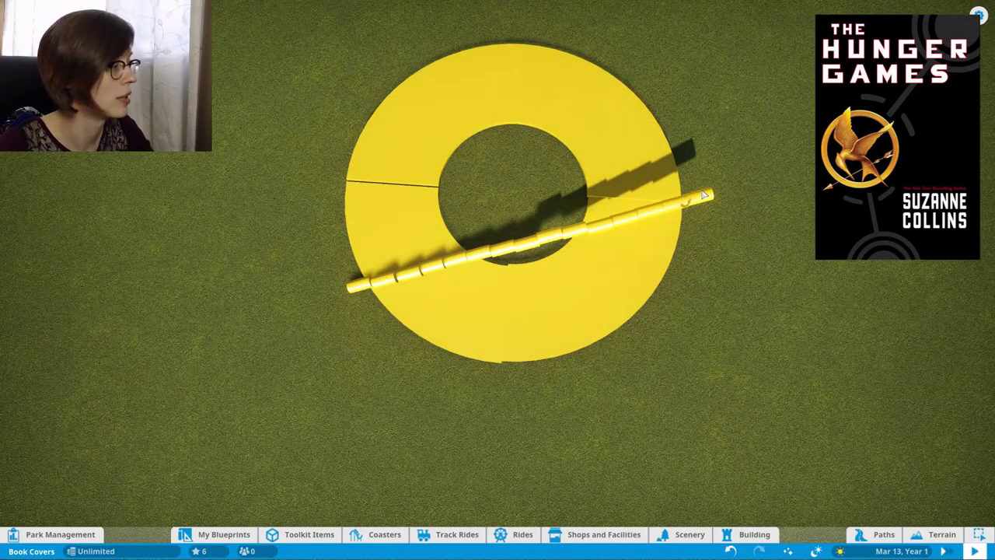
pyautogui.hotkey('ctrl', 'z')
# Place a Cone 3 - Medium shape in the same yellow, lying flat at the front end of the shaft as the arrowhead.
pyautogui.click(690, 534)
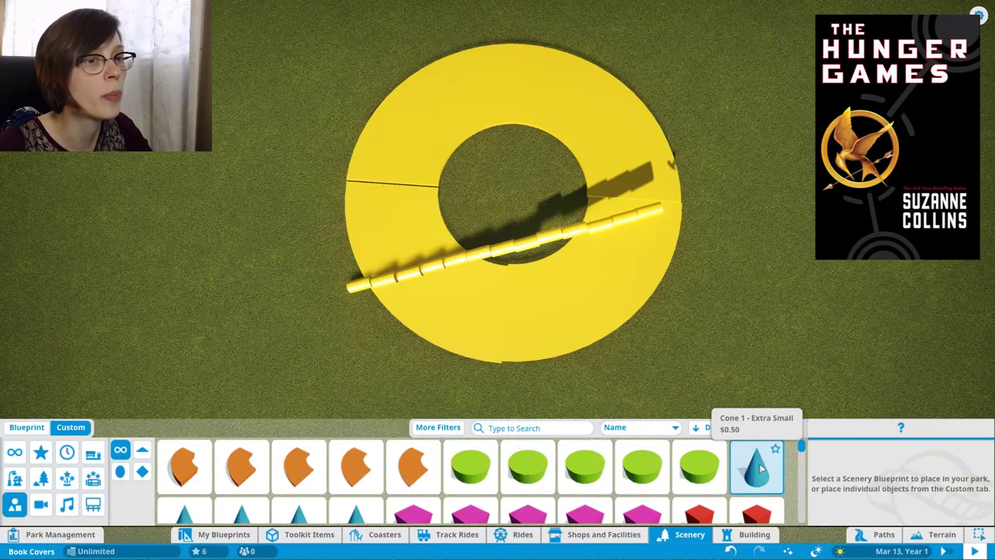
pyautogui.scroll(-1, 355, 474)
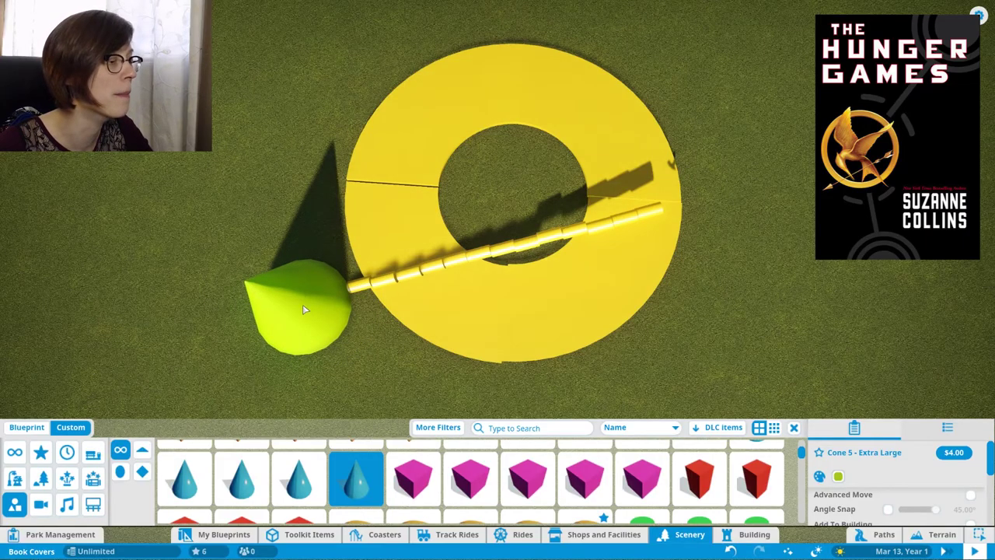
pyautogui.click(299, 478)
pyautogui.scroll(2, 332, 315)
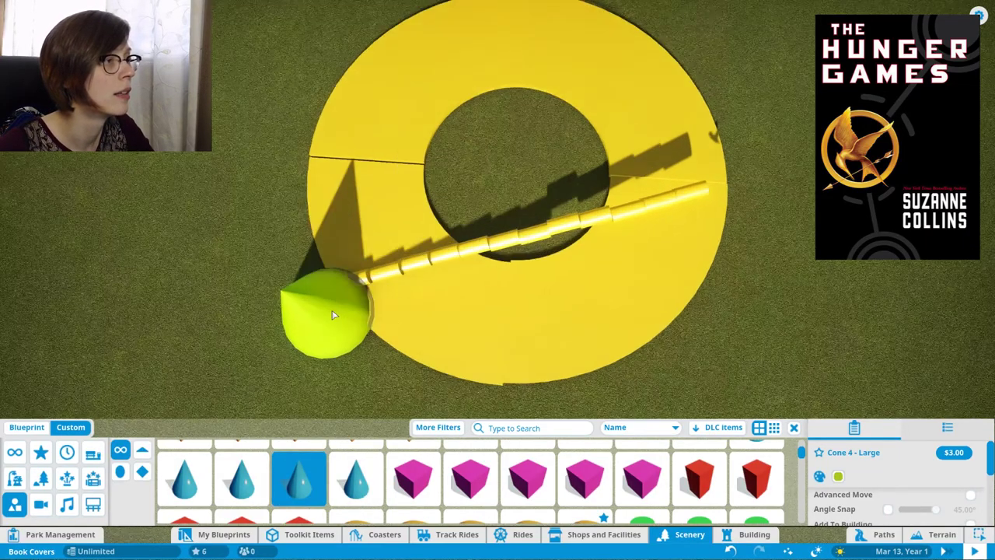
pyautogui.scroll(2, 332, 315)
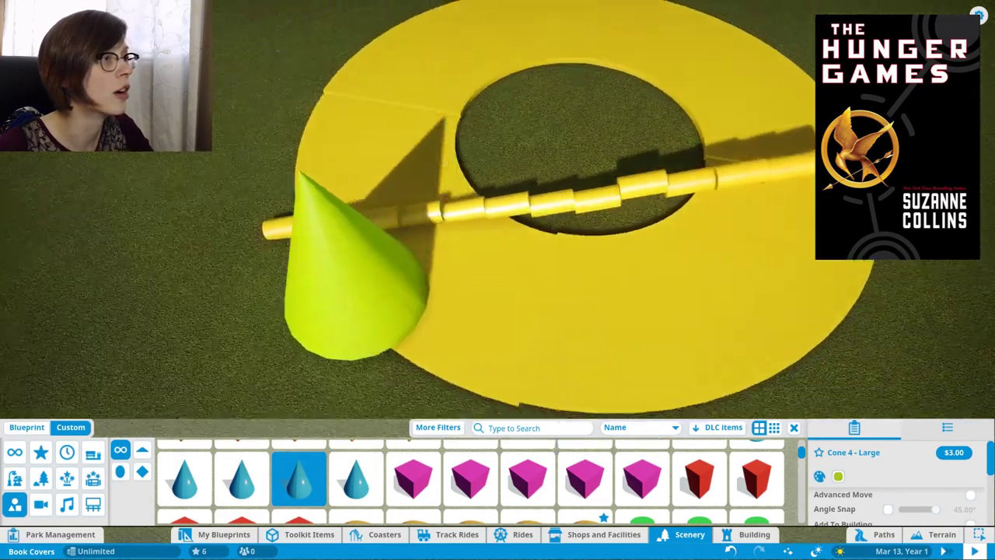
pyautogui.press('a')
pyautogui.click(242, 478)
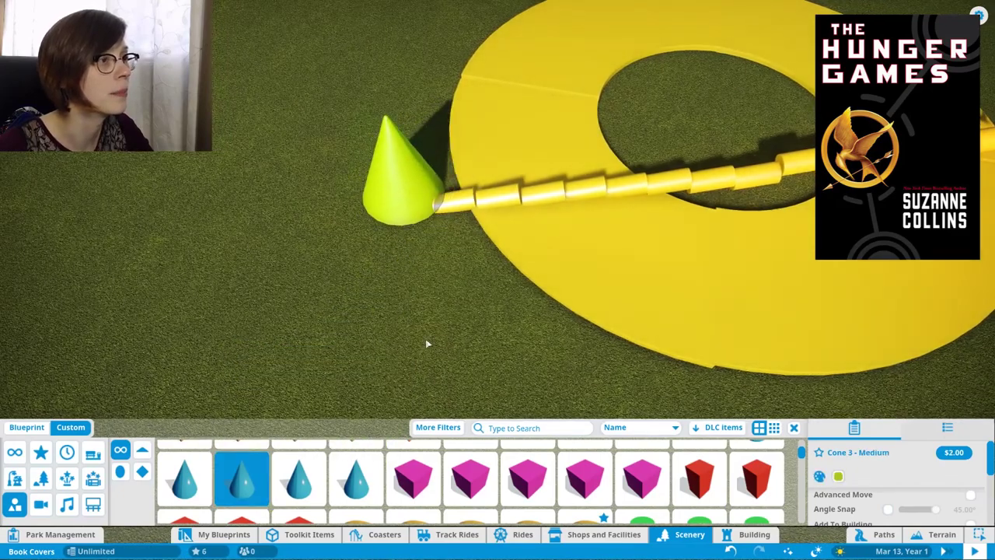
pyautogui.click(355, 475)
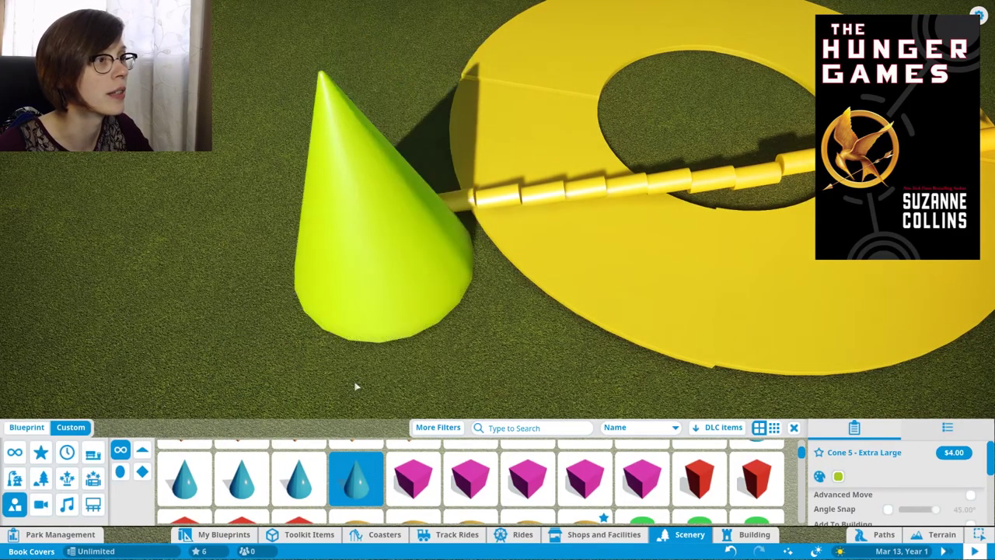
pyautogui.click(241, 478)
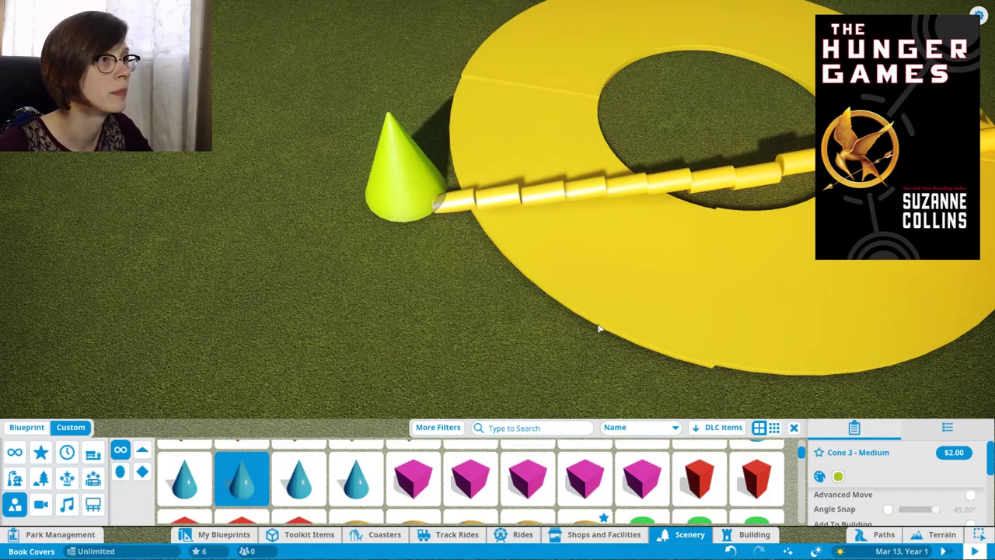
pyautogui.click(838, 476)
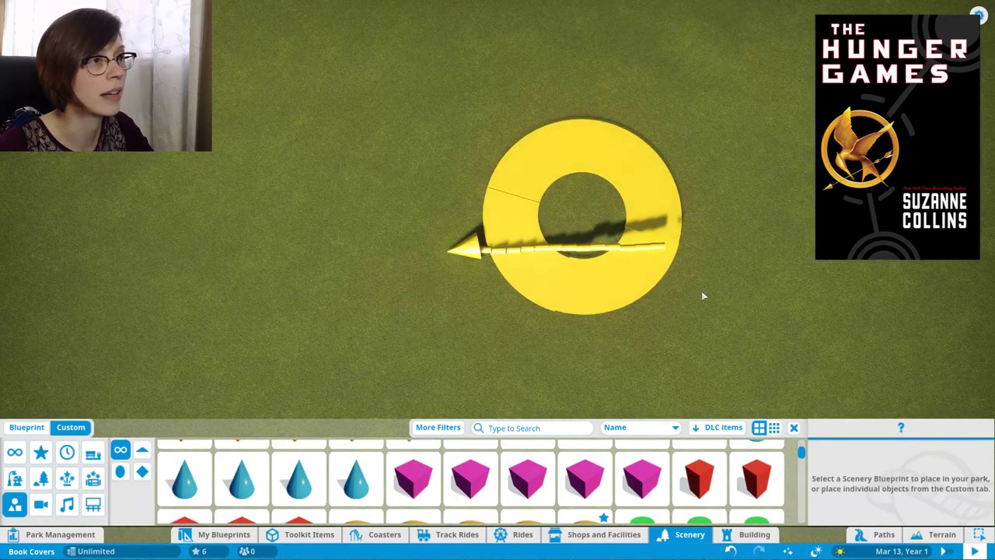
# Place yellow Oval 3 - Medium shapes around the rear end of the shaft as the arrow's fletching.
pyautogui.scroll(5, 702, 291)
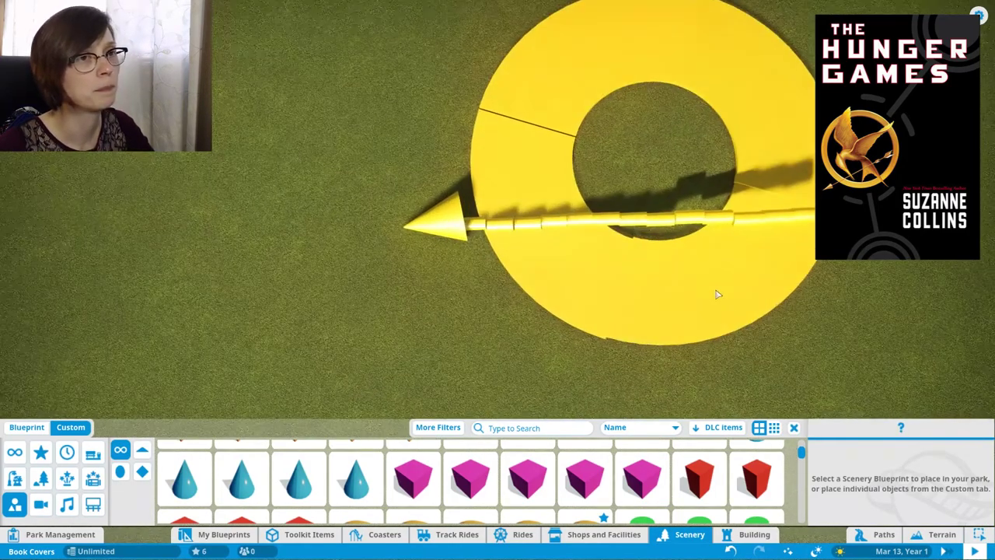
pyautogui.moveTo(718, 294); pyautogui.dragTo(728, 282)
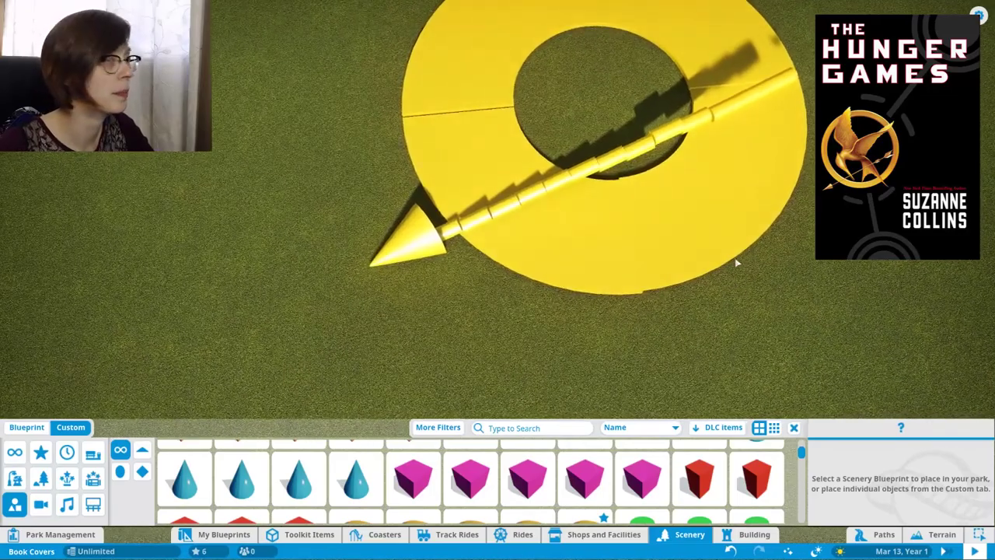
pyautogui.scroll(5, 737, 262)
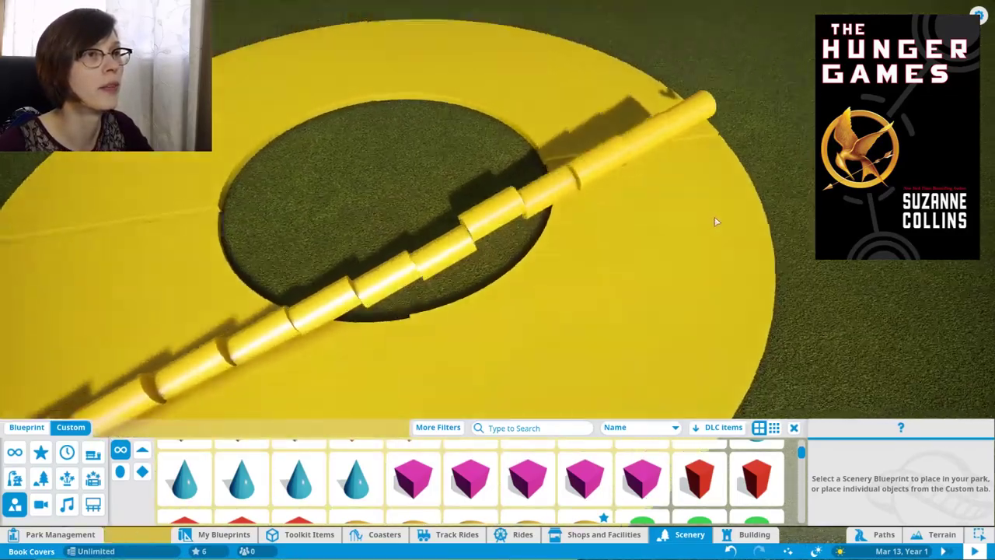
pyautogui.moveTo(716, 221); pyautogui.dragTo(653, 233)
pyautogui.scroll(-3, 491, 472)
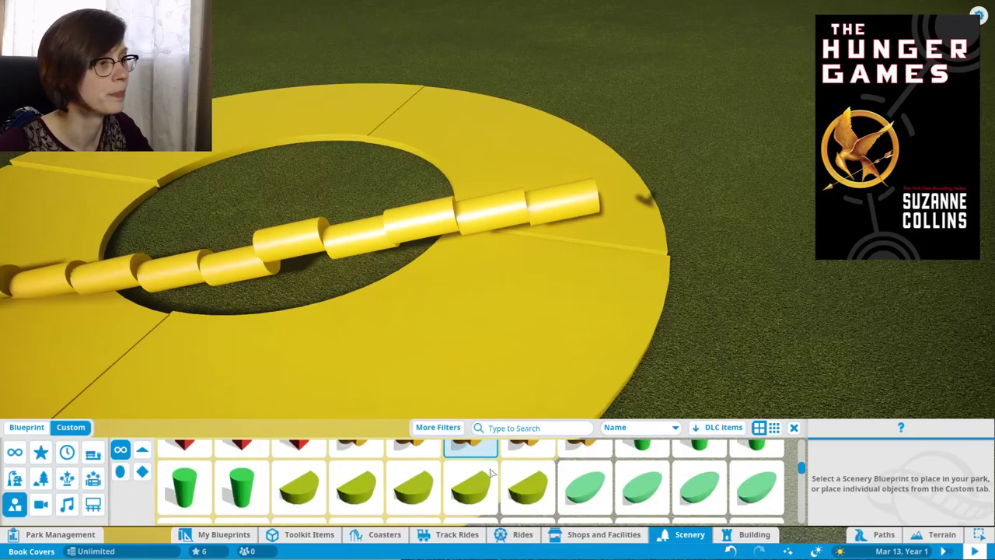
pyautogui.scroll(-2, 492, 474)
pyautogui.click(585, 463)
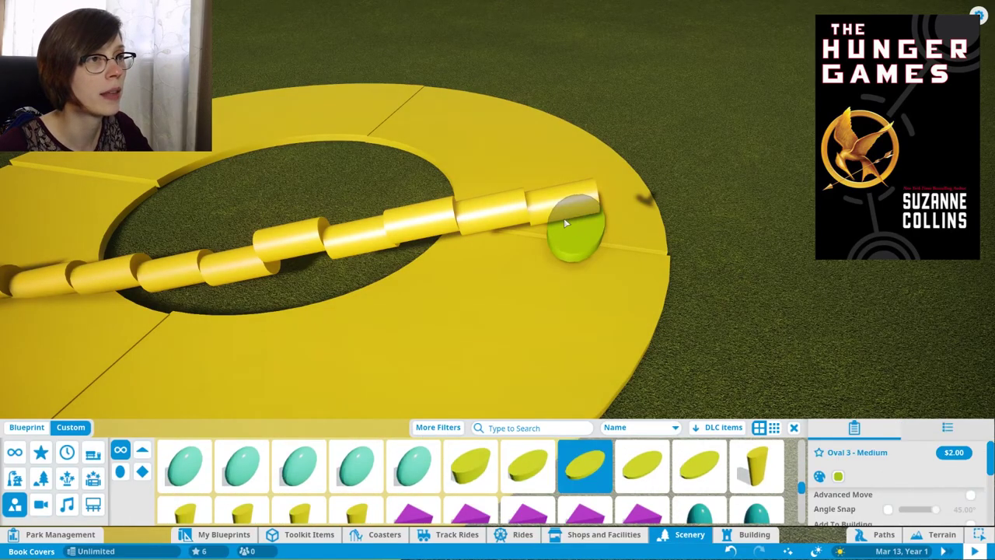
pyautogui.moveTo(681, 332); pyautogui.dragTo(557, 265)
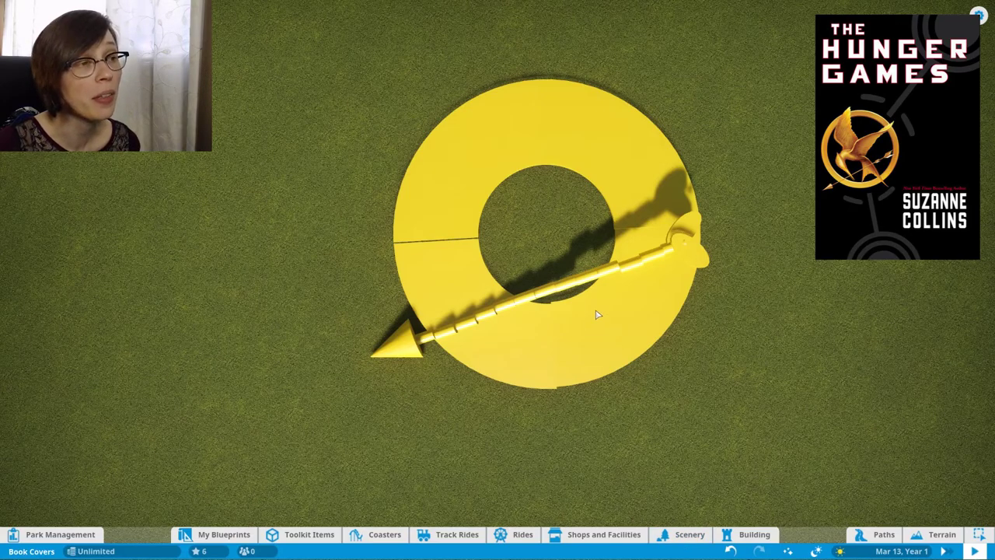
# Choose the Arch 5 - Extra Large shape for the bird and set its colour to dark gold BF9000.
pyautogui.click(690, 532)
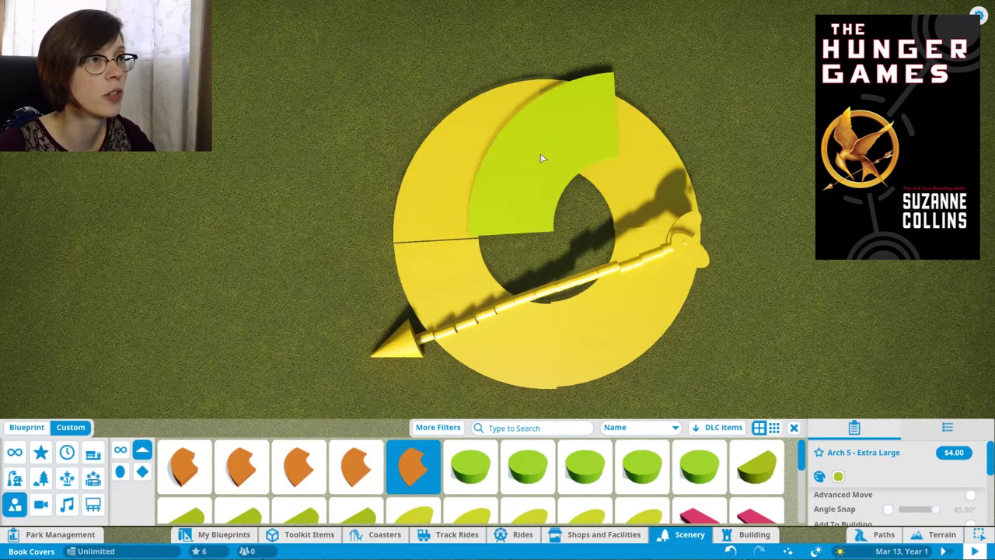
pyautogui.click(839, 477)
pyautogui.click(822, 371)
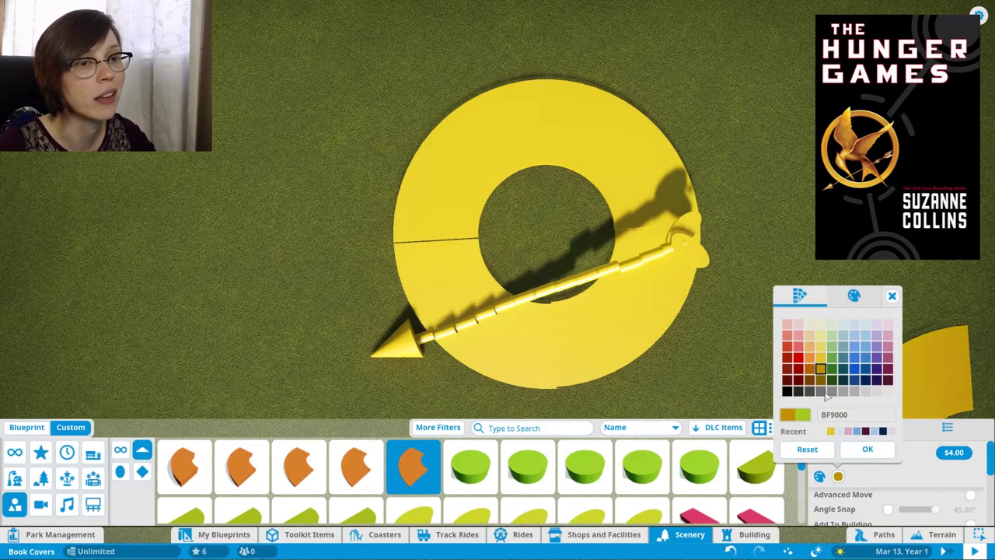
pyautogui.click(868, 448)
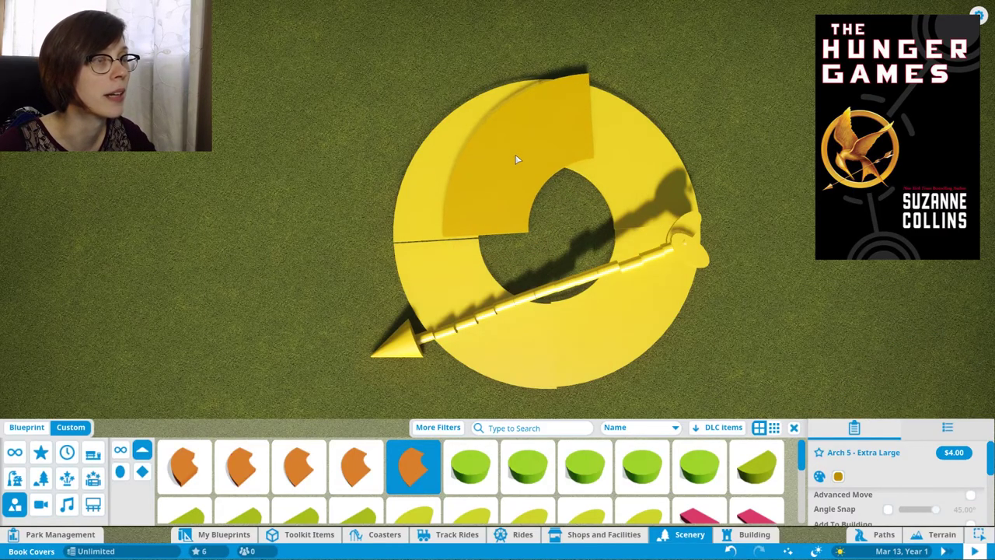
# Rotate dark gold Arch 5 - Extra Large pieces and fan them over the upper part of the ring as the bird's wings.
pyautogui.press('z')
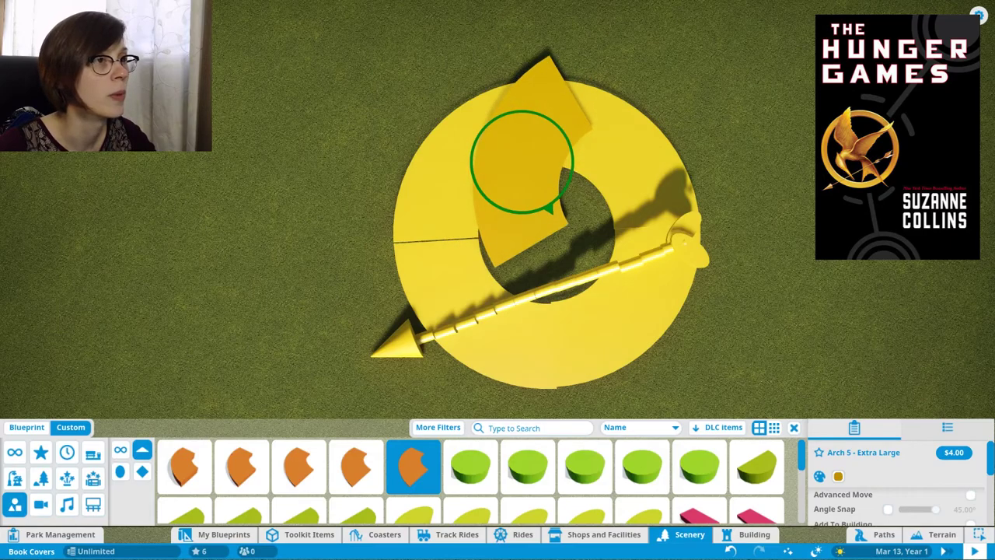
pyautogui.moveTo(549, 208); pyautogui.dragTo(520, 149)
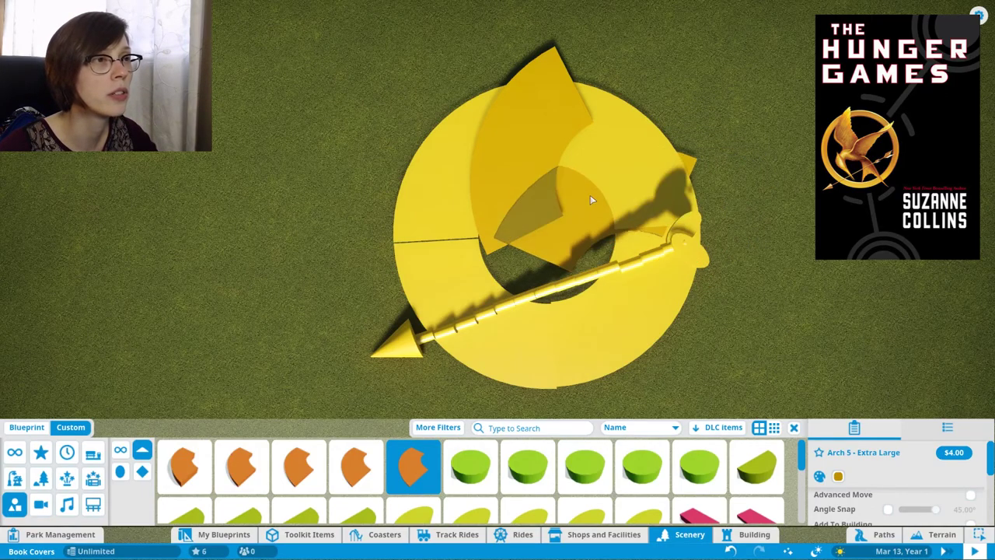
pyautogui.press('shift')
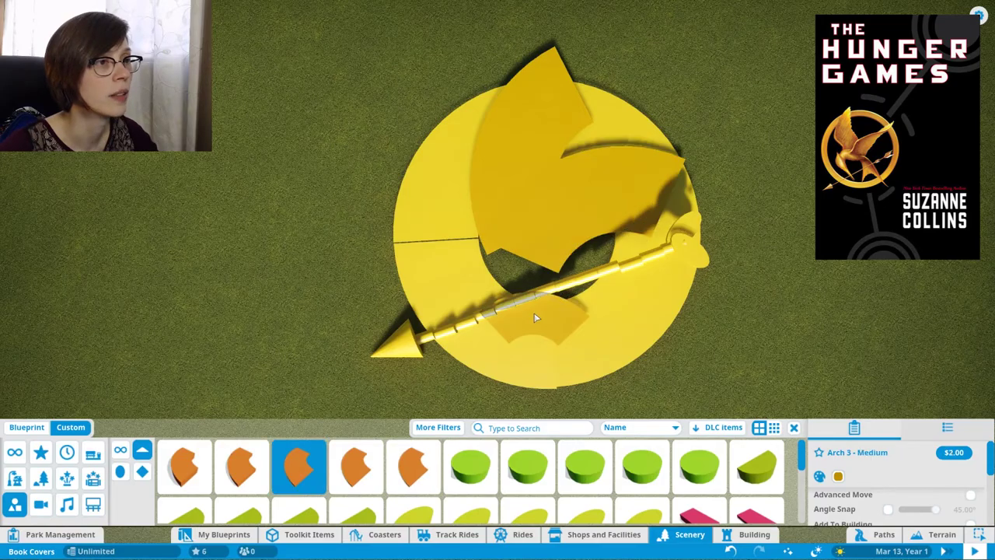
# Join two dark gold Arch 3 - Medium pieces below the arrow, curving past the ring's lower edge as the bird's tail.
pyautogui.scroll(4, 537, 316)
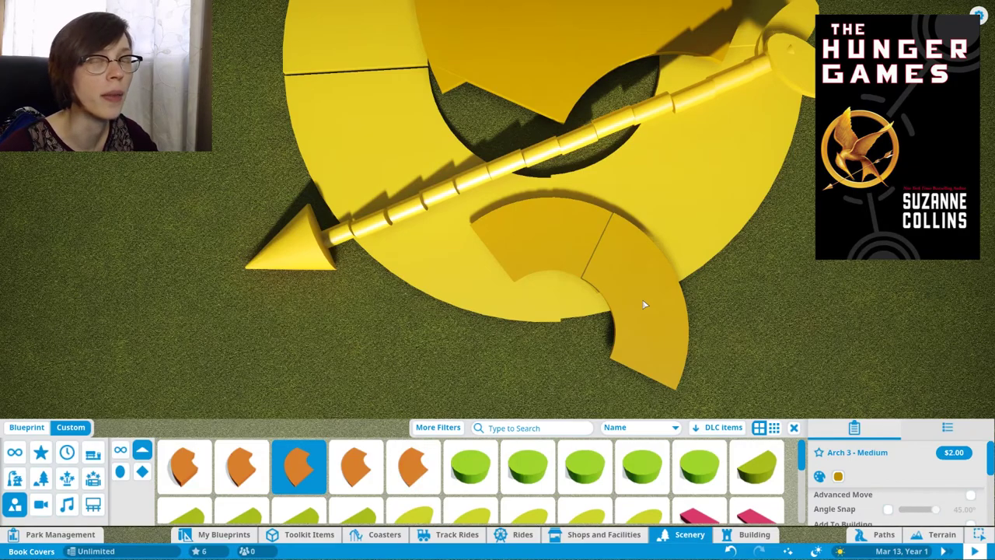
pyautogui.press('z')
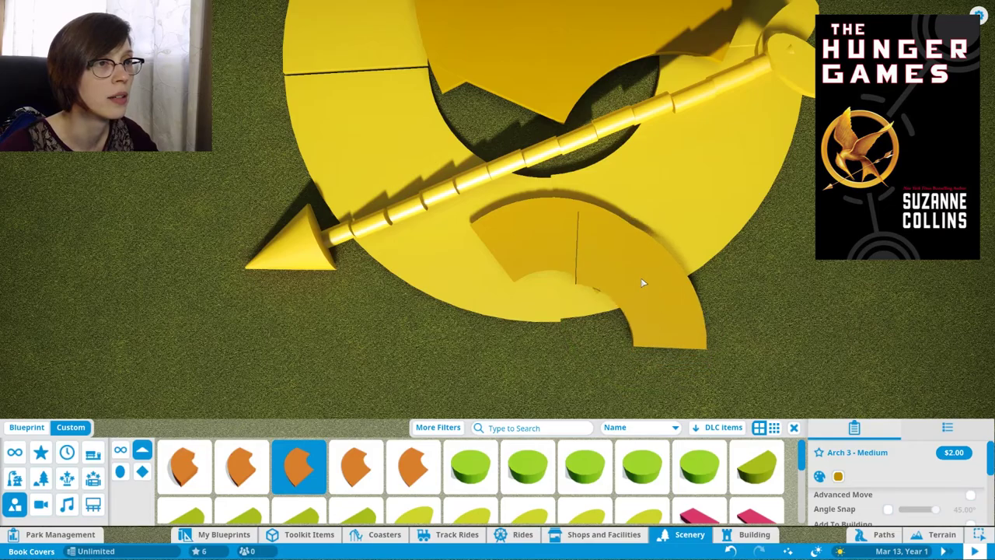
pyautogui.click(644, 281)
pyautogui.click(645, 283)
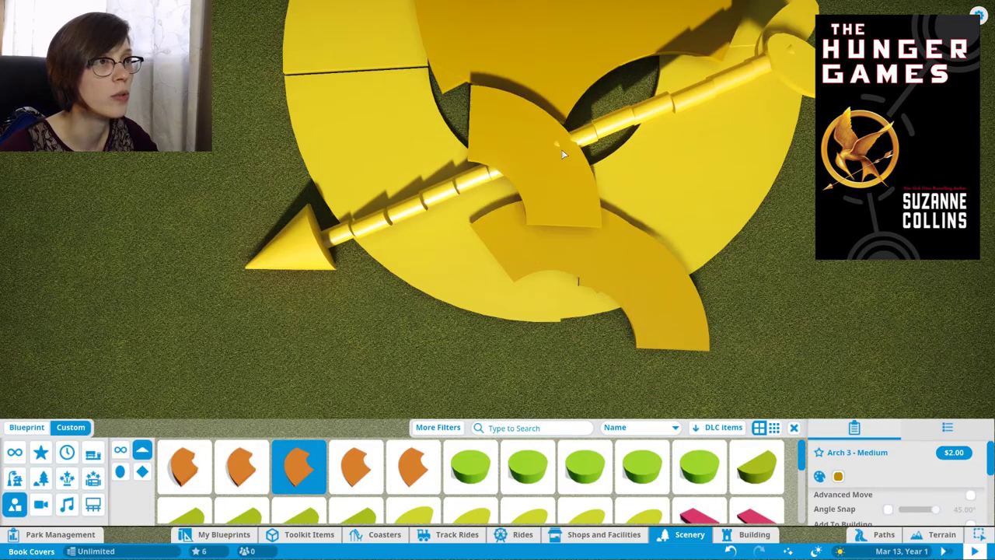
# Place a dark gold Arch 4 - Large piece beneath the arrow shaft to connect the wings with the tail.
pyautogui.click(584, 156)
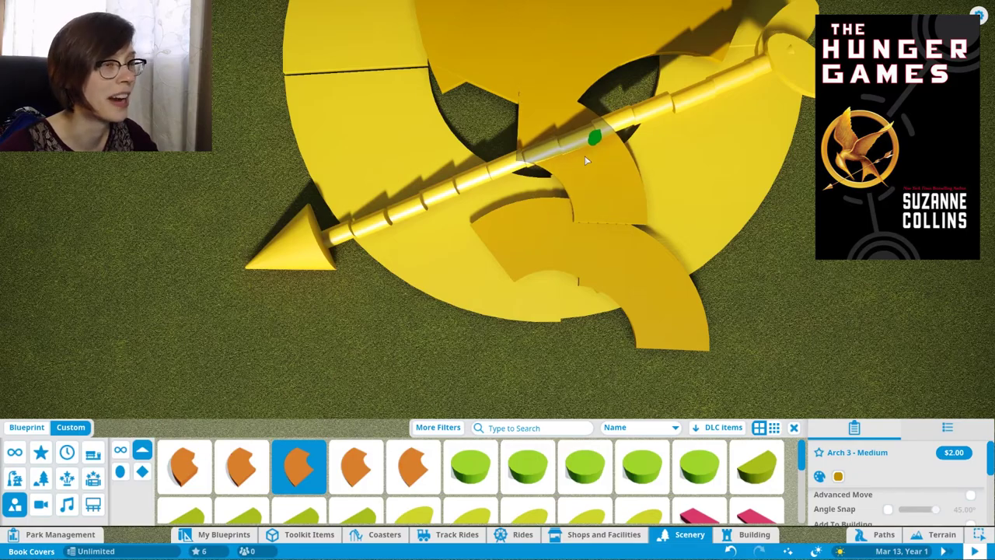
pyautogui.click(369, 462)
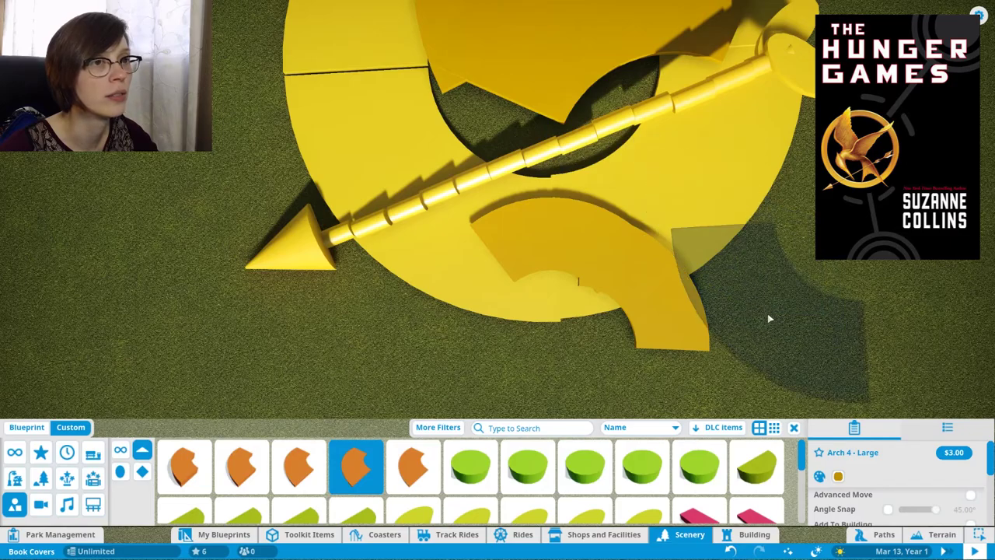
pyautogui.click(825, 312)
pyautogui.click(572, 153)
pyautogui.scroll(-5, 706, 236)
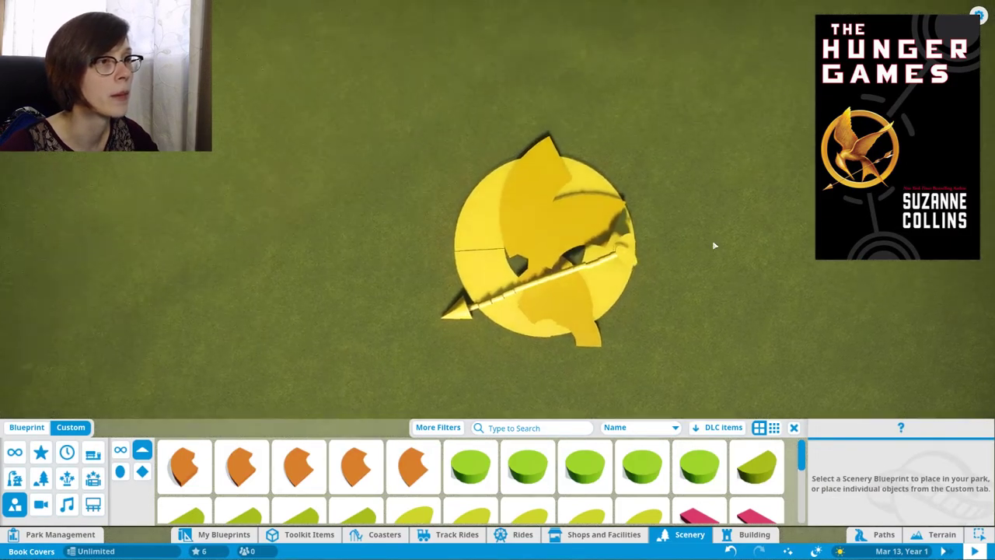
# Layer dark gold Oval 5 - Extra Large pieces over the centre of the ring, above and below the arrow shaft, as the bird's body.
pyautogui.moveTo(714, 245); pyautogui.dragTo(727, 266)
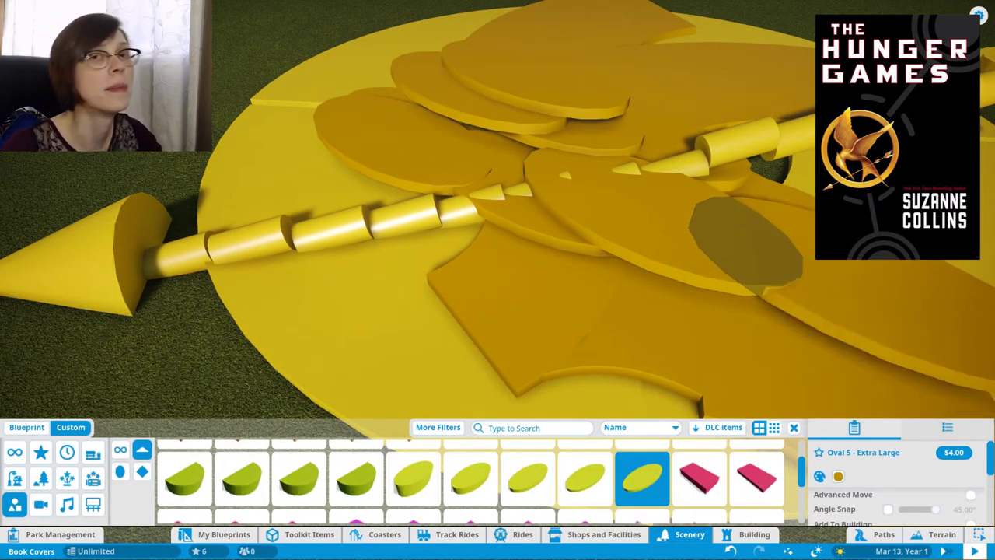
pyautogui.scroll(-5, 847, 301)
pyautogui.scroll(-3, 805, 332)
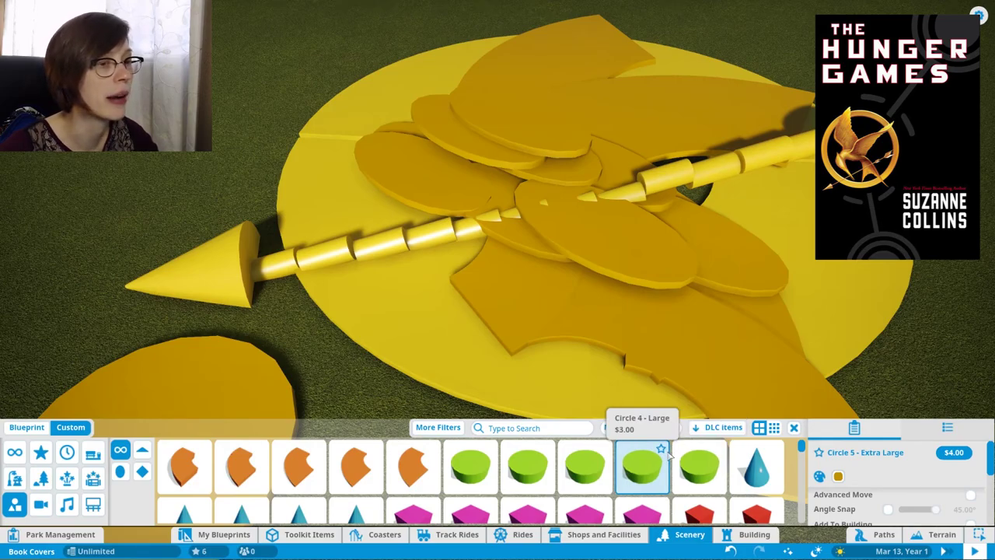
# Place a dark gold Prism 5 - Extra Large at the ring's edge beside the body ovals, above the arrowhead, as the bird's pointed head.
pyautogui.scroll(-3, 645, 466)
pyautogui.click(678, 514)
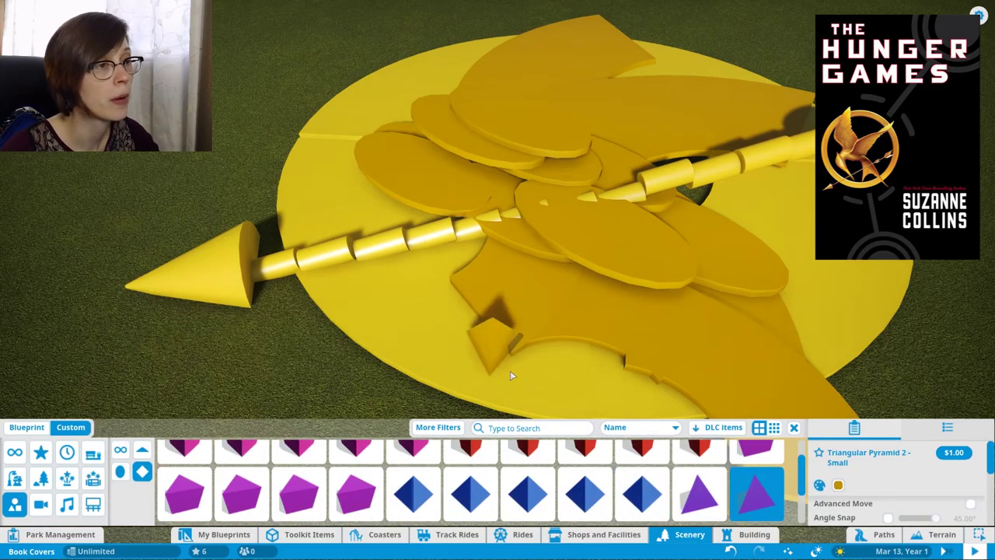
pyautogui.scroll(-1, 521, 475)
pyautogui.click(356, 465)
pyautogui.scroll(-3, 337, 221)
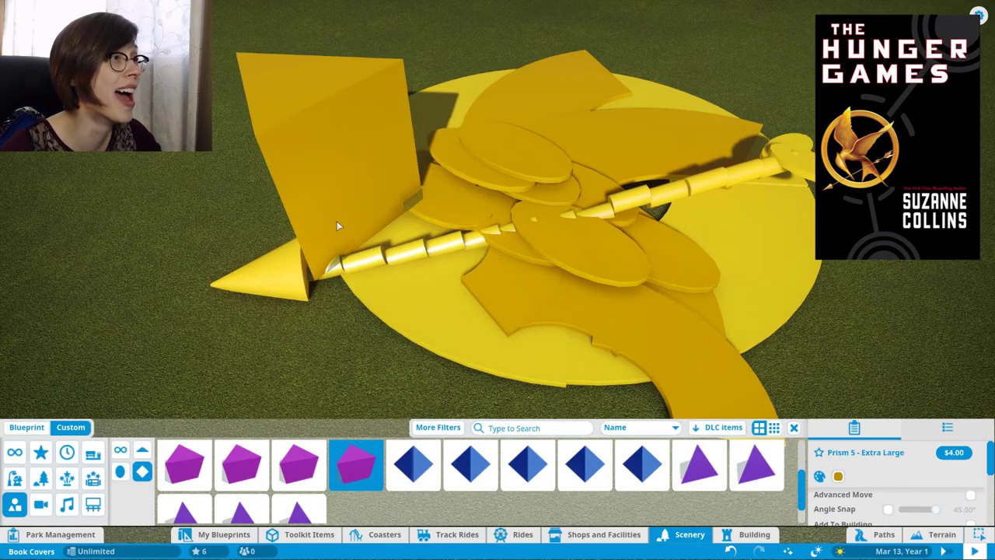
pyautogui.scroll(-2, 299, 206)
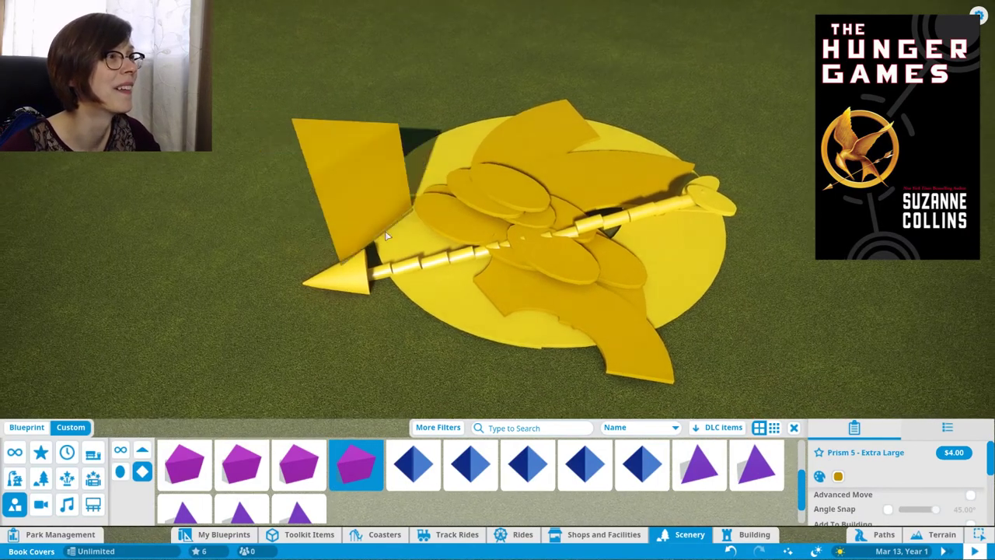
pyautogui.scroll(-3, 400, 226)
pyautogui.moveTo(412, 241); pyautogui.dragTo(430, 238)
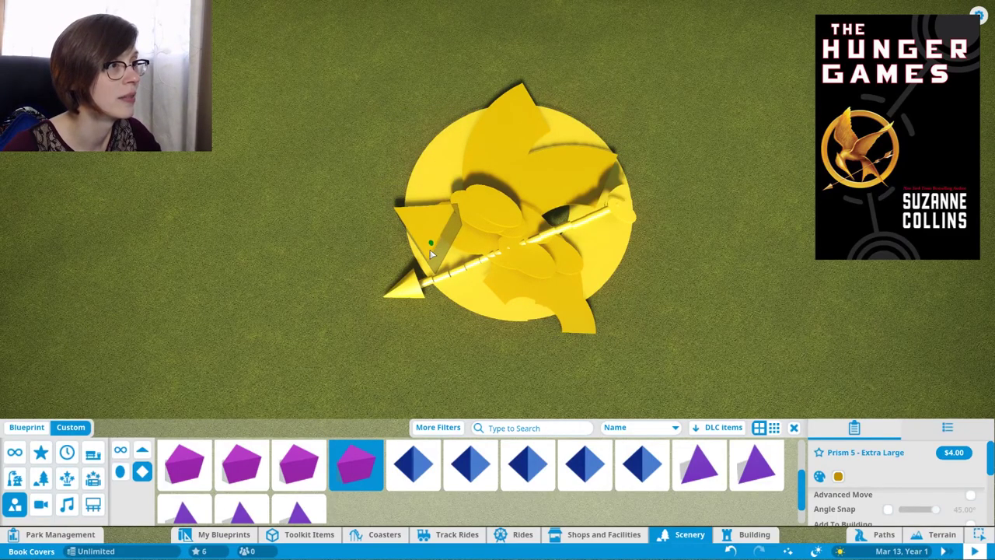
pyautogui.click(430, 249)
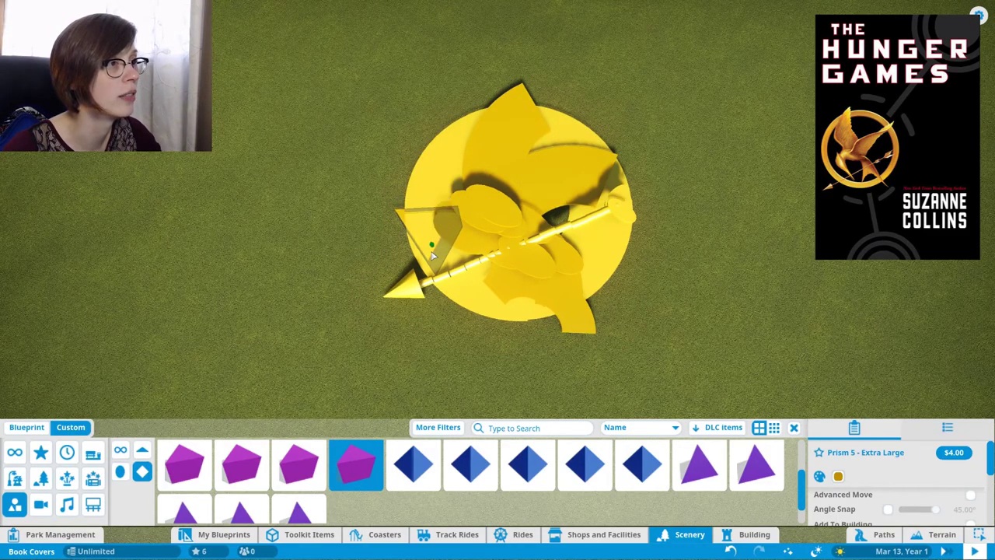
pyautogui.rightClick(430, 249)
# Examine the emblem from above, near and far, and compare its shape with the book cover.
pyautogui.scroll(2, 428, 251)
pyautogui.moveTo(404, 256); pyautogui.dragTo(434, 144)
pyautogui.scroll(2, 404, 389)
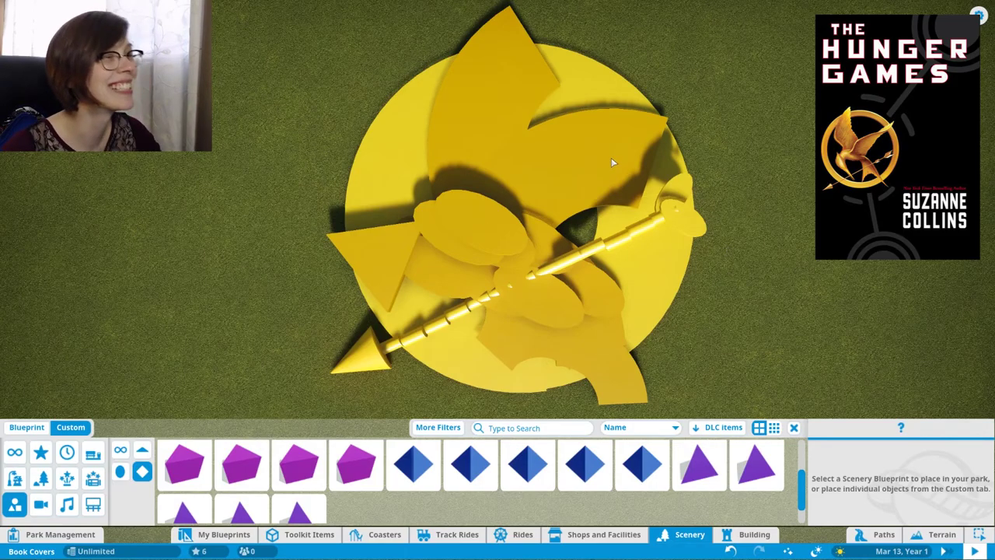
pyautogui.moveTo(719, 214); pyautogui.dragTo(584, 175)
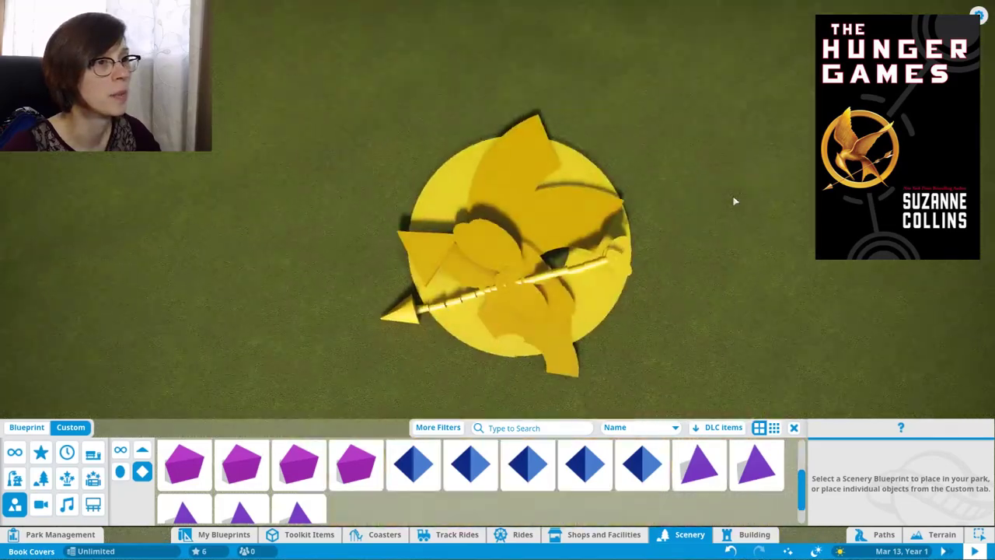
pyautogui.scroll(-5, 734, 201)
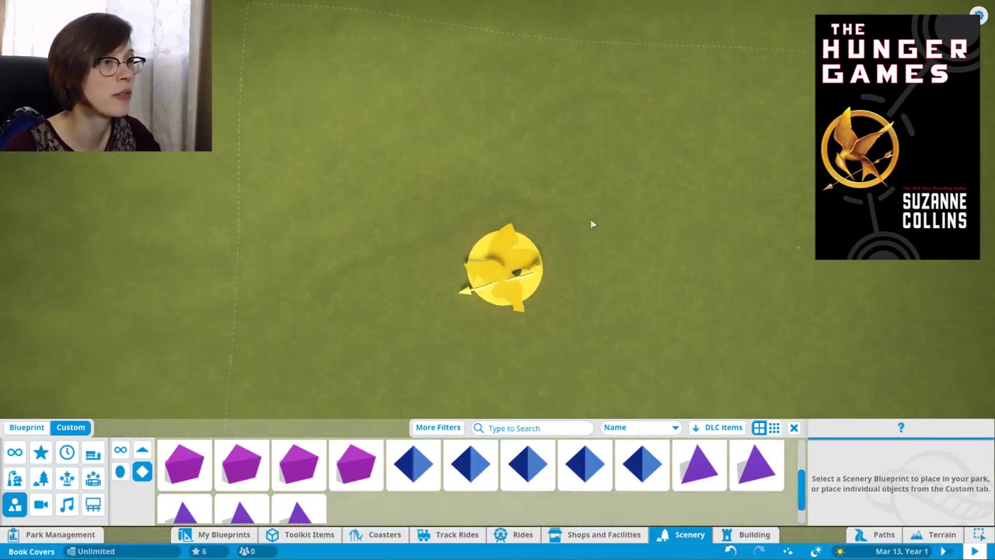
pyautogui.moveTo(575, 300); pyautogui.dragTo(566, 253)
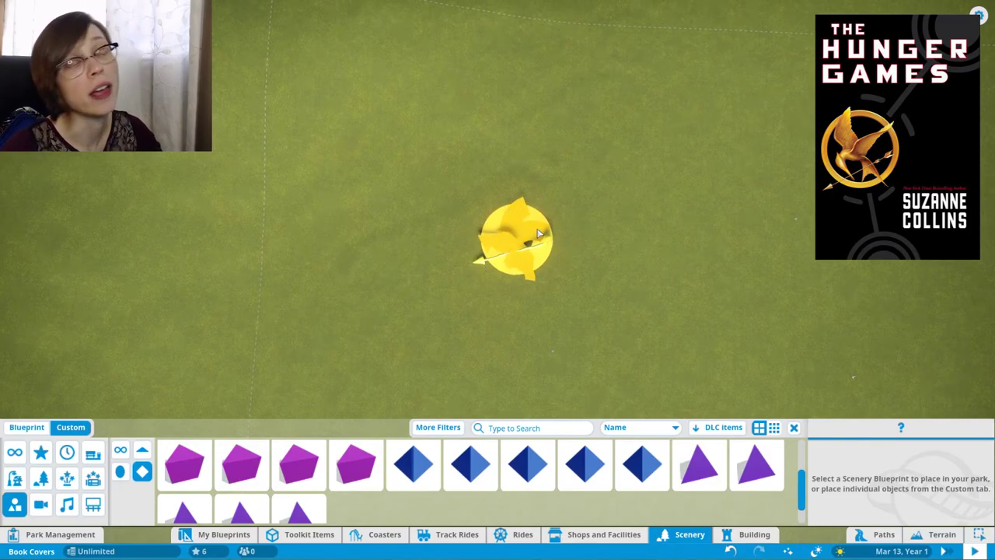
pyautogui.scroll(1, 576, 252)
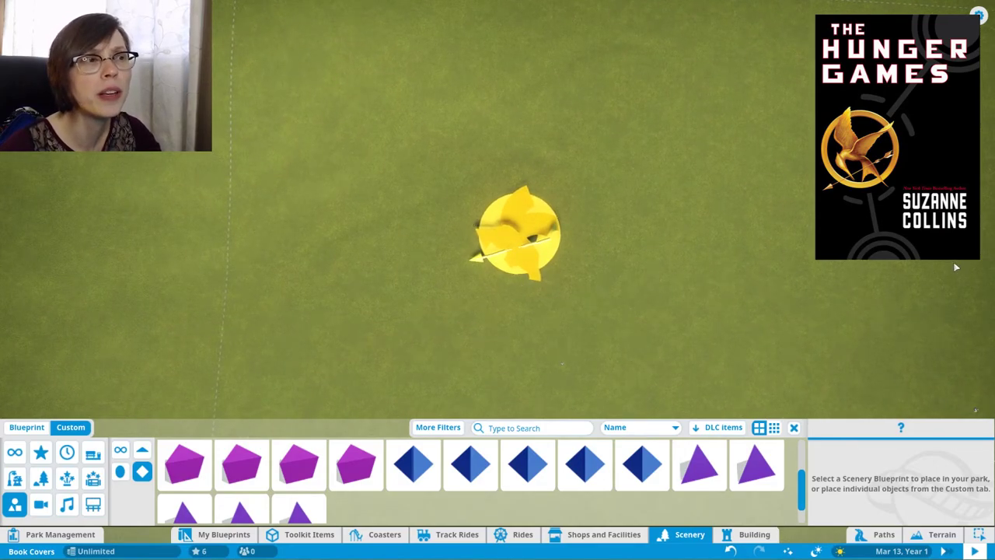
pyautogui.scroll(3, 690, 235)
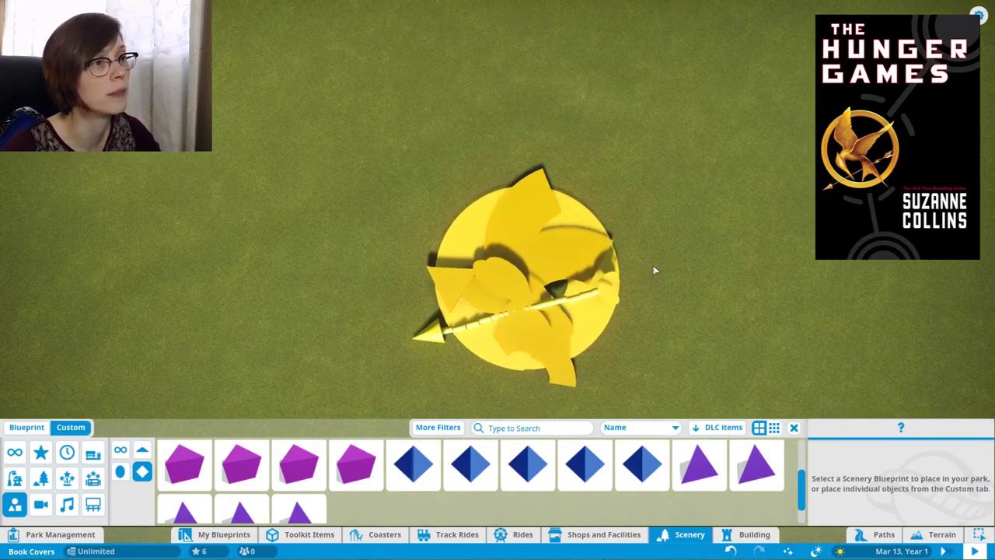
pyautogui.scroll(2, 653, 265)
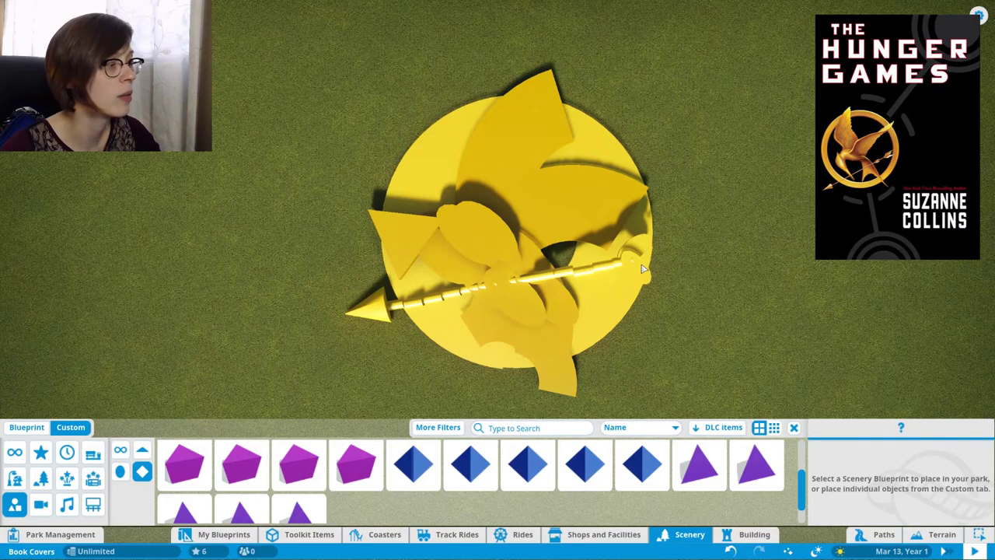
pyautogui.scroll(2, 286, 490)
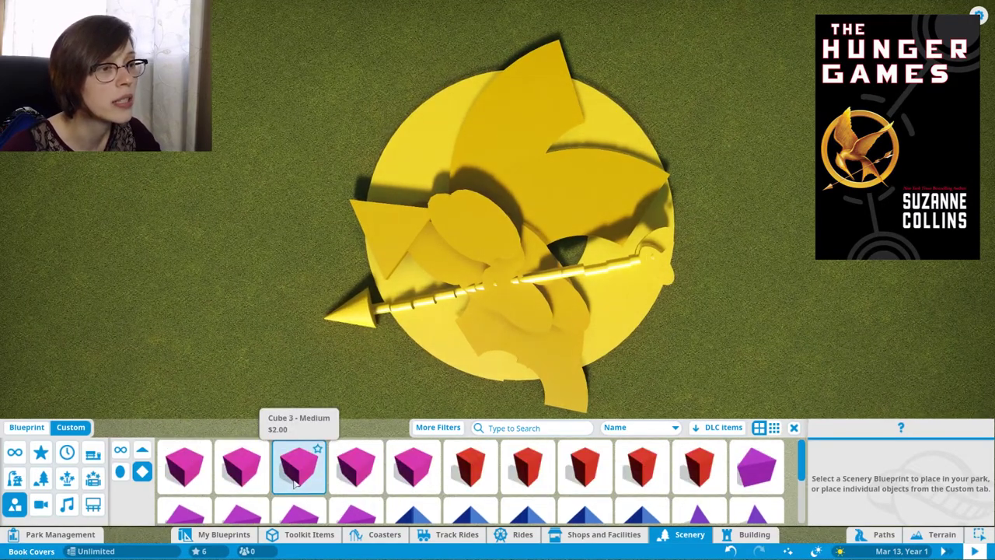
# Scatter pale yellow Oval 2 - Small pieces over the tip of the bird's upper wing as feathers.
pyautogui.scroll(-2, 241, 474)
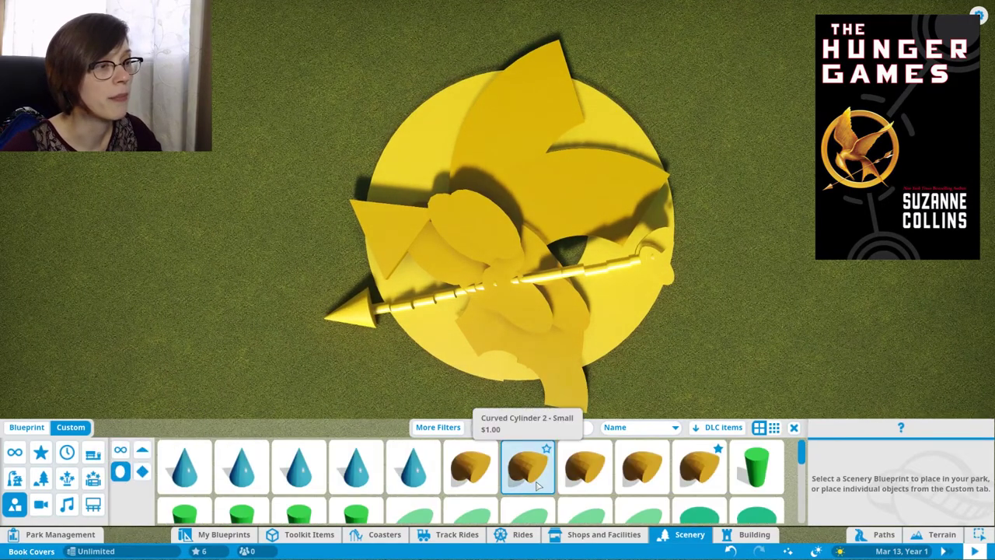
pyautogui.scroll(-2, 537, 486)
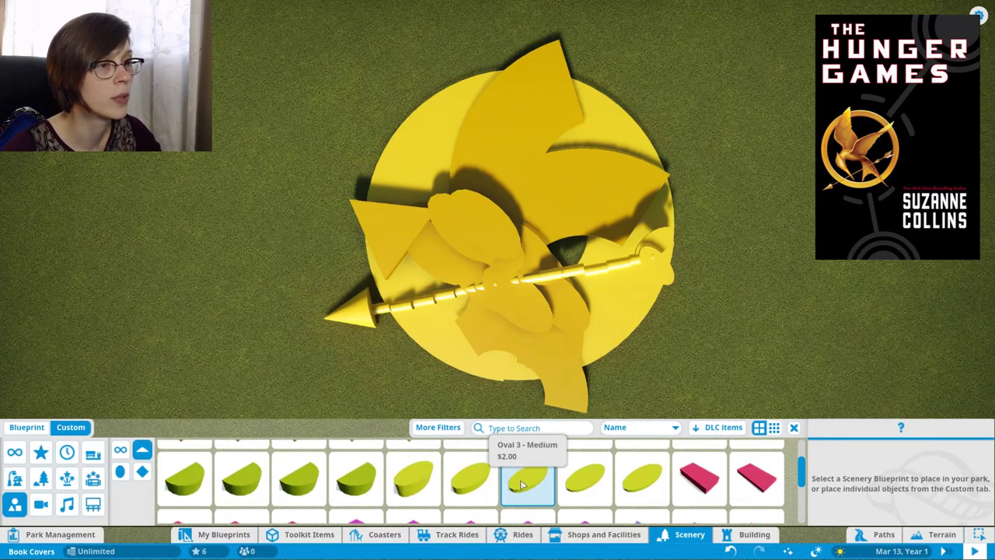
pyautogui.click(467, 481)
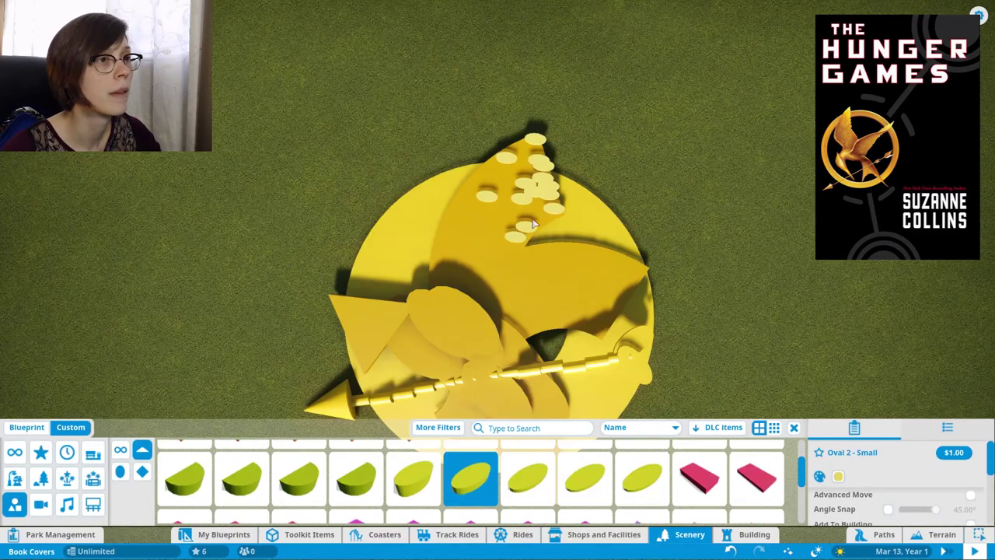
pyautogui.click(502, 177)
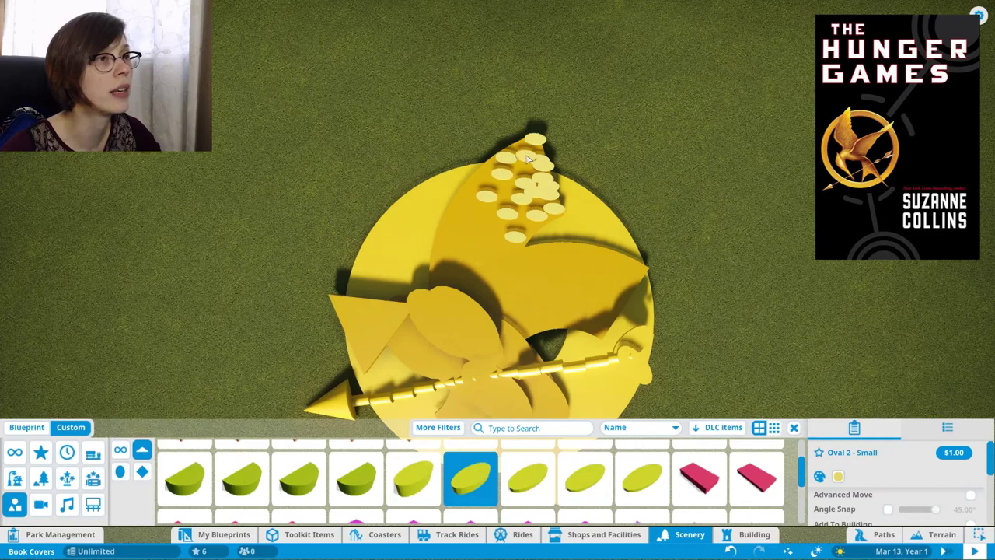
pyautogui.click(537, 147)
pyautogui.click(517, 172)
# Change the Oval 2 - Small colour to a deeper gold and add pieces among the pale feathers on the upper wing.
pyautogui.click(838, 476)
pyautogui.click(538, 210)
pyautogui.click(548, 193)
pyautogui.click(537, 163)
pyautogui.click(509, 184)
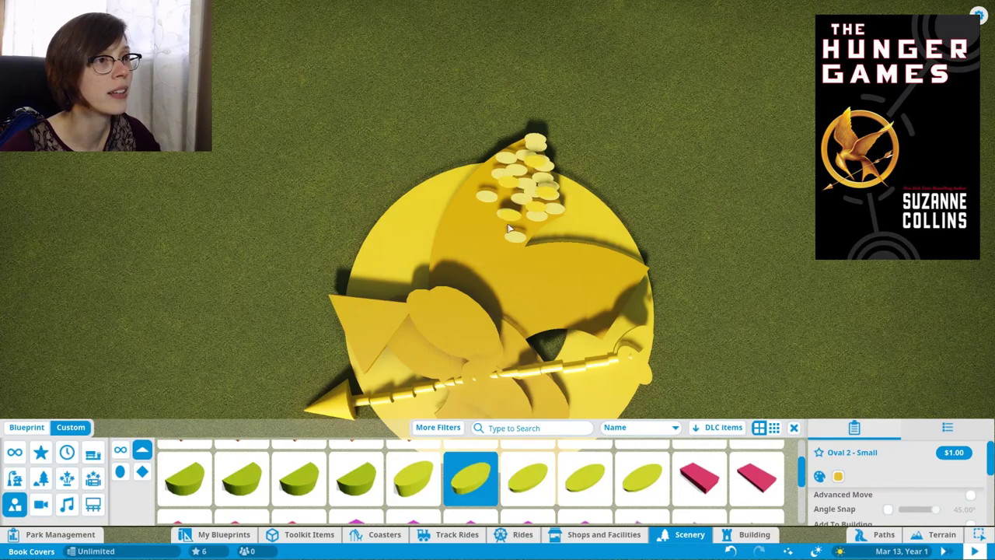
pyautogui.click(527, 238)
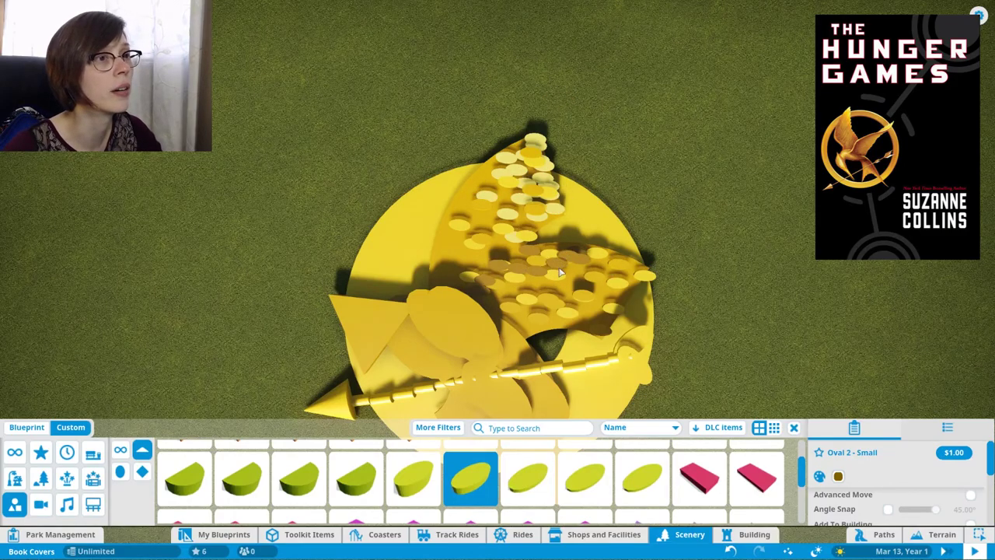
# Scatter brown Oval 2 - Small feathers over the second wing and rotate others along the body below the arrow.
pyautogui.click(614, 268)
pyautogui.click(550, 251)
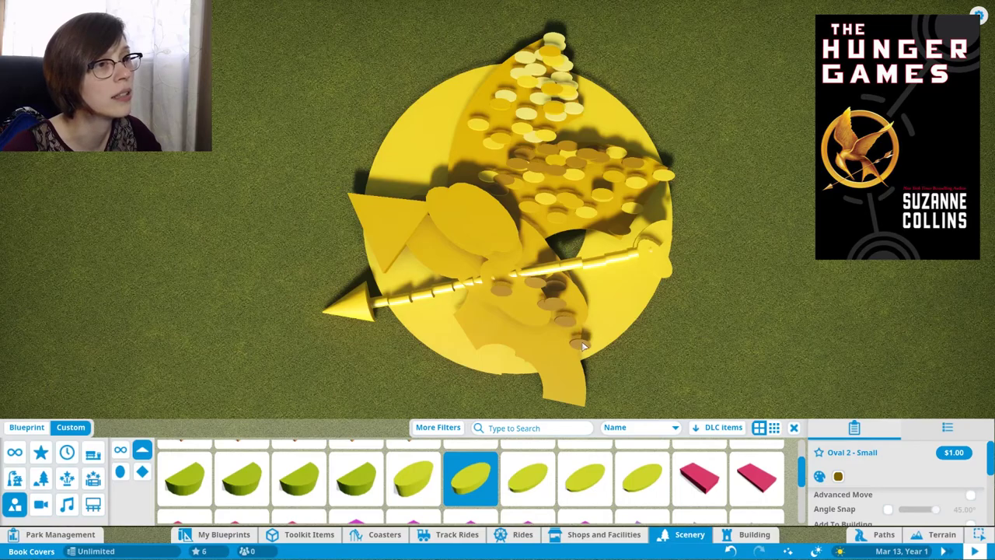
pyautogui.press('z')
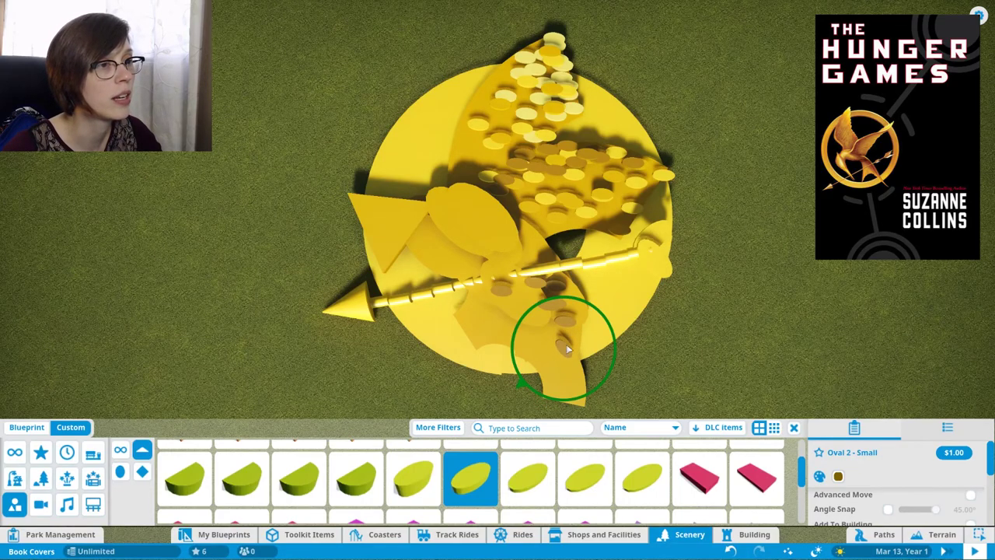
pyautogui.click(566, 331)
pyautogui.scroll(5, 570, 311)
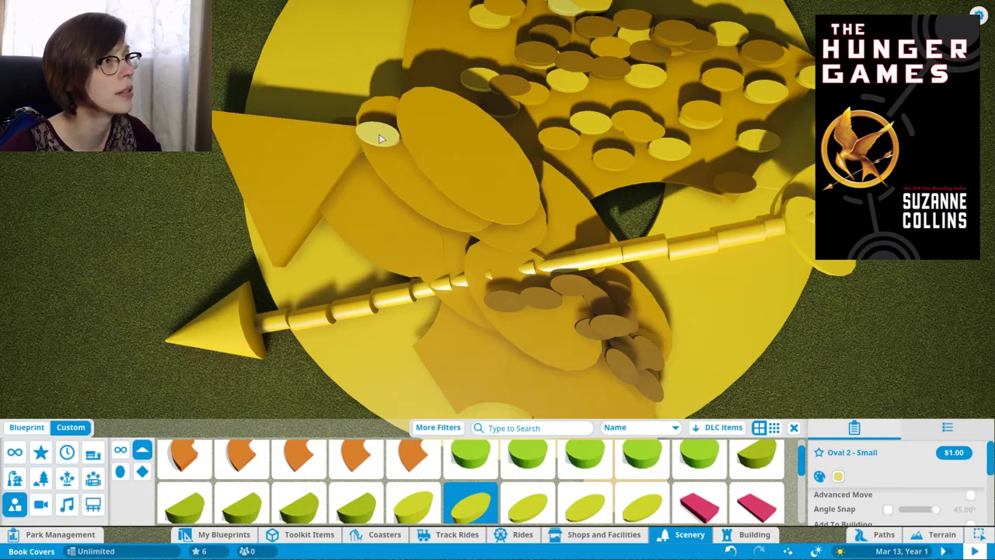
# Add pale yellow Oval 2 - Small highlights to the body ovals beside the head and to the second wing's tip.
pyautogui.scroll(-5, 544, 193)
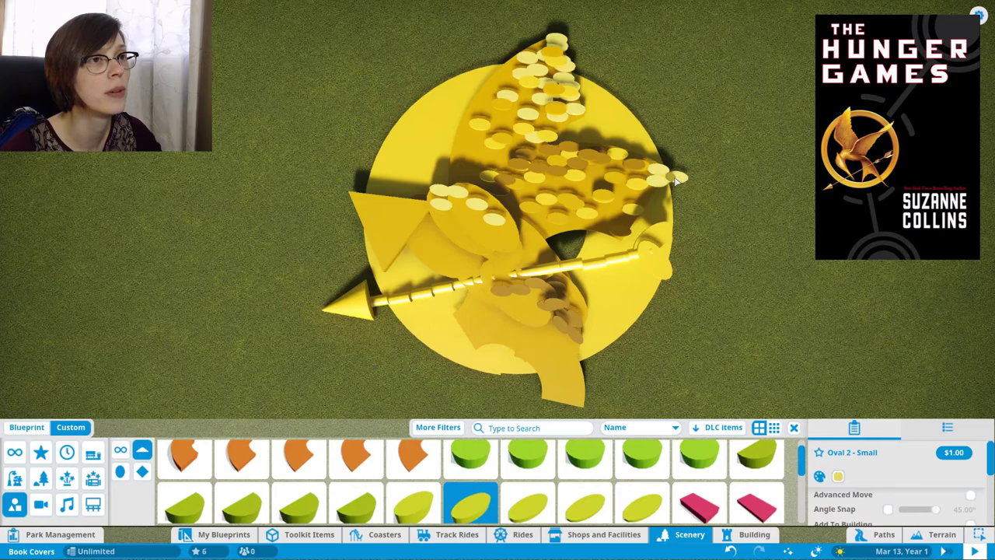
pyautogui.click(675, 179)
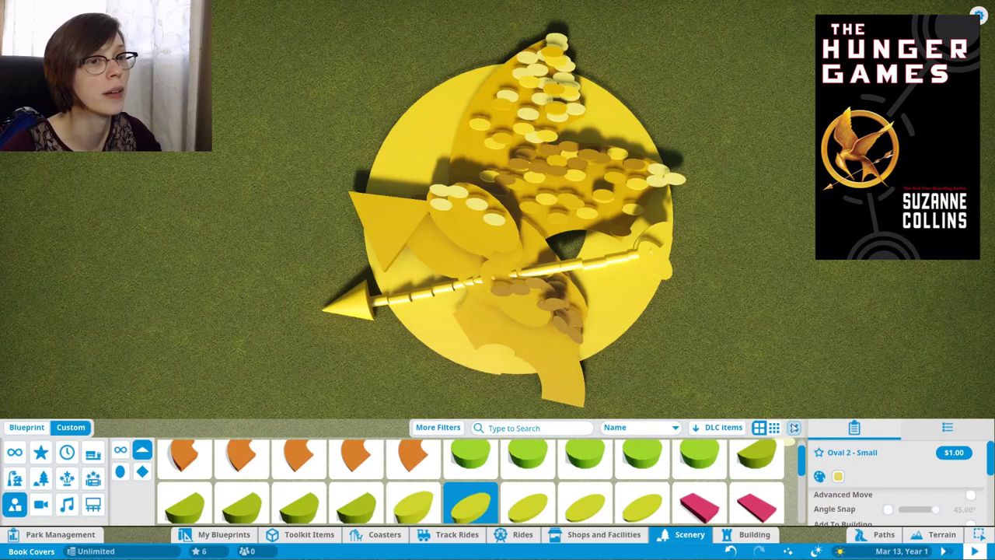
pyautogui.rightClick(670, 269)
# Check the feathered emblem from above at far and near distances.
pyautogui.scroll(-5, 649, 237)
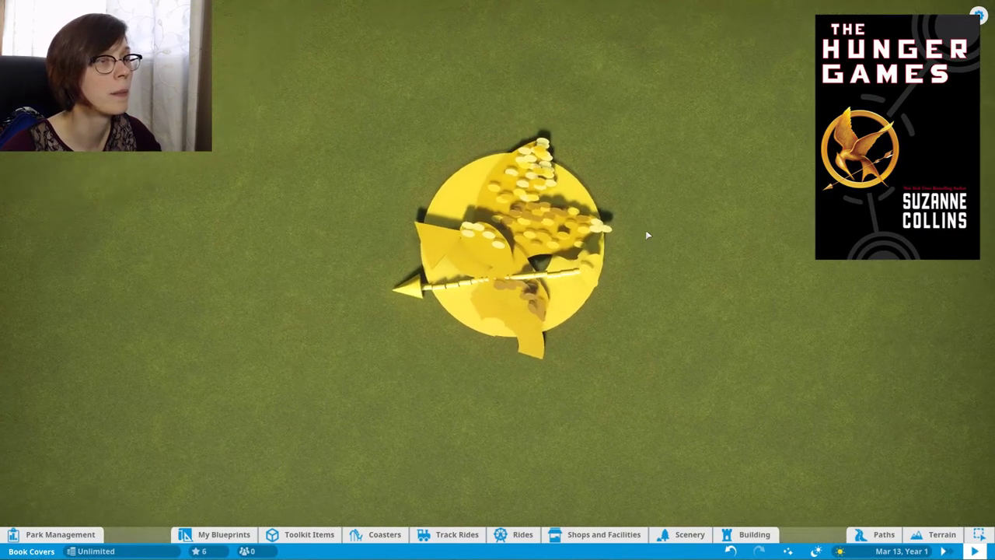
pyautogui.scroll(-5, 647, 235)
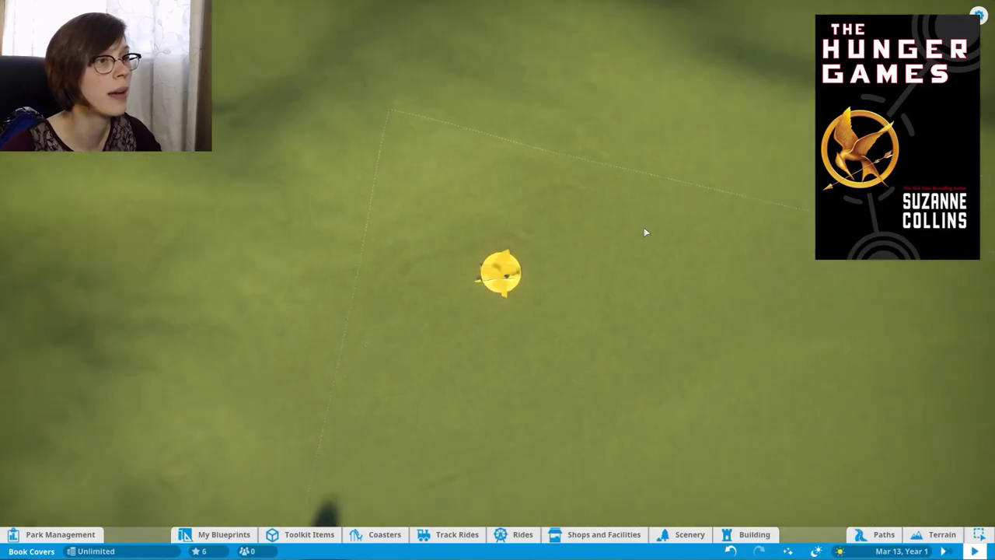
pyautogui.scroll(3, 640, 234)
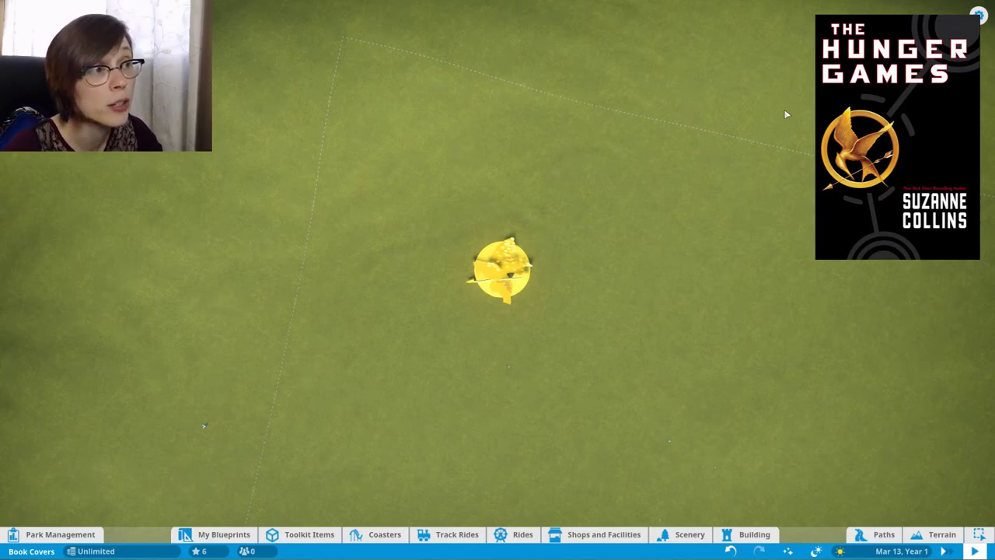
pyautogui.scroll(5, 547, 285)
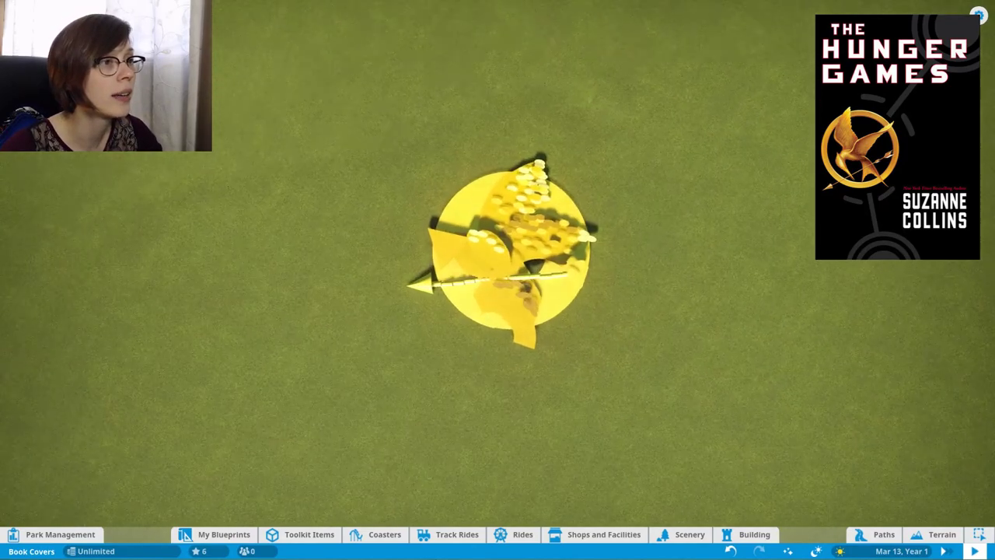
pyautogui.scroll(5, 644, 251)
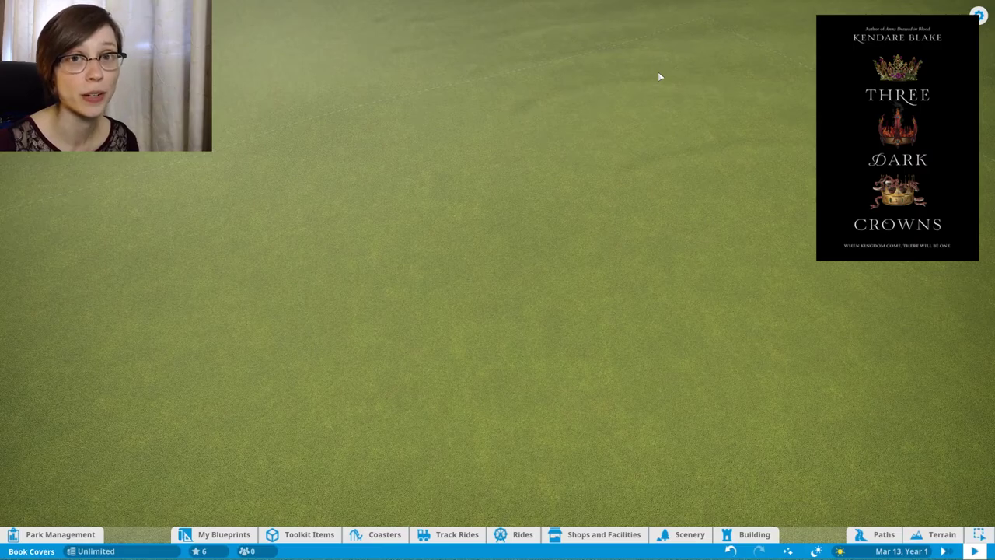
# Choose the Castle Curved 4m Decorative Course from the wall pieces and colour it dark grey, 464646.
pyautogui.moveTo(655, 80); pyautogui.dragTo(655, 79)
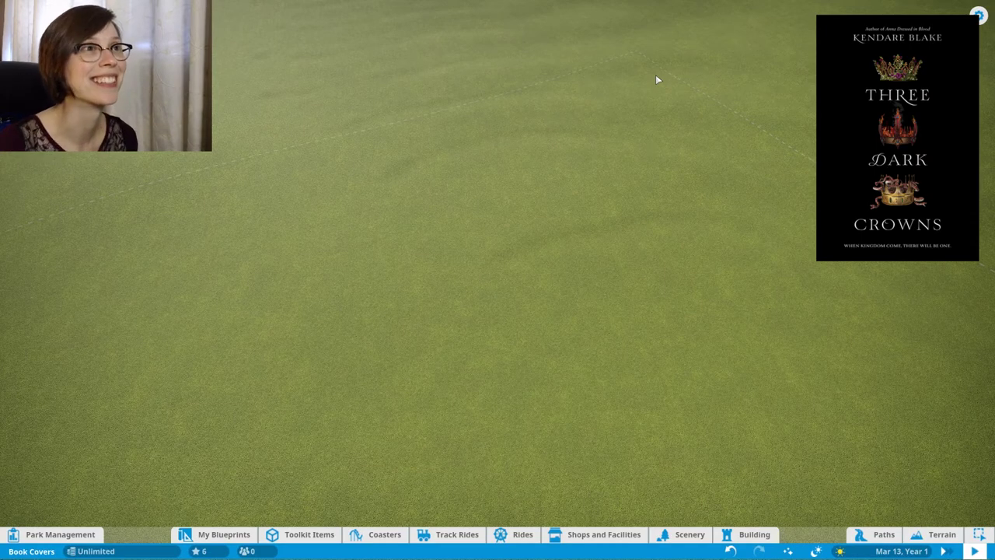
pyautogui.moveTo(656, 81); pyautogui.dragTo(700, 104)
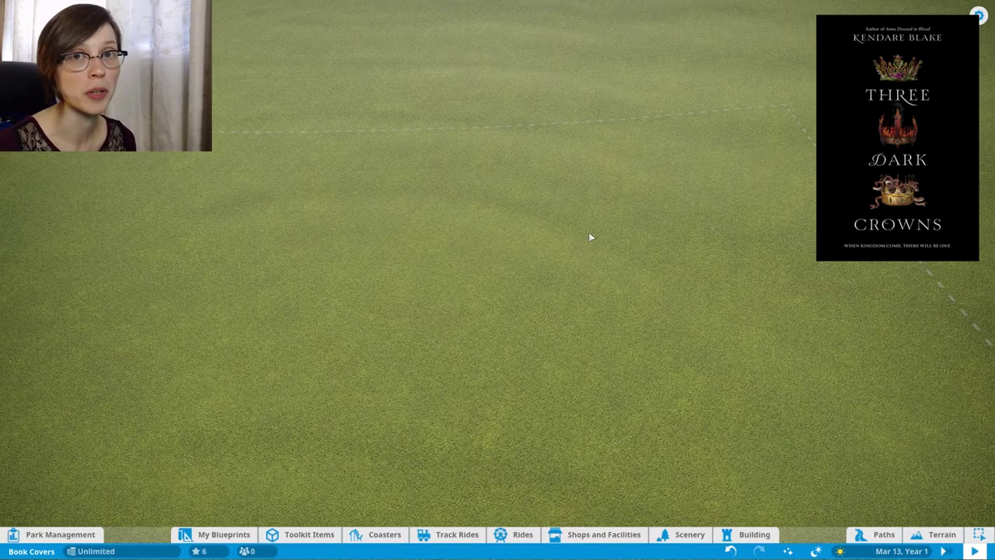
pyautogui.press('s')
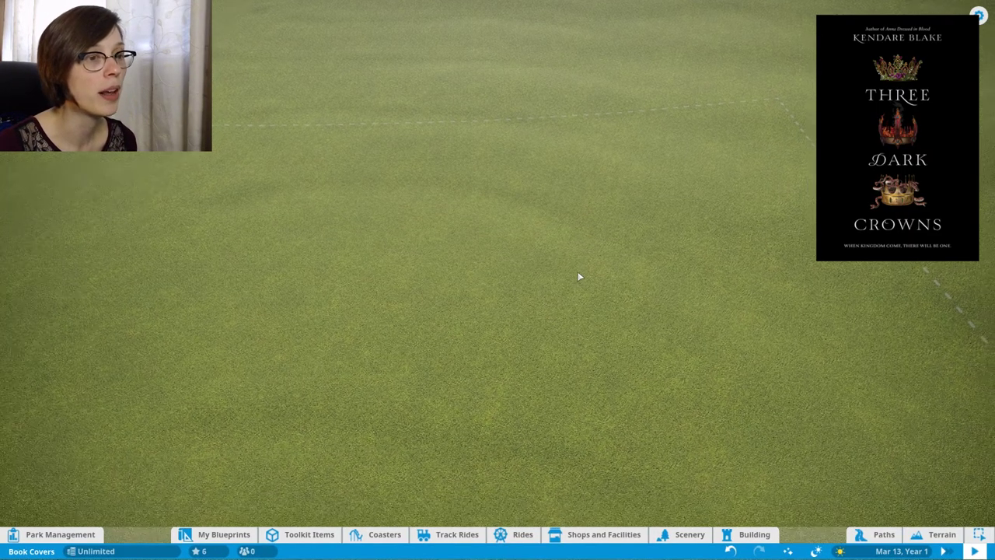
pyautogui.click(718, 540)
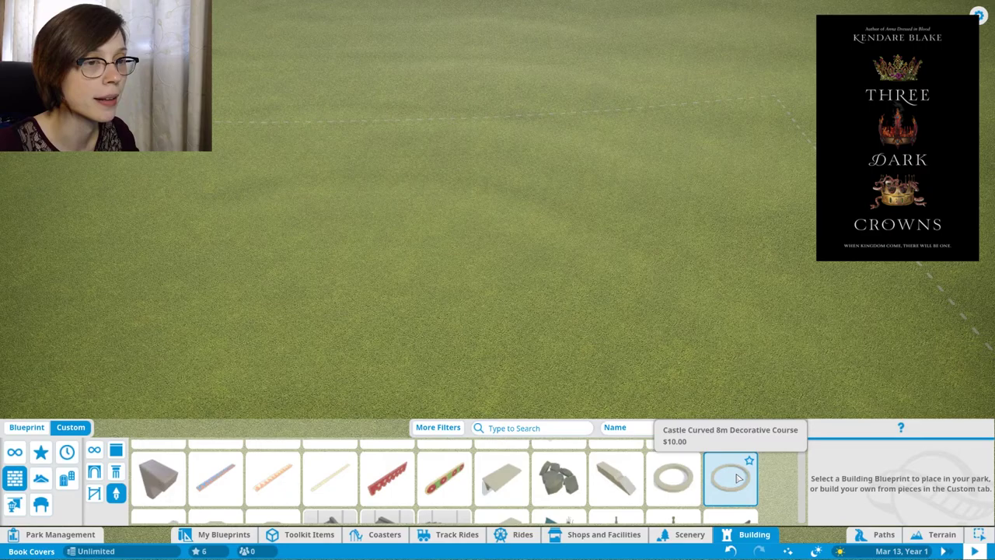
pyautogui.click(686, 483)
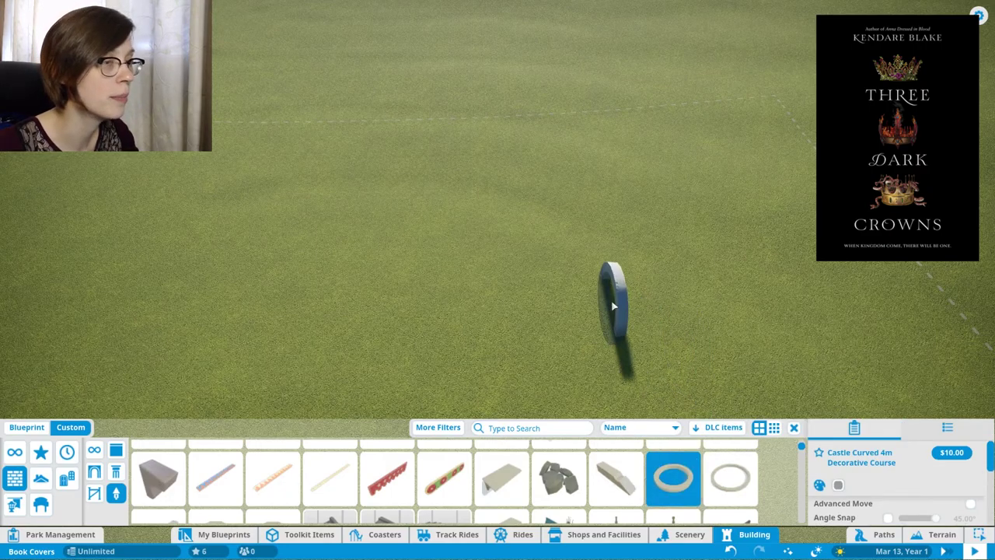
pyautogui.click(838, 486)
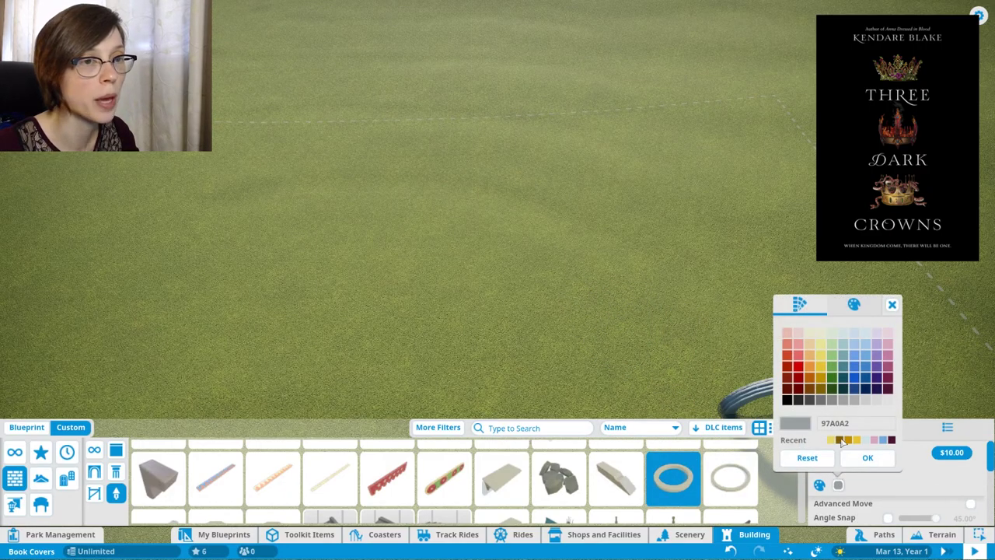
pyautogui.click(810, 400)
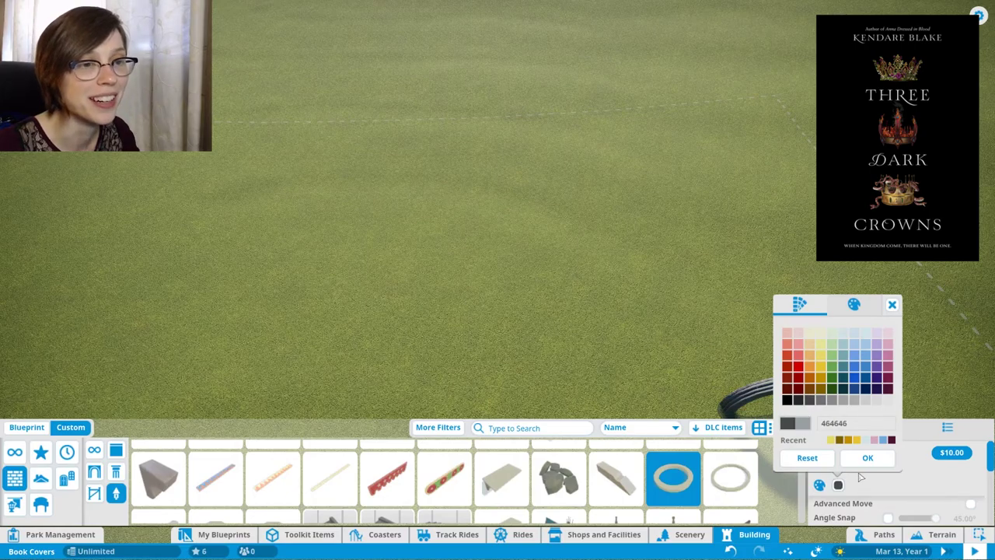
pyautogui.click(867, 457)
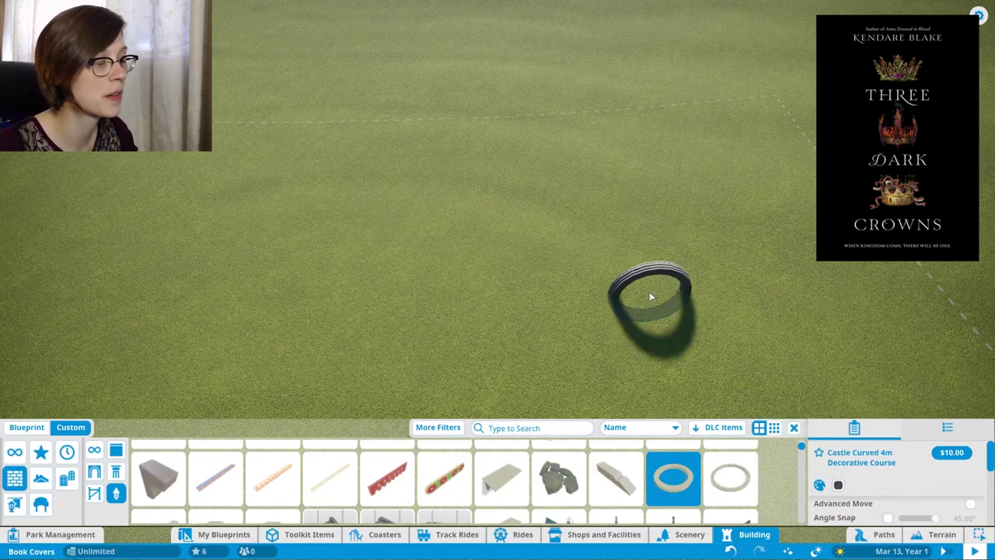
# Place the 4m ring on the empty grass with Advanced Move and rotate it to lie flat.
pyautogui.press('z')
pyautogui.click(652, 296)
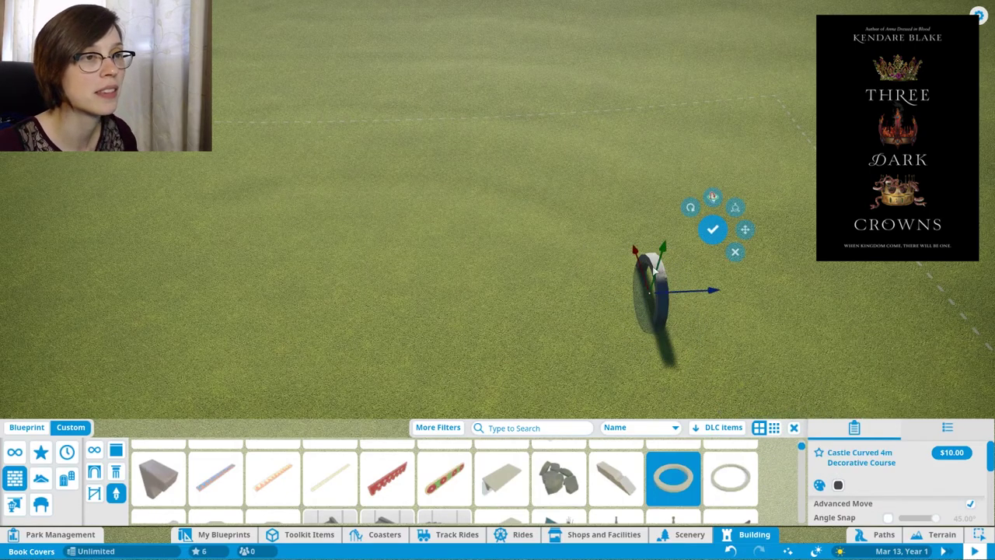
pyautogui.click(712, 196)
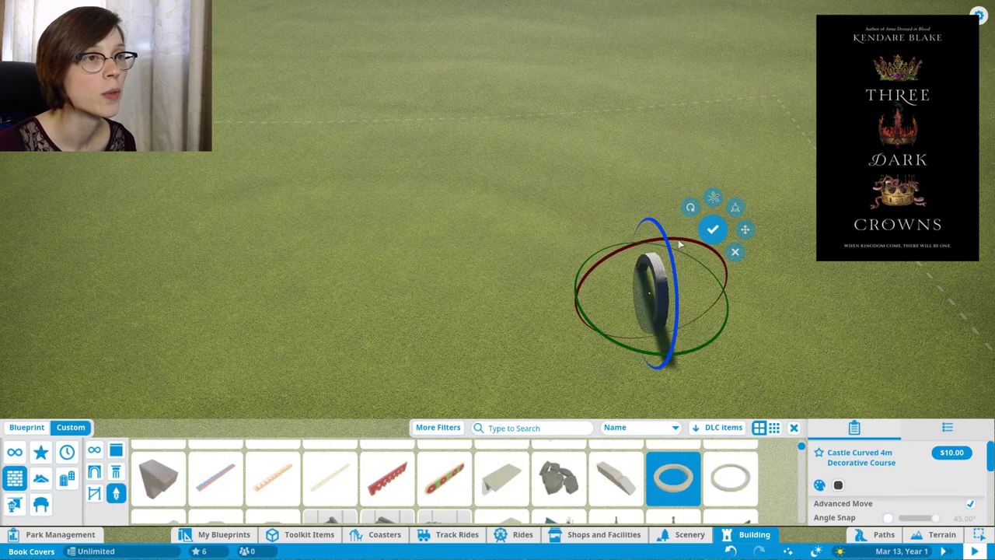
pyautogui.moveTo(680, 243); pyautogui.dragTo(778, 287)
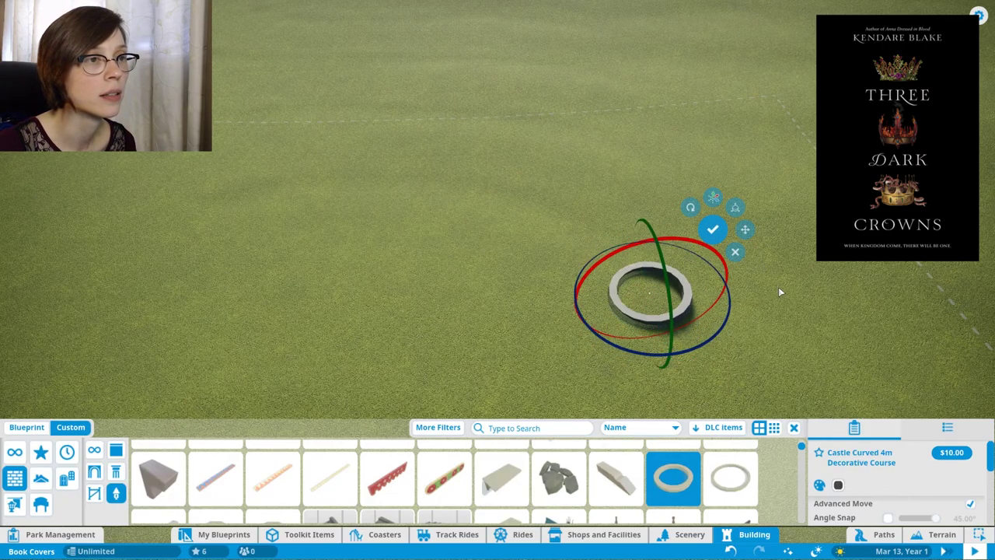
pyautogui.click(712, 228)
pyautogui.scroll(3, 688, 304)
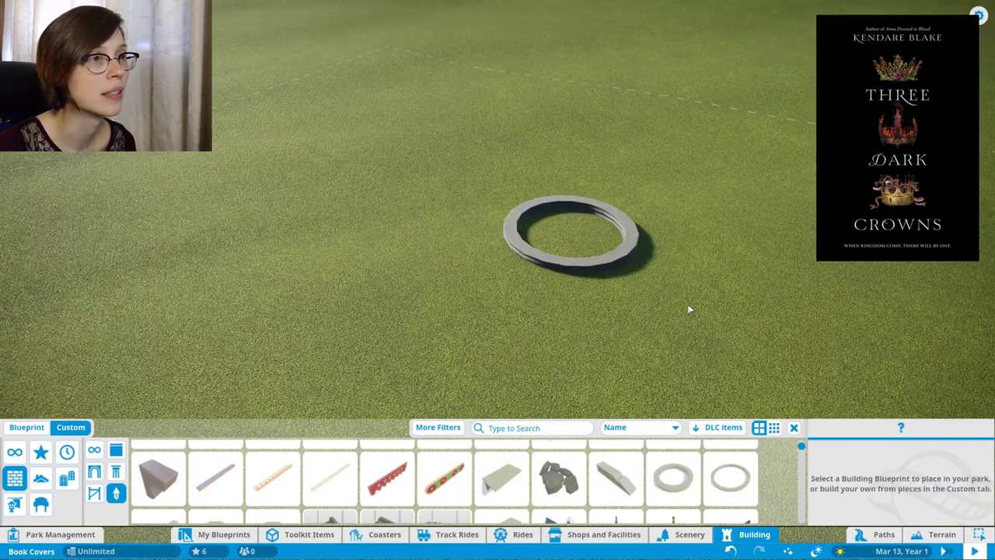
# Place a Castle Curved 8m Decorative Course in grey 707070 flat on the grass and remove the smaller 4m ring.
pyautogui.click(731, 484)
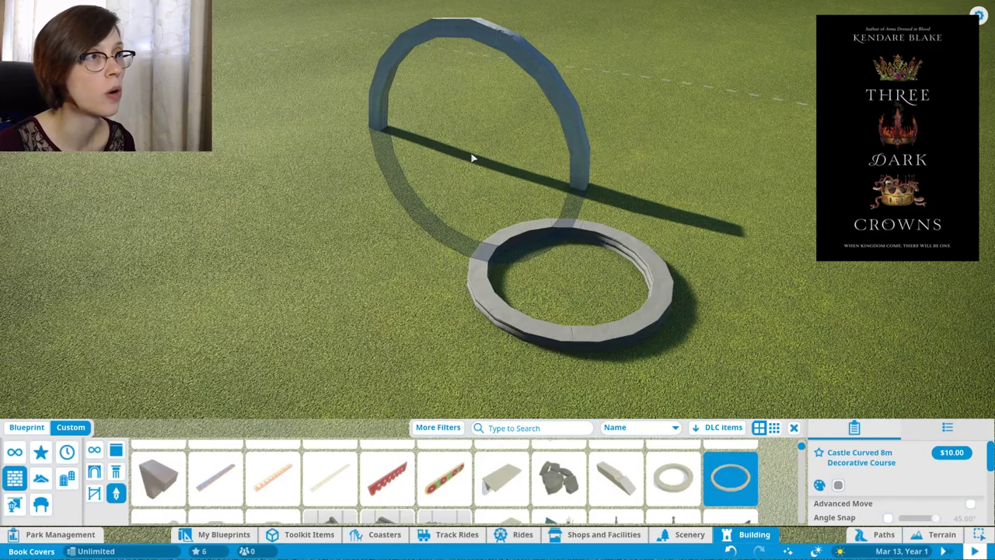
pyautogui.scroll(-2, 645, 181)
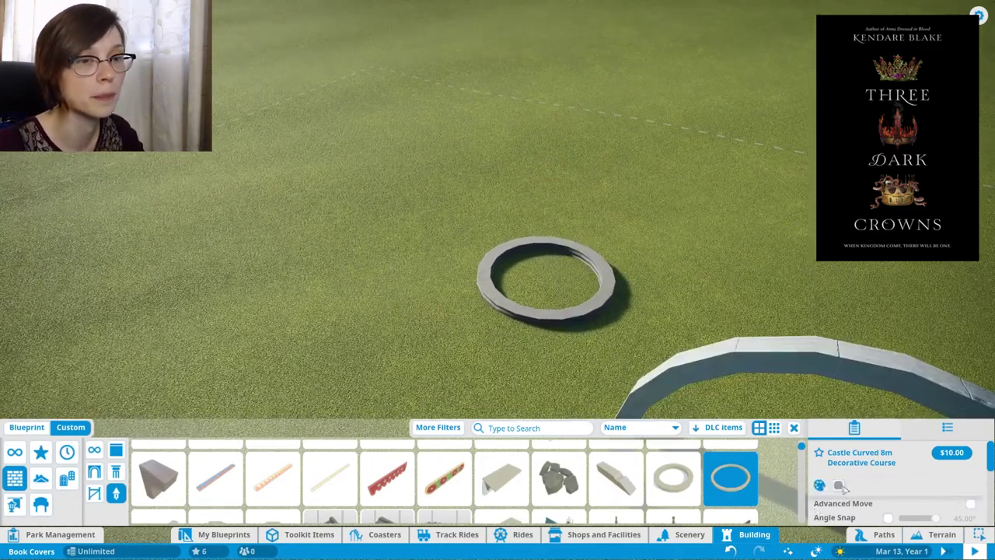
pyautogui.click(820, 484)
pyautogui.click(820, 400)
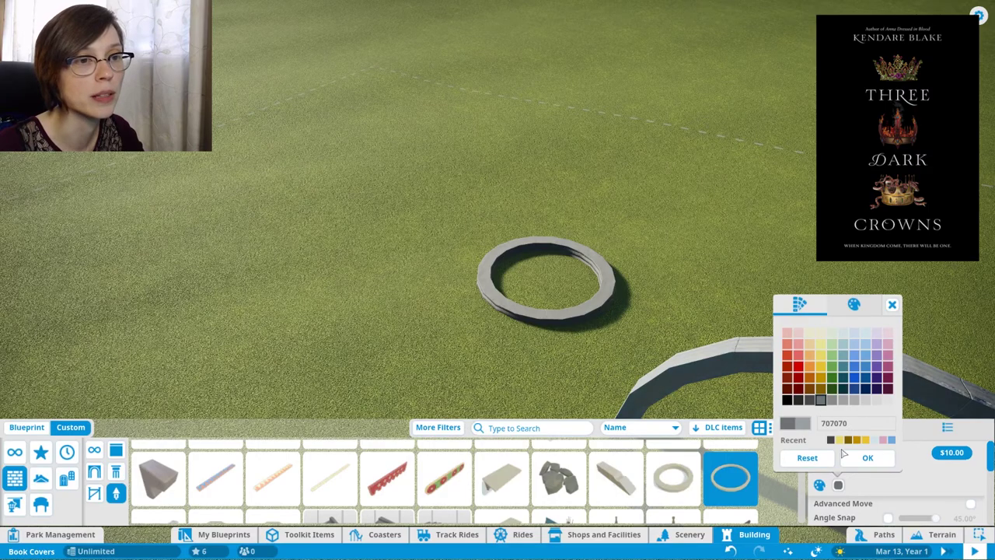
pyautogui.press('d')
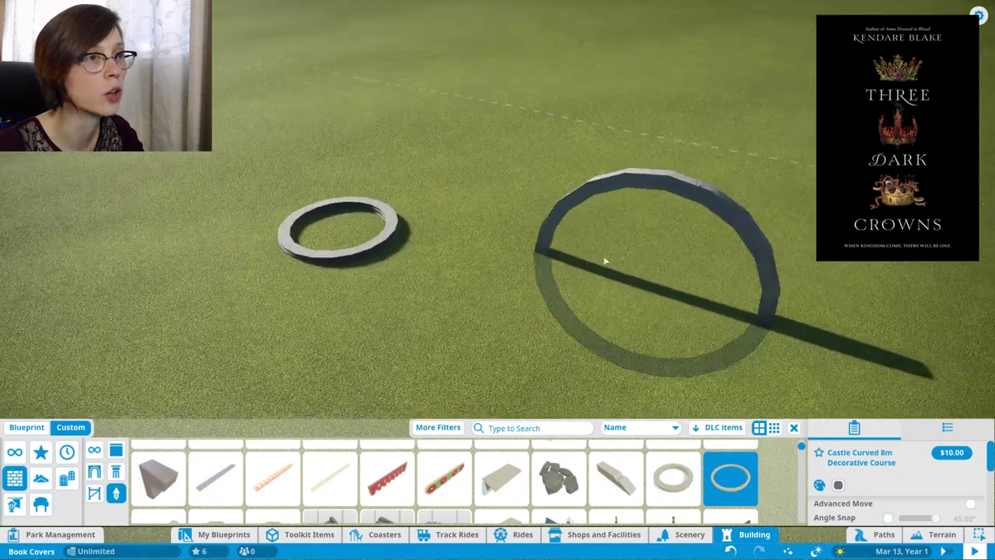
pyautogui.click(599, 266)
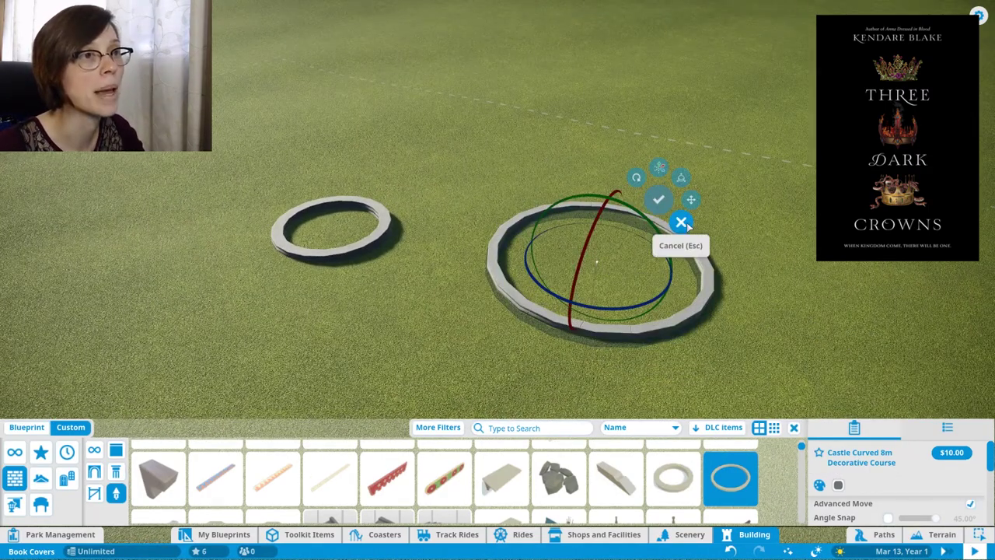
pyautogui.click(687, 226)
pyautogui.click(978, 91)
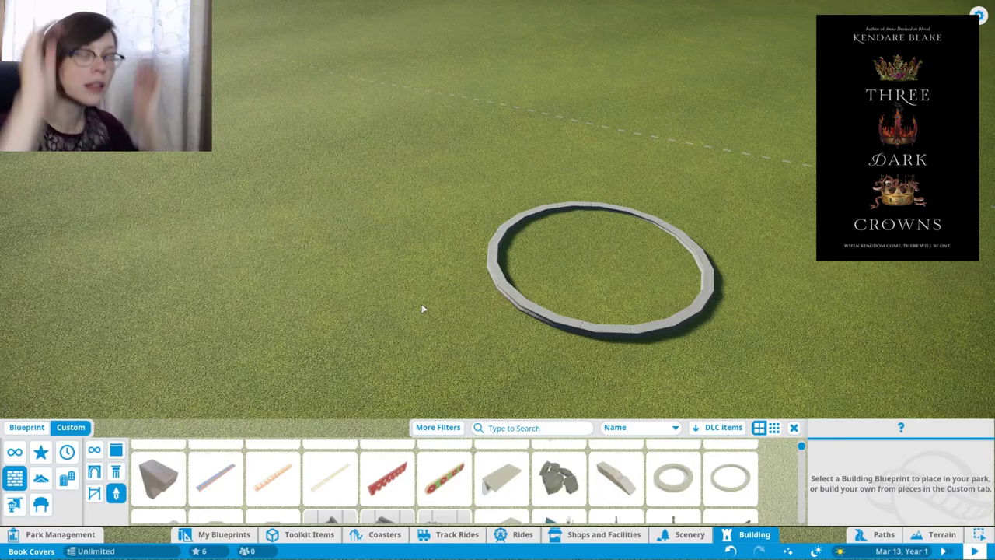
pyautogui.scroll(-2, 329, 460)
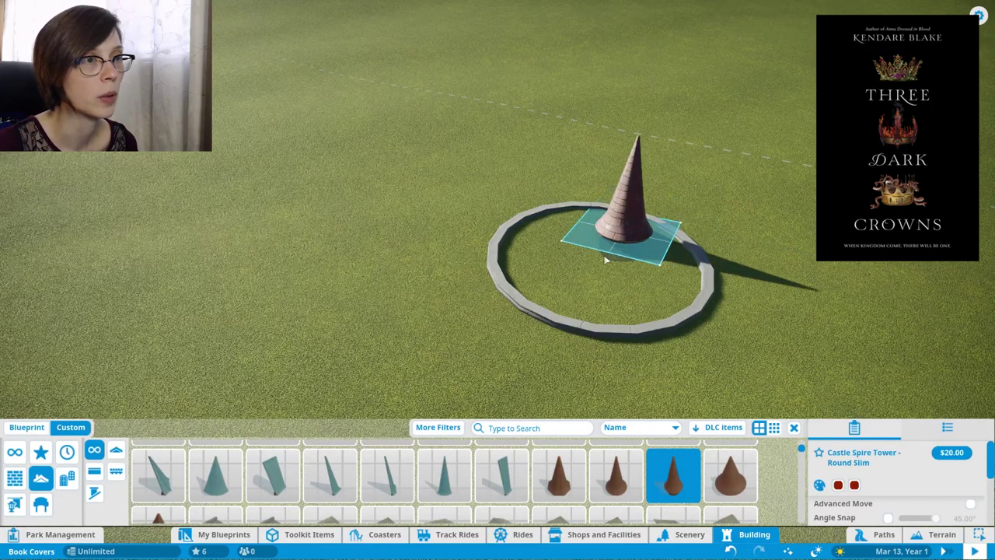
pyautogui.scroll(2, 610, 257)
pyautogui.scroll(3, 607, 261)
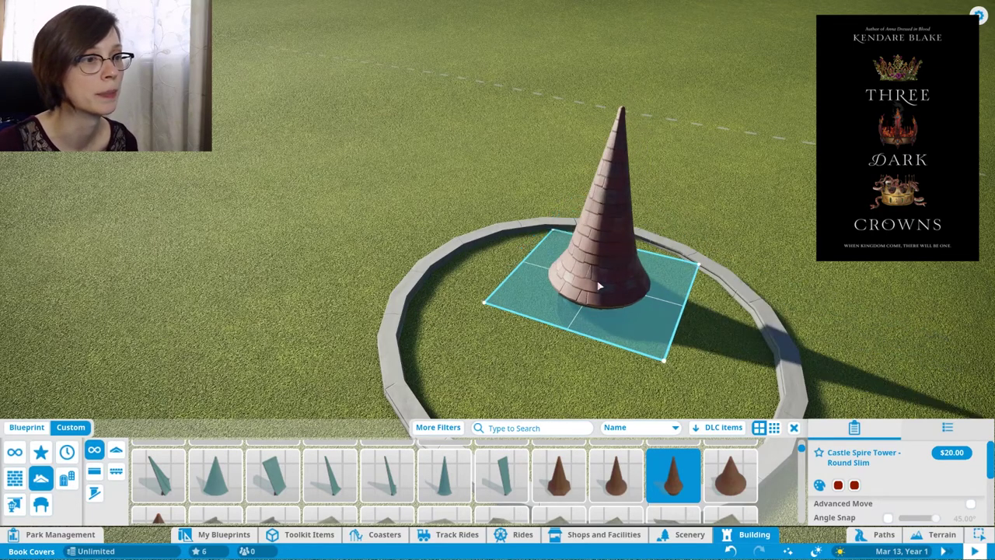
pyautogui.rightClick(602, 315)
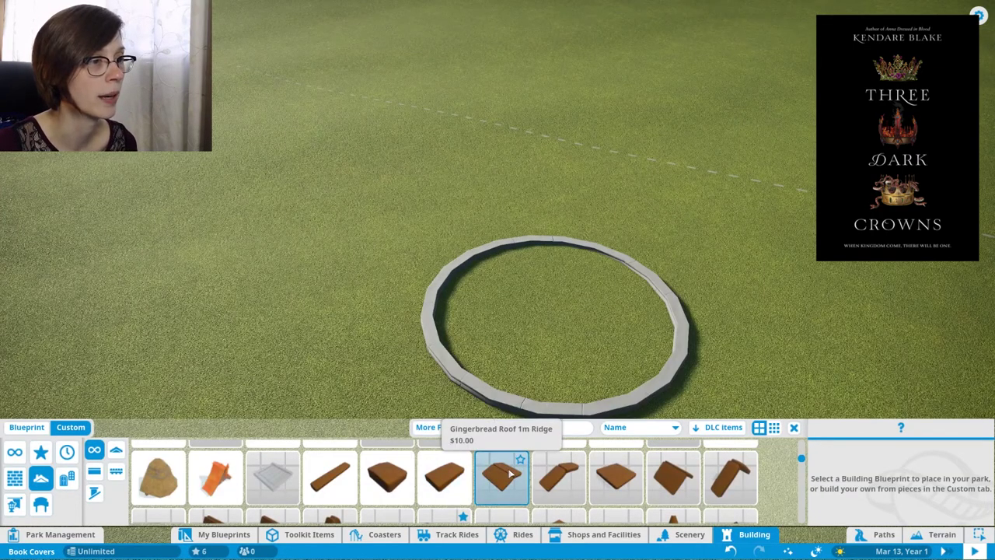
pyautogui.click(503, 473)
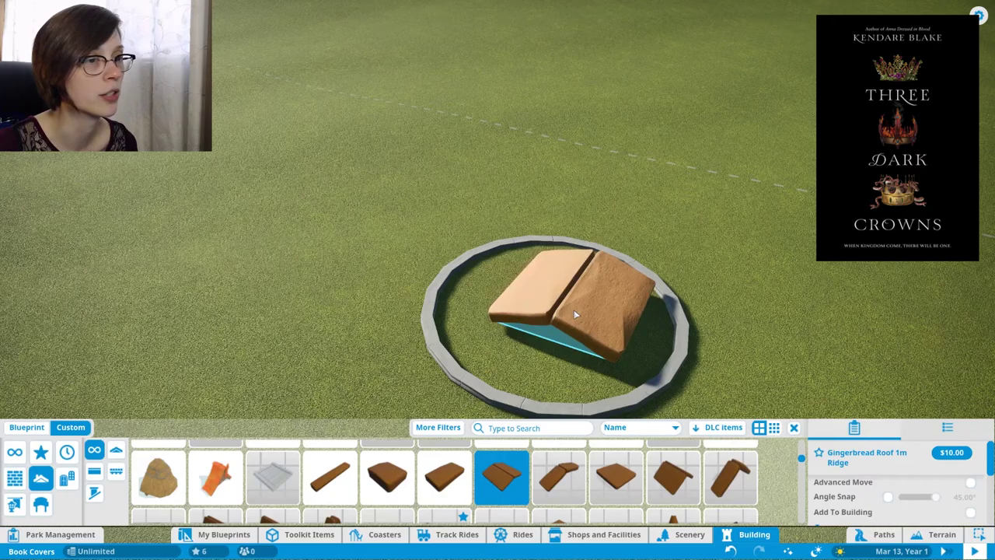
pyautogui.rightClick(573, 310)
# Find the Iron Chimney - Straight among the roof pieces and place one upright on the edge of the 8m ring.
pyautogui.scroll(-4, 502, 476)
pyautogui.click(501, 476)
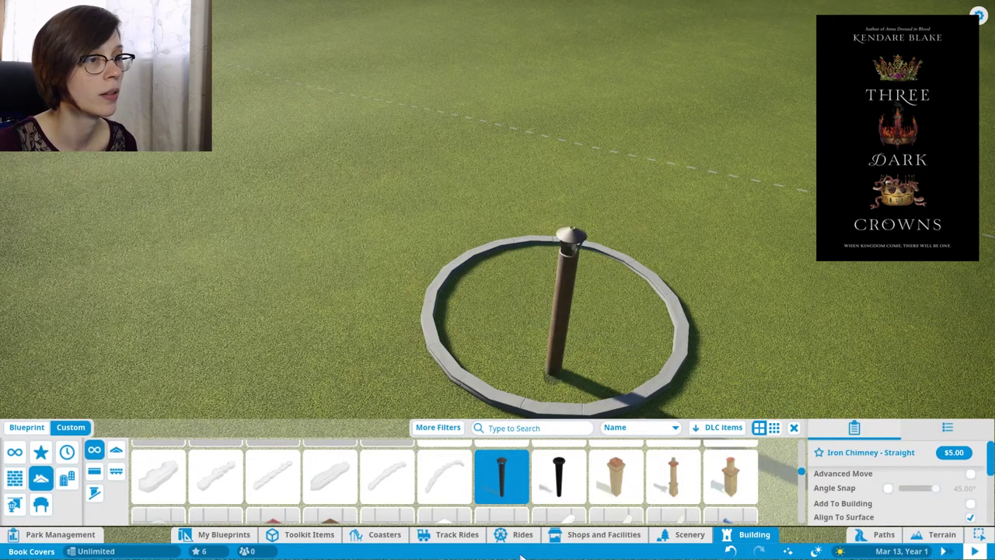
pyautogui.click(558, 476)
pyautogui.scroll(3, 560, 350)
pyautogui.click(503, 475)
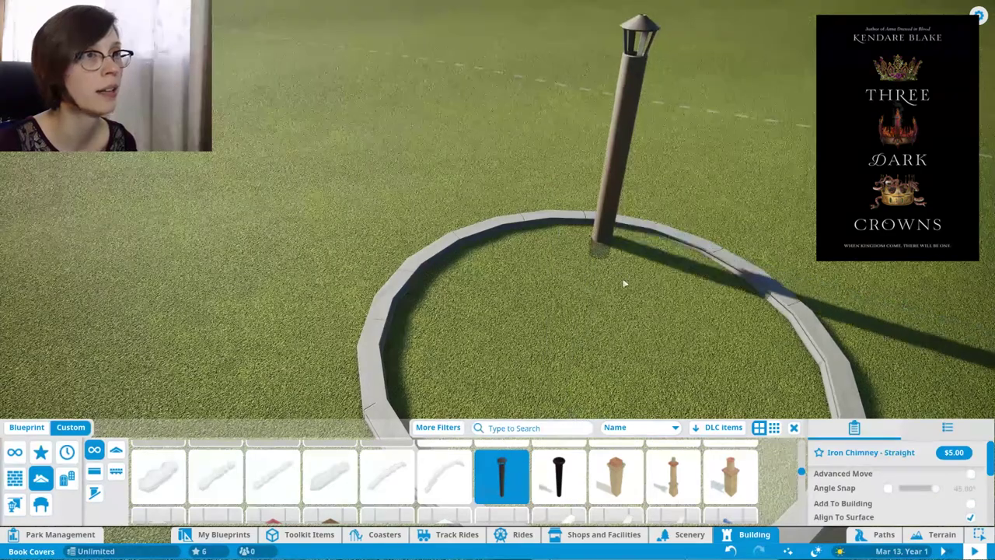
pyautogui.press('s')
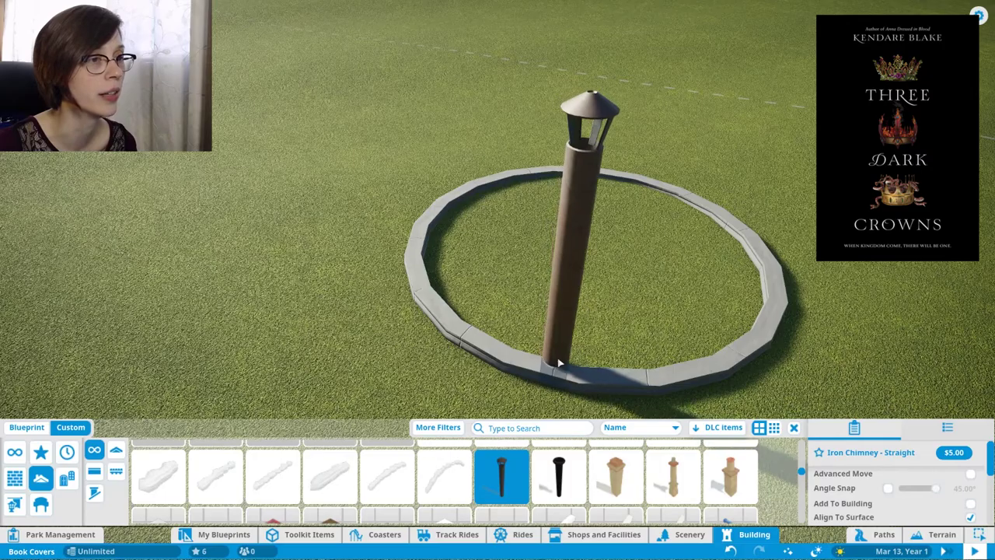
pyautogui.click(556, 367)
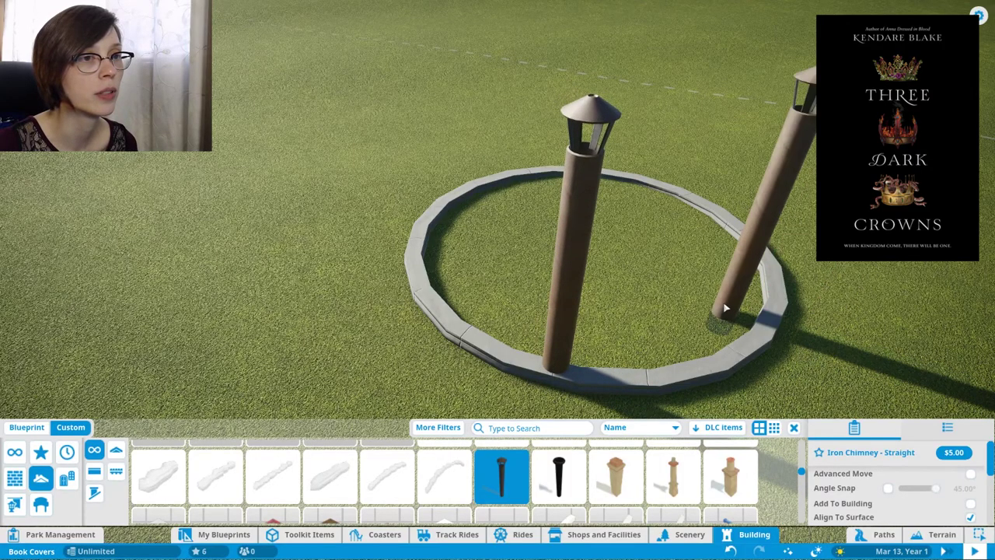
# Add three more Iron Chimney - Straight pieces on the ring, spacing all four evenly around it.
pyautogui.moveTo(672, 283); pyautogui.dragTo(657, 194)
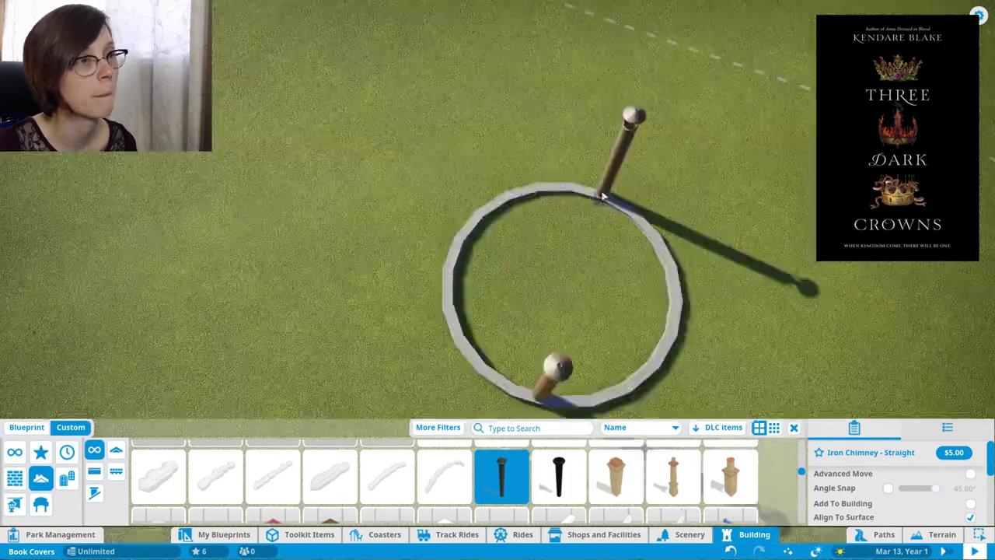
pyautogui.click(601, 194)
pyautogui.click(677, 333)
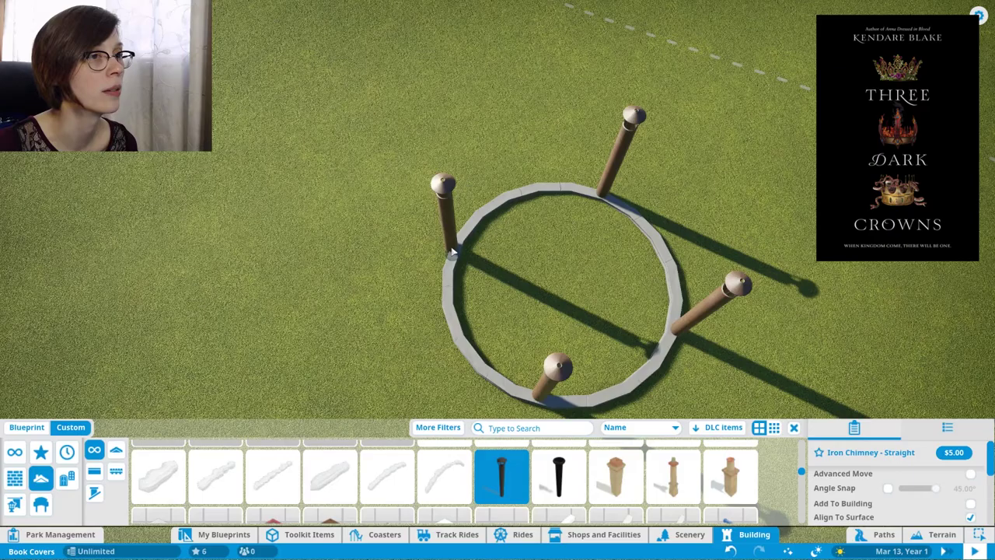
pyautogui.click(456, 247)
pyautogui.rightClick(456, 247)
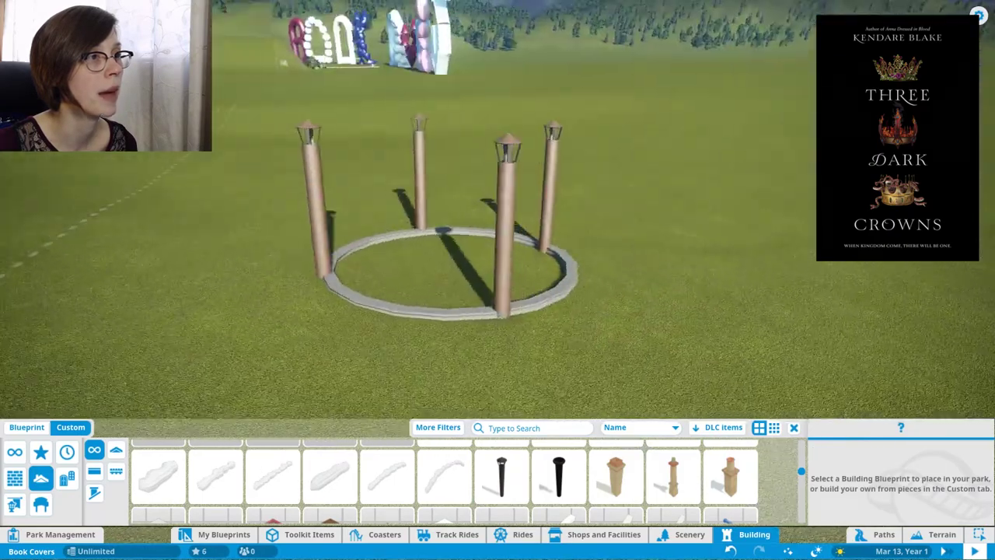
# Surround the base ring with flame effects from the favourite scenery pieces.
pyautogui.moveTo(500, 296); pyautogui.dragTo(450, 295)
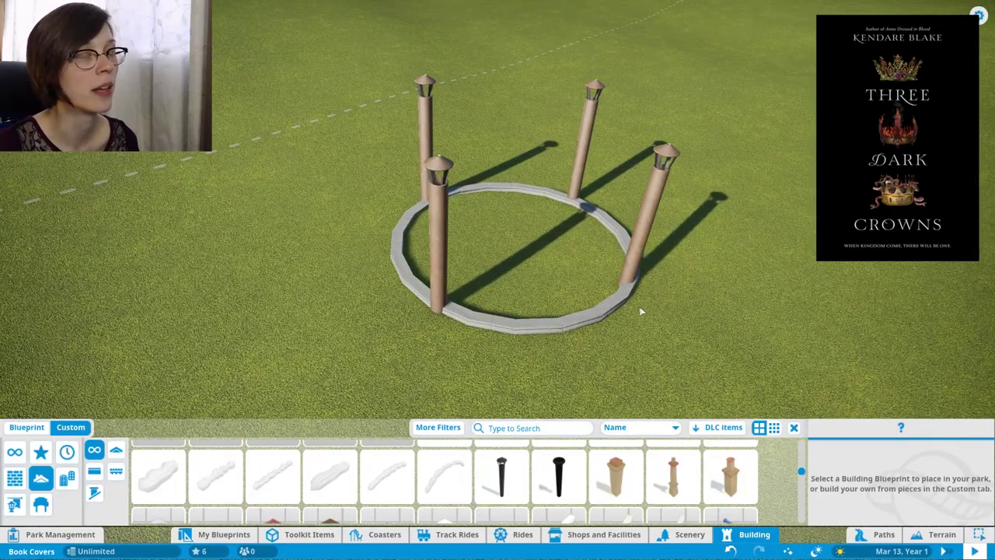
pyautogui.moveTo(738, 276); pyautogui.dragTo(653, 284)
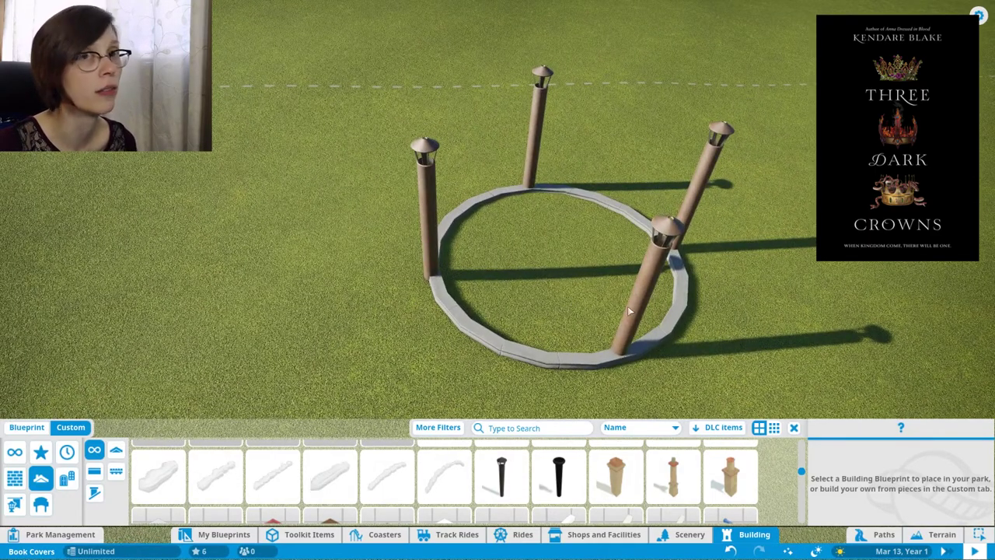
pyautogui.click(690, 535)
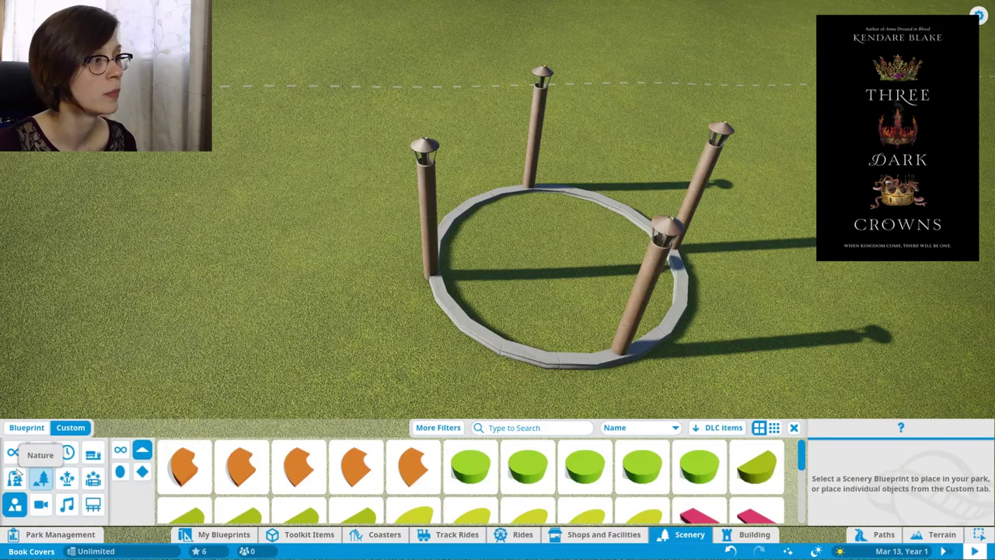
pyautogui.click(40, 453)
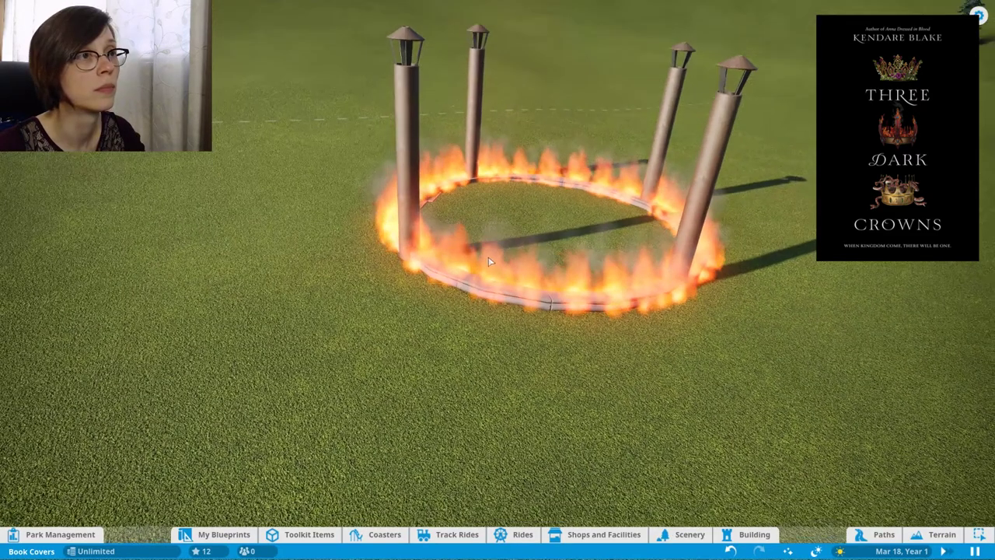
# Compare the favourite Catherine wheel pieces and place a Catherine Wheel Firework on top of each of the four chimneys.
pyautogui.scroll(-1, 517, 255)
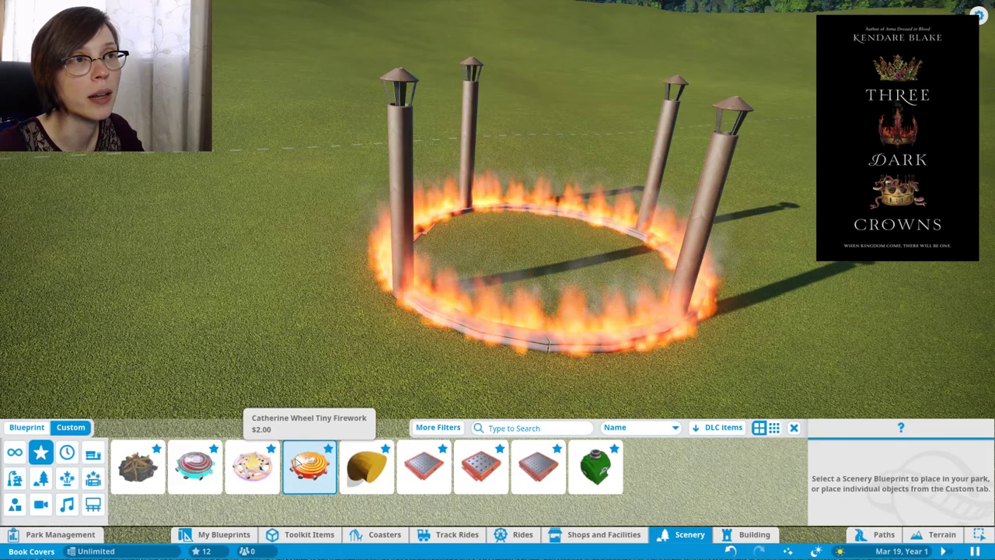
pyautogui.moveTo(521, 195)
pyautogui.mouseDown()
pyautogui.moveTo(521, 240)
pyautogui.moveTo(528, 210)
pyautogui.mouseUp()
pyautogui.click(310, 466)
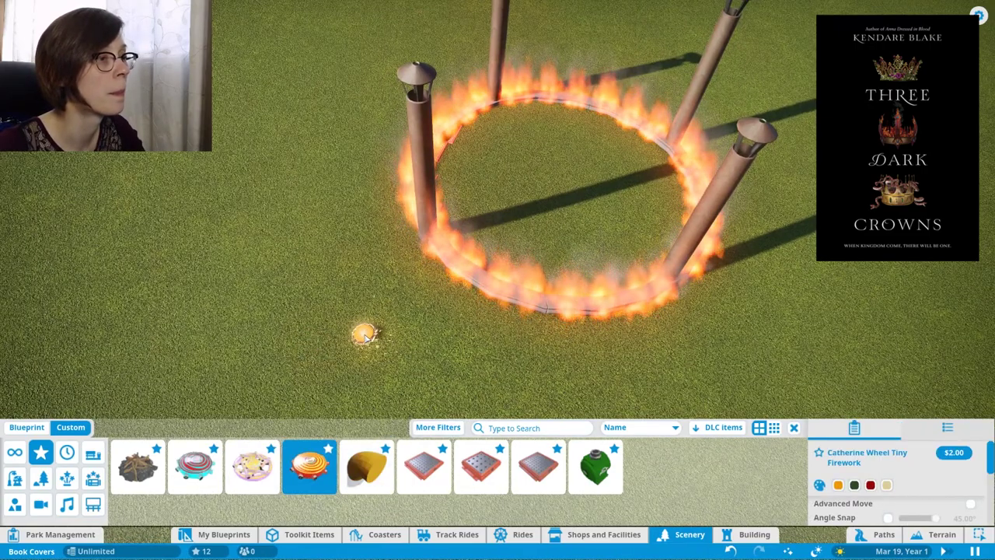
pyautogui.click(194, 466)
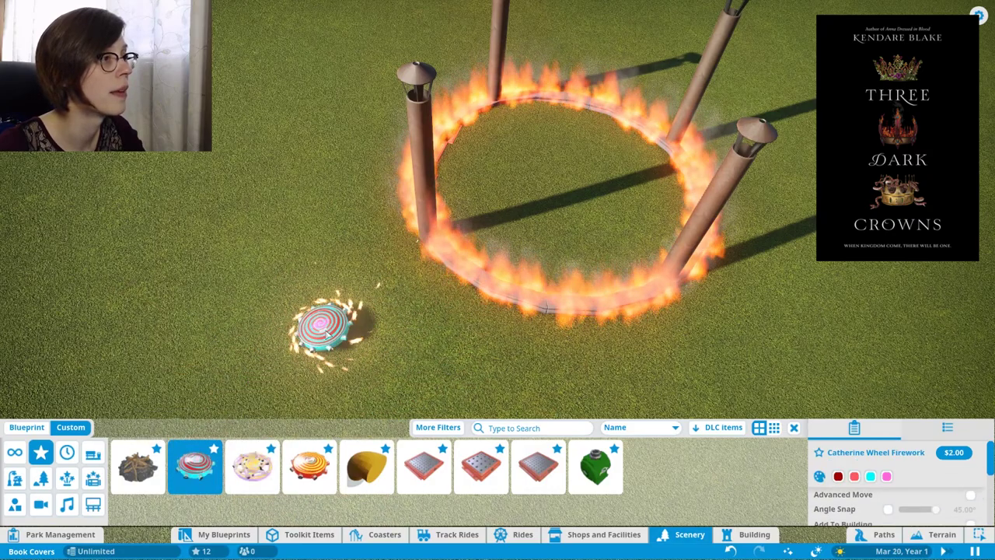
pyautogui.click(252, 466)
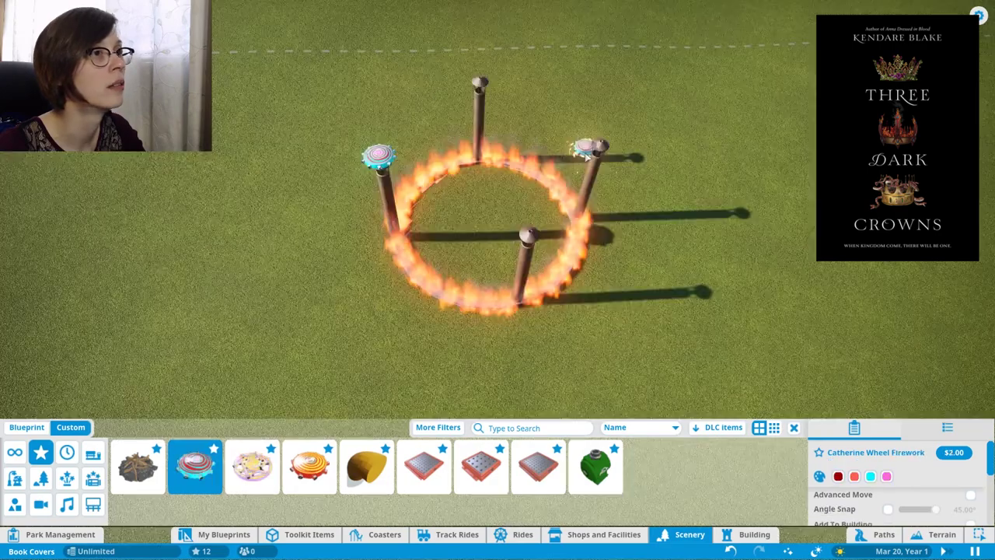
pyautogui.click(526, 233)
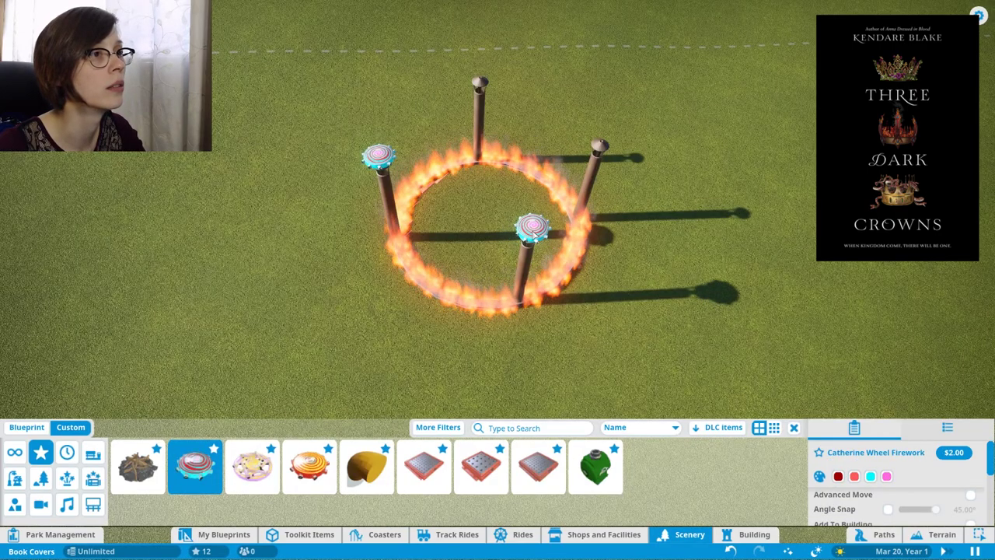
pyautogui.click(603, 146)
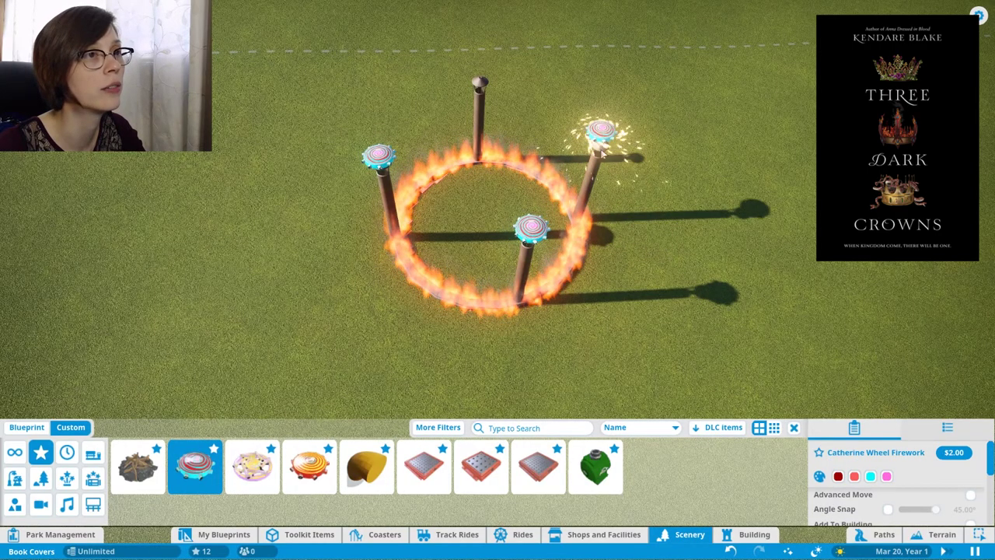
pyautogui.click(481, 76)
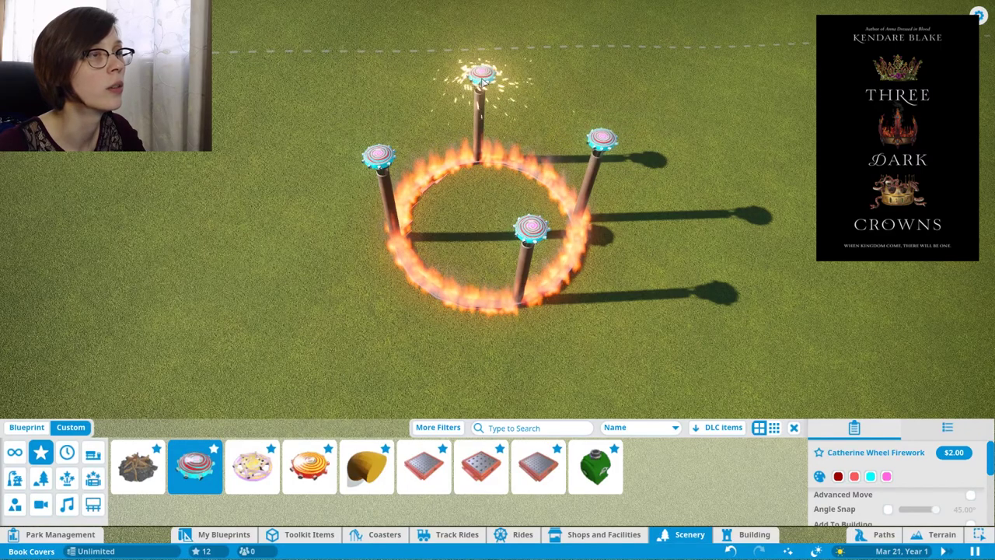
pyautogui.rightClick(671, 207)
# Switch the Catherine wheels on the chimneys to the repeating Play option with a 10.0 interval.
pyautogui.click(609, 145)
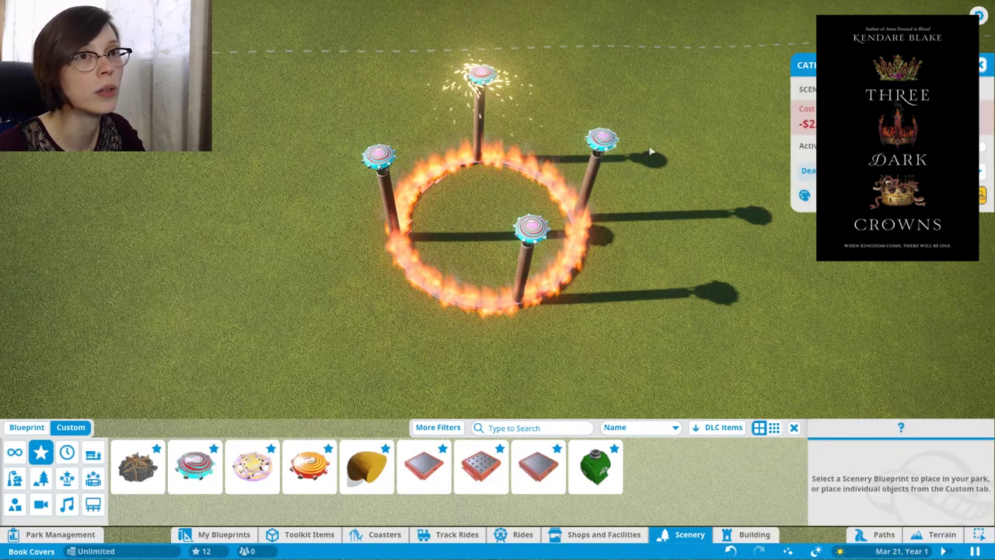
pyautogui.click(976, 170)
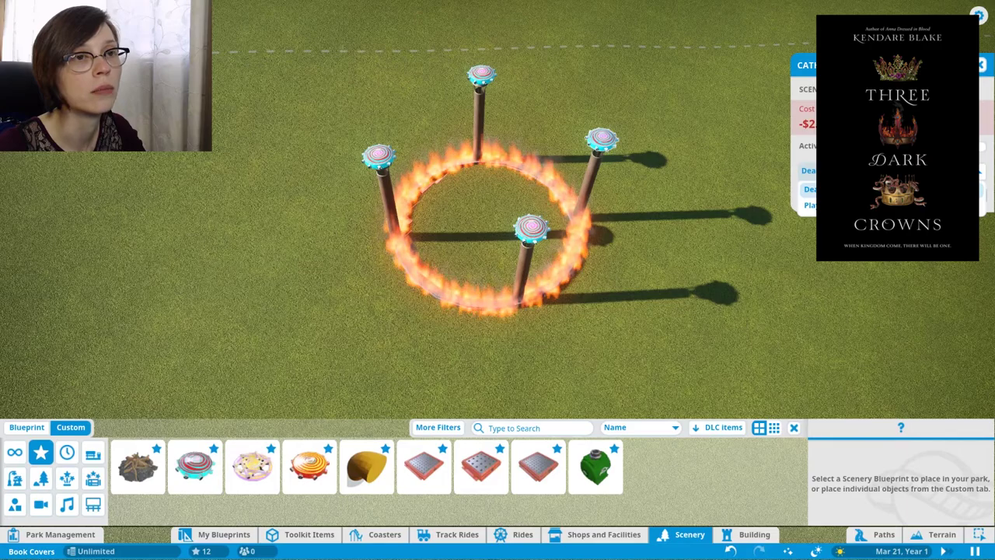
pyautogui.click(894, 205)
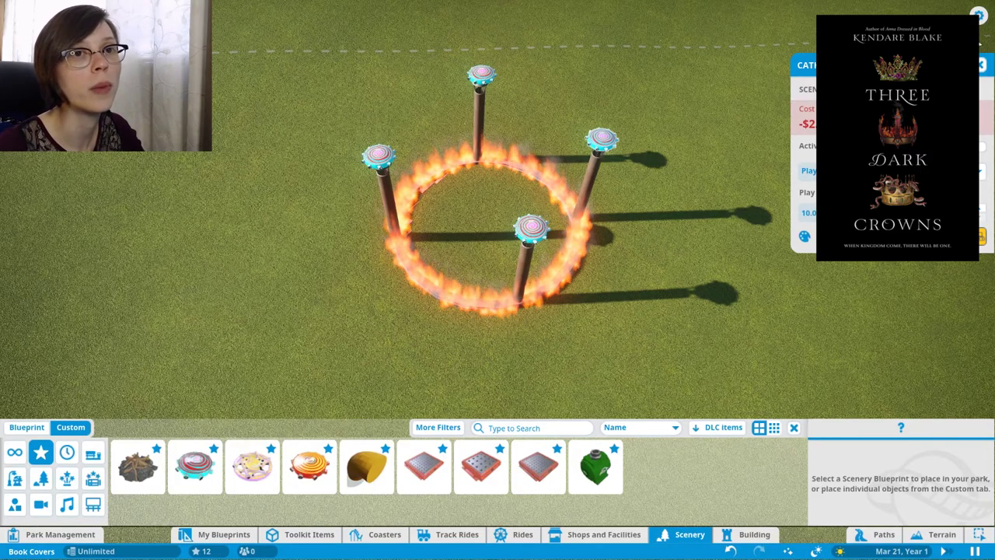
pyautogui.click(532, 229)
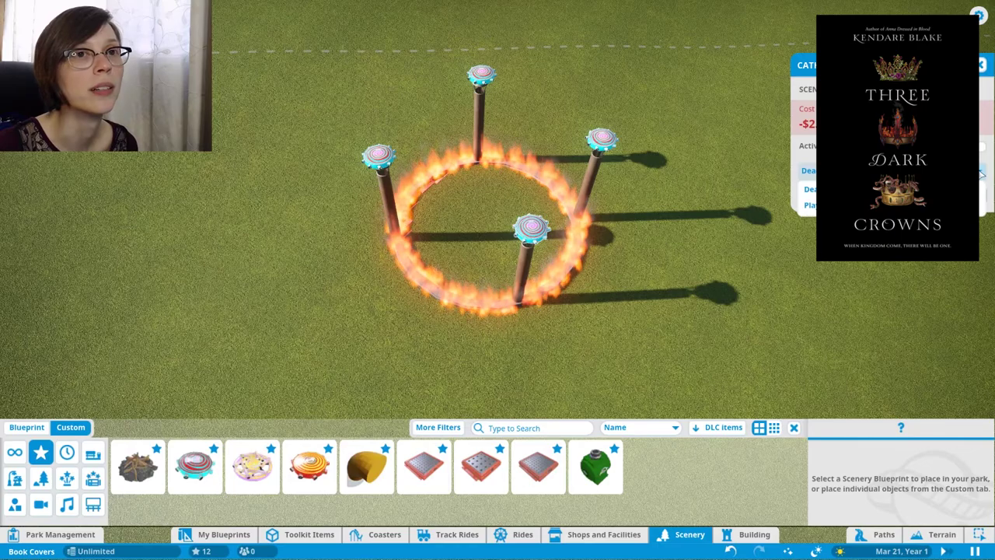
pyautogui.click(809, 204)
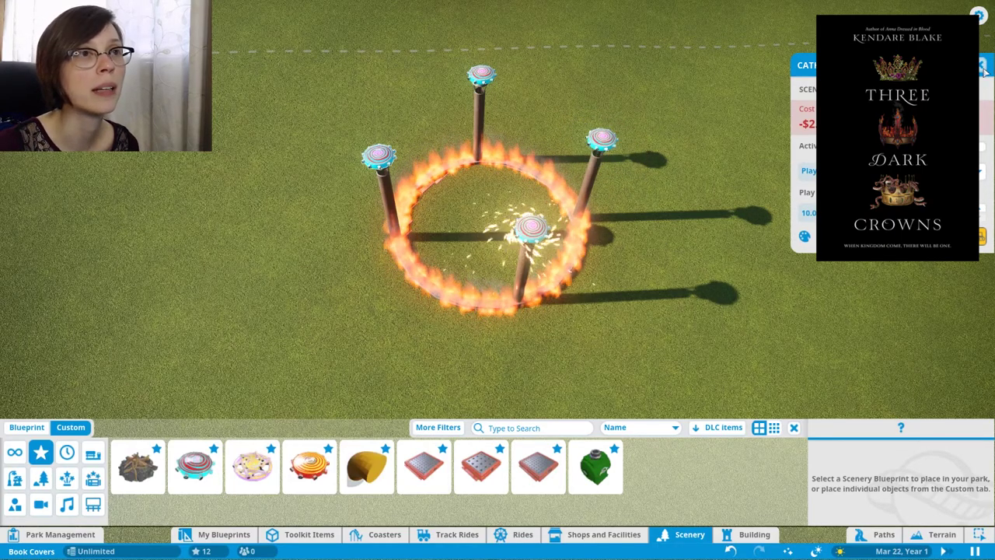
pyautogui.click(984, 66)
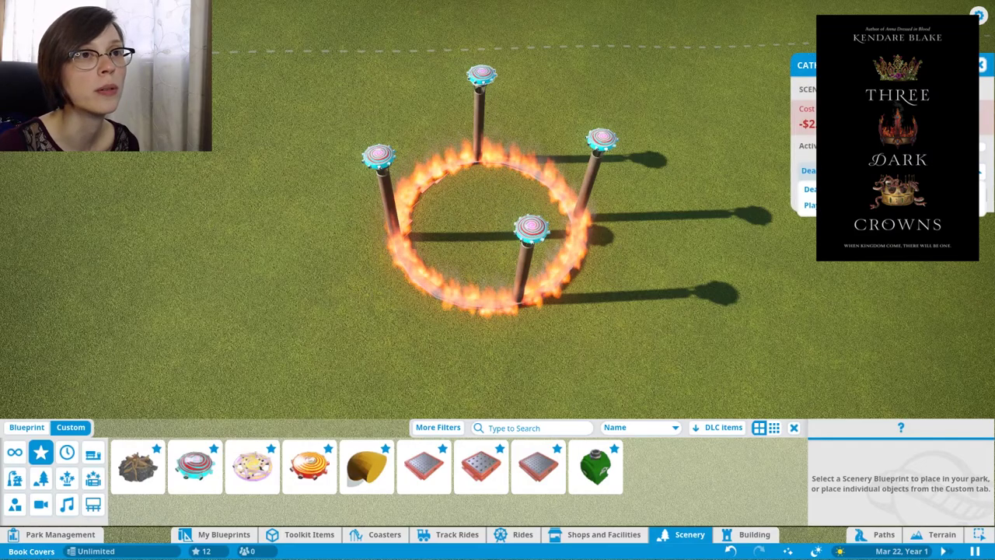
pyautogui.click(983, 65)
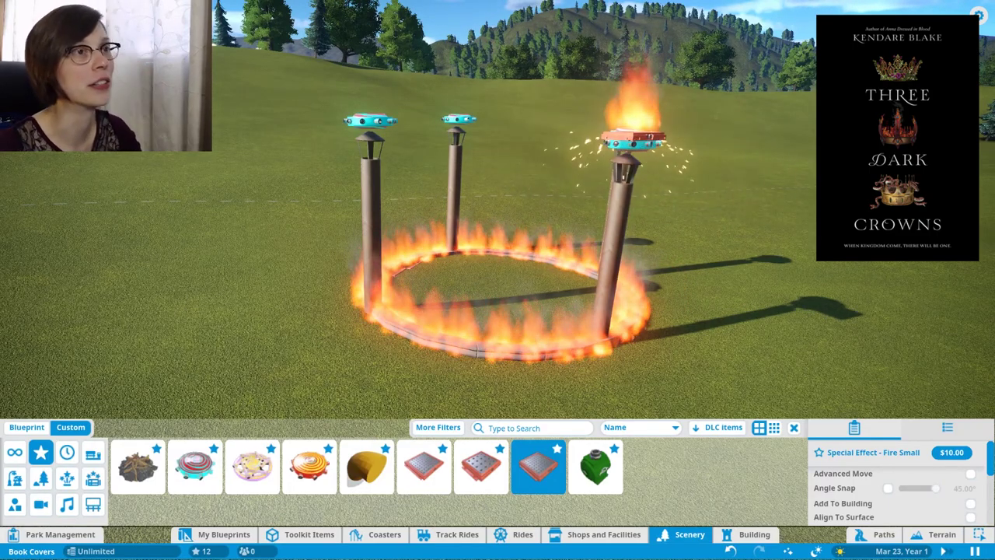
# Place a Special Effect - Fire Small on top of the Catherine wheel on each chimney.
pyautogui.moveTo(634, 136); pyautogui.dragTo(654, 327)
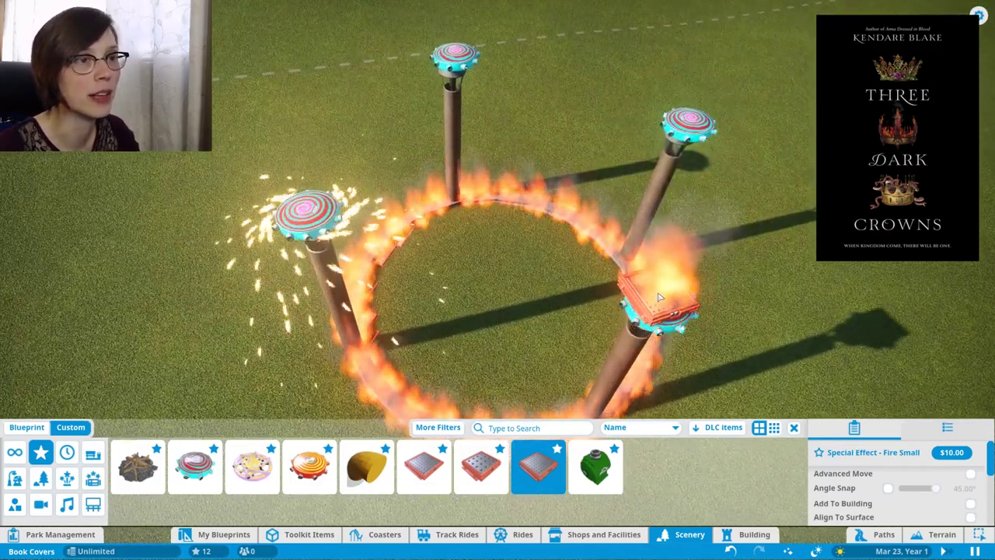
pyautogui.click(659, 298)
pyautogui.moveTo(659, 298); pyautogui.dragTo(817, 267)
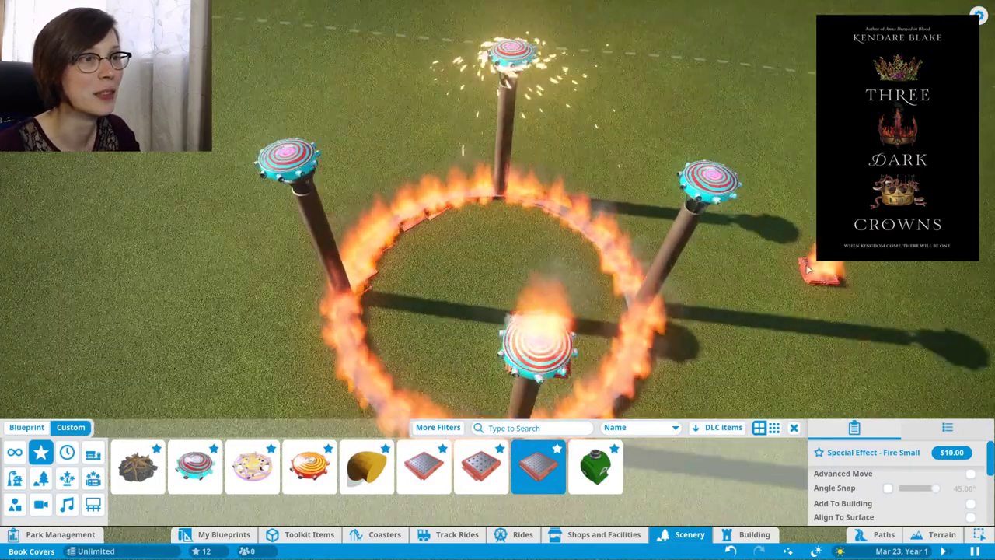
pyautogui.click(719, 223)
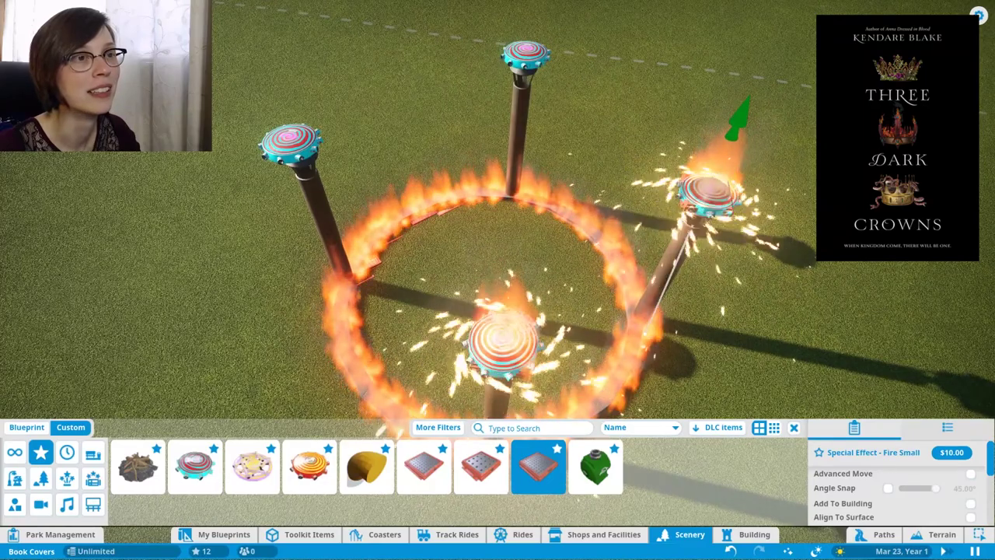
pyautogui.press('w')
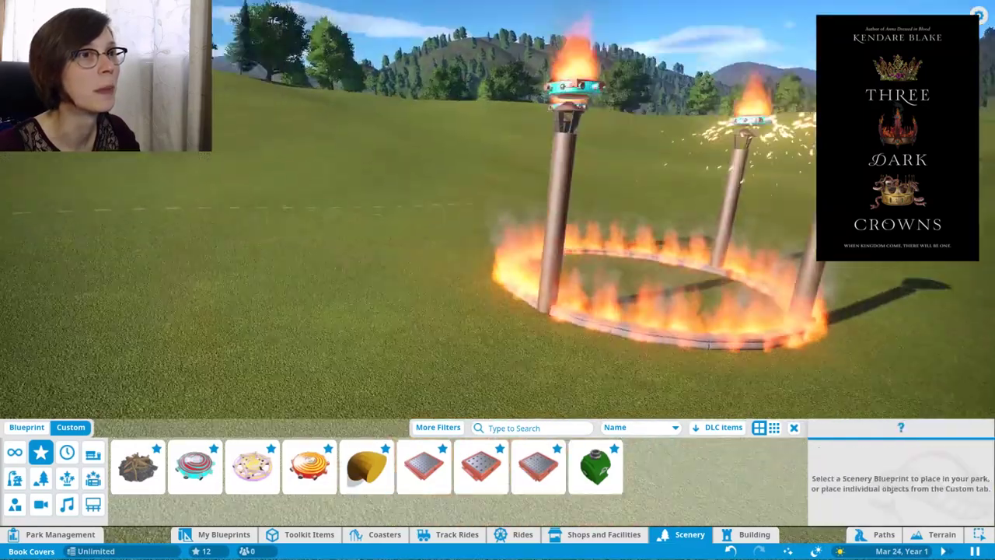
# Set the park lighting to 10:00 PM and examine the burning crown from several sides.
pyautogui.moveTo(661, 459); pyautogui.dragTo(797, 525)
pyautogui.click(816, 551)
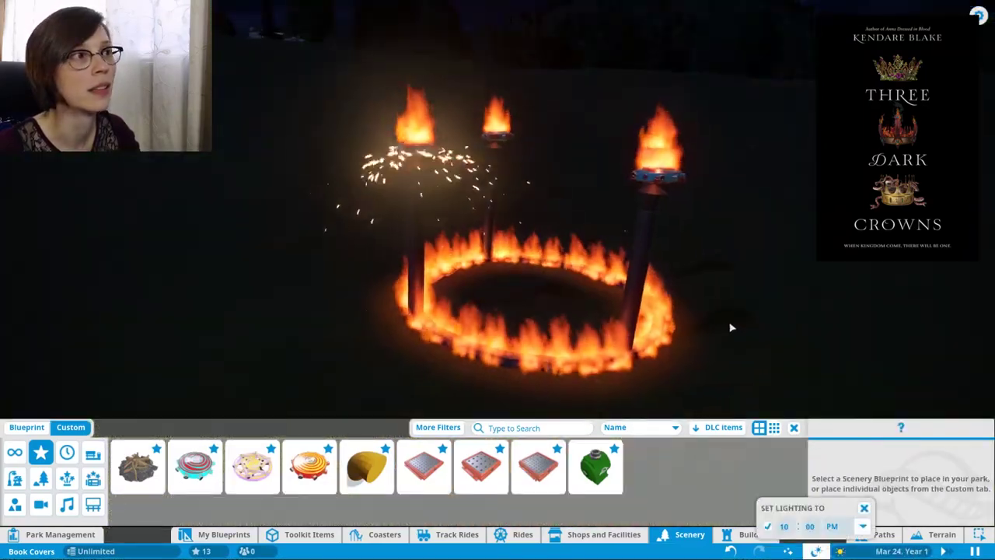
pyautogui.press('a')
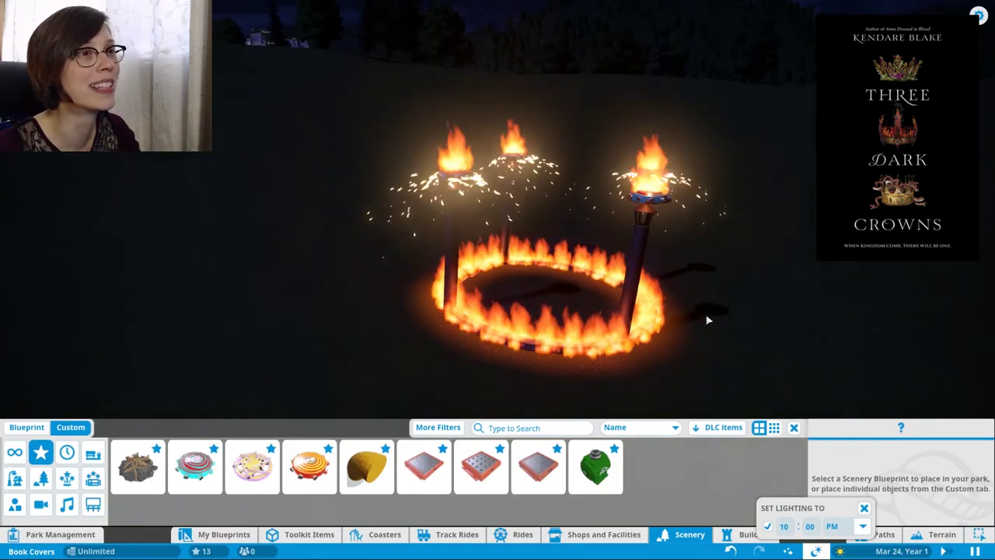
pyautogui.moveTo(709, 319)
pyautogui.mouseDown()
pyautogui.moveTo(778, 320)
pyautogui.moveTo(817, 338)
pyautogui.moveTo(914, 303)
pyautogui.moveTo(968, 320)
pyautogui.mouseUp()
pyautogui.press('e')
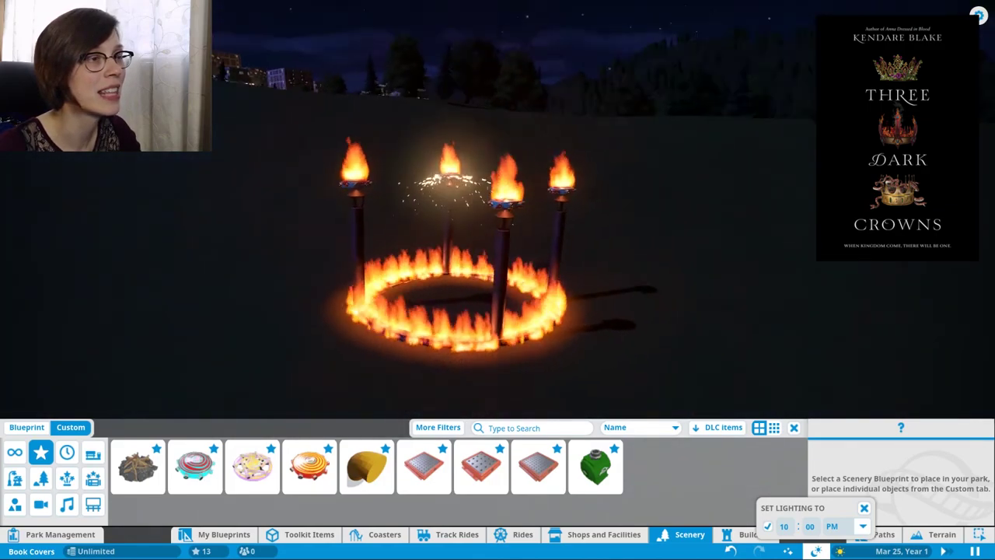
pyautogui.press('e')
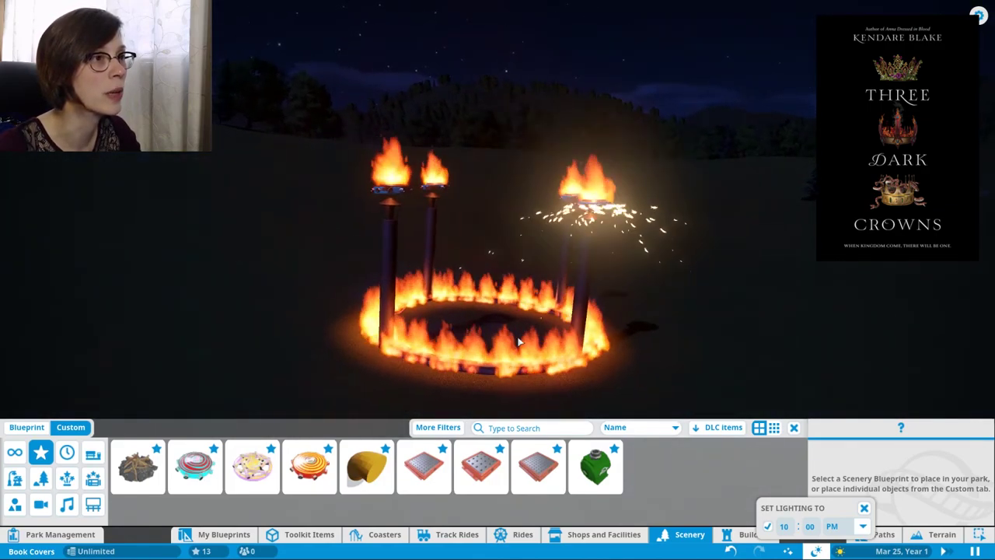
pyautogui.press('e')
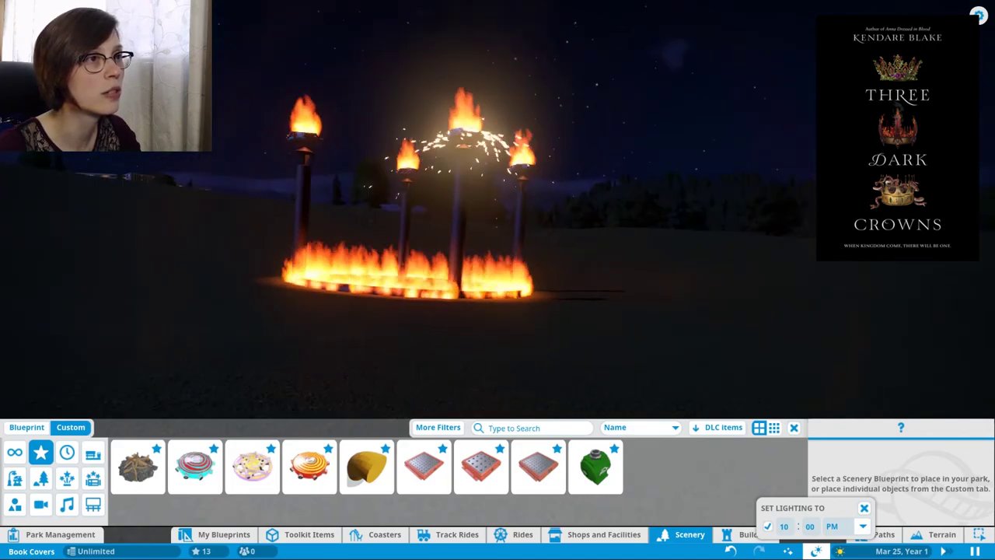
pyautogui.press('e')
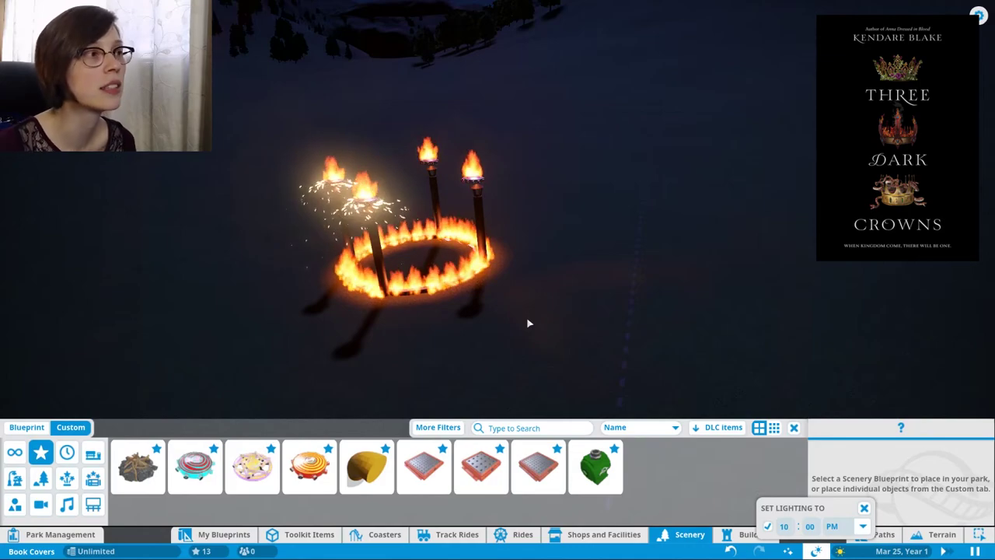
pyautogui.moveTo(526, 320); pyautogui.dragTo(371, 273)
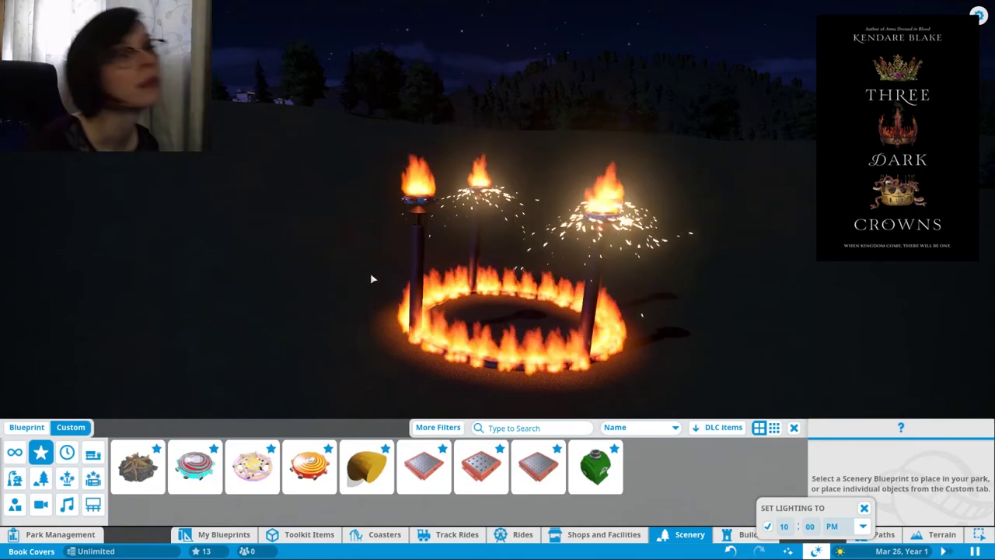
# Set the park lighting to 10:00 AM.
pyautogui.click(863, 527)
pyautogui.click(835, 545)
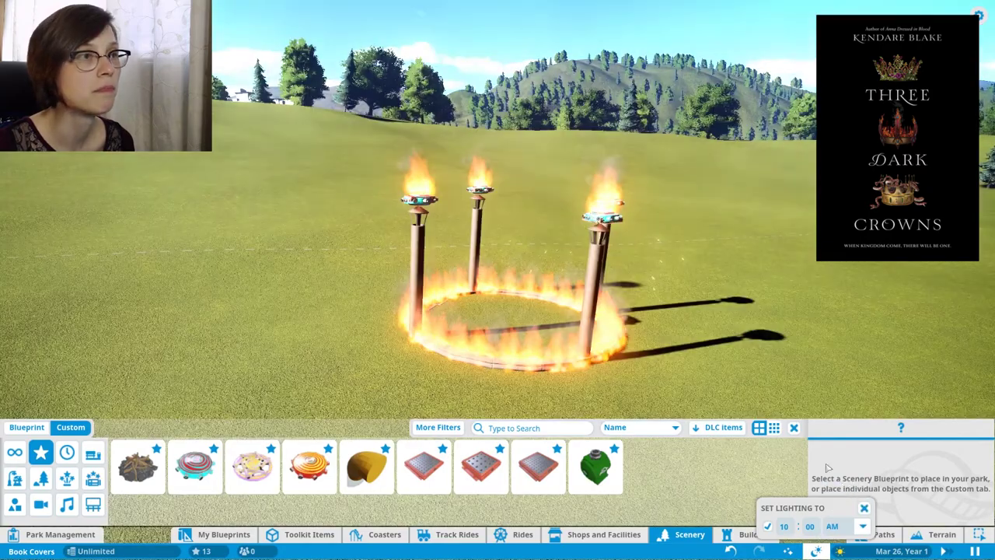
pyautogui.scroll(5, 729, 354)
pyautogui.scroll(-3, 729, 354)
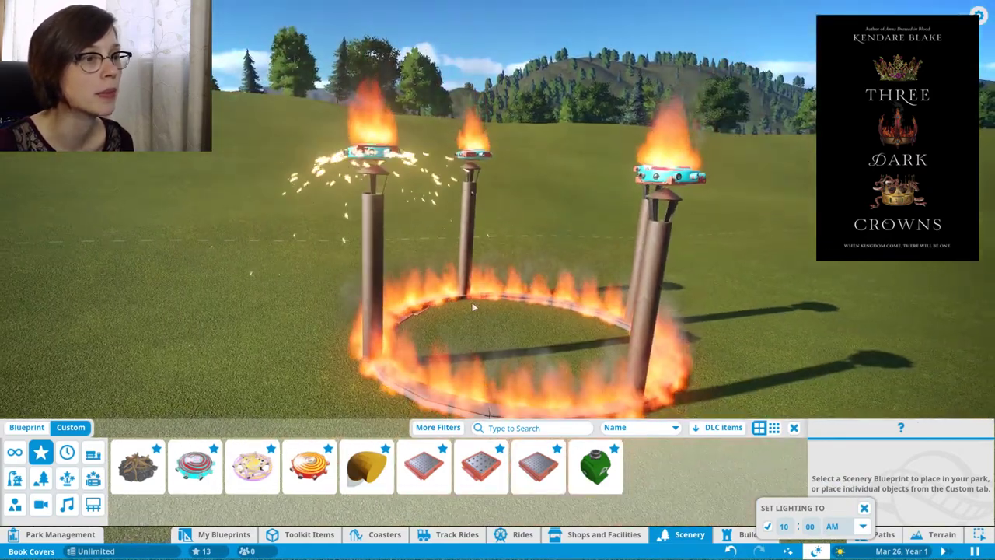
# Attach purple Half Oblate Spheroid 2 - Small shapes upright as gems on the outer sides of the chimneys.
pyautogui.scroll(2, 730, 354)
pyautogui.press('a')
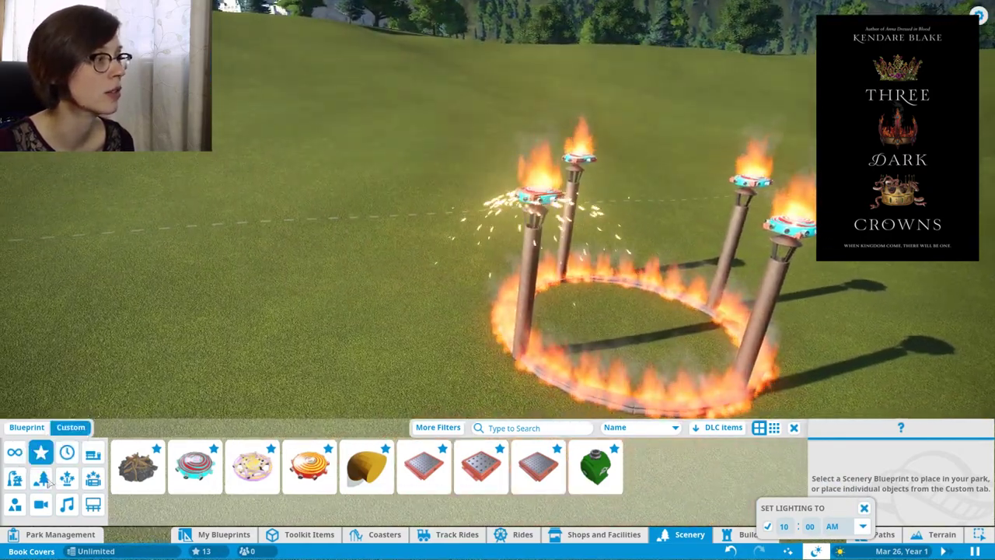
pyautogui.click(15, 505)
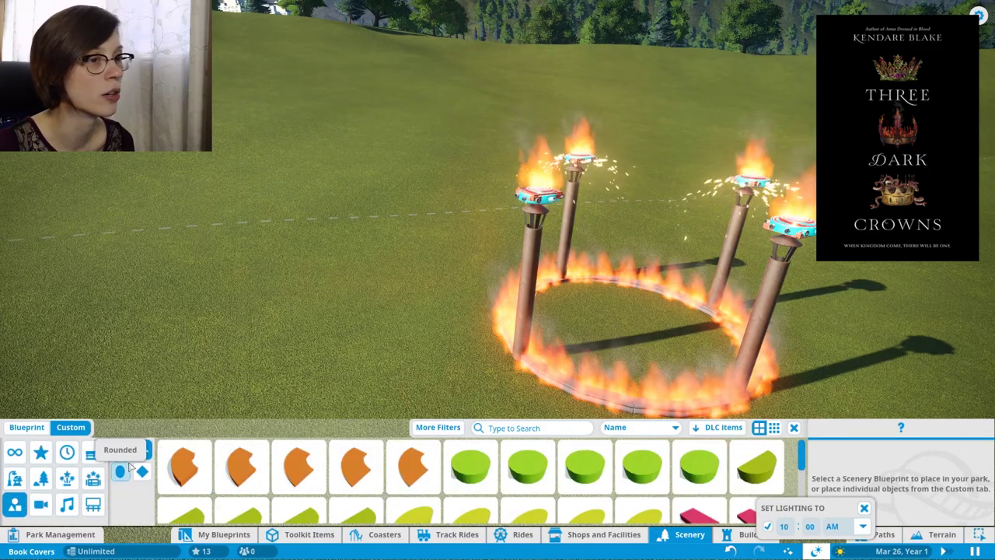
pyautogui.click(123, 471)
pyautogui.click(470, 475)
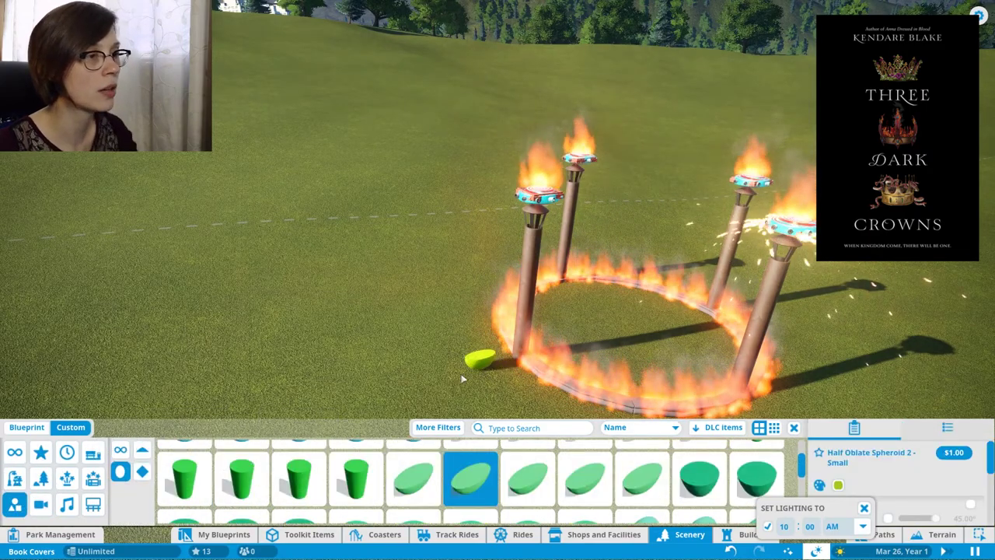
pyautogui.click(838, 484)
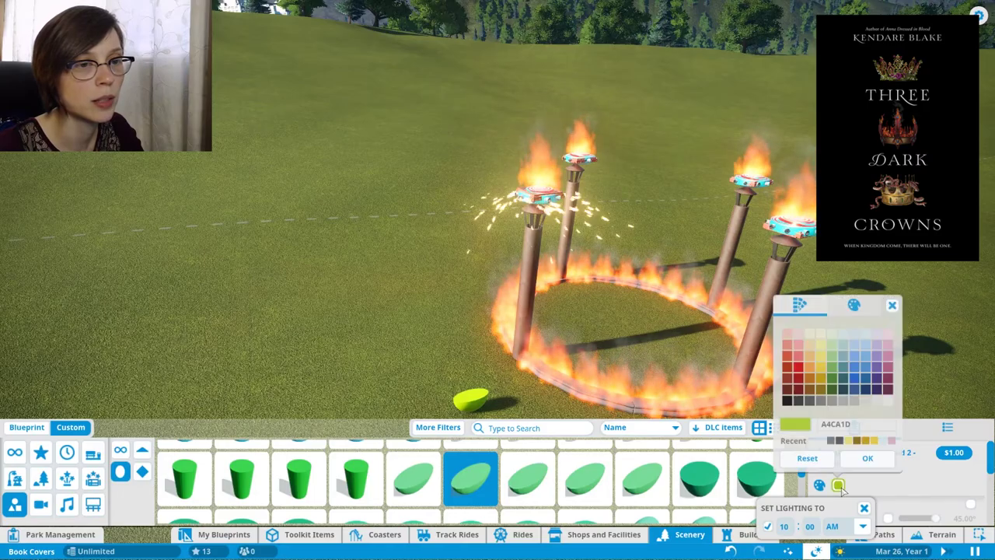
pyautogui.click(883, 355)
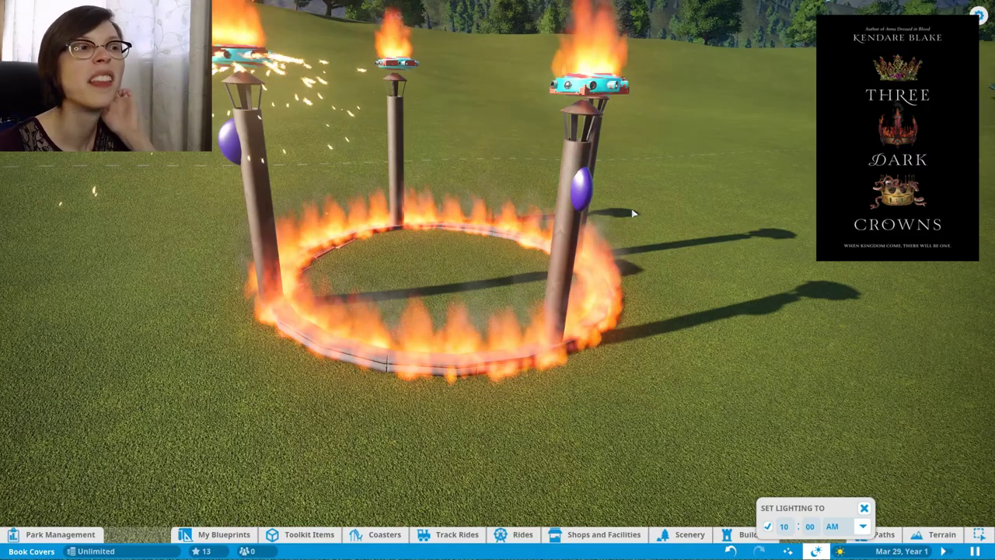
# Examine the finished crown with its purple gems from several angles, including under night lighting.
pyautogui.moveTo(634, 214); pyautogui.dragTo(444, 252)
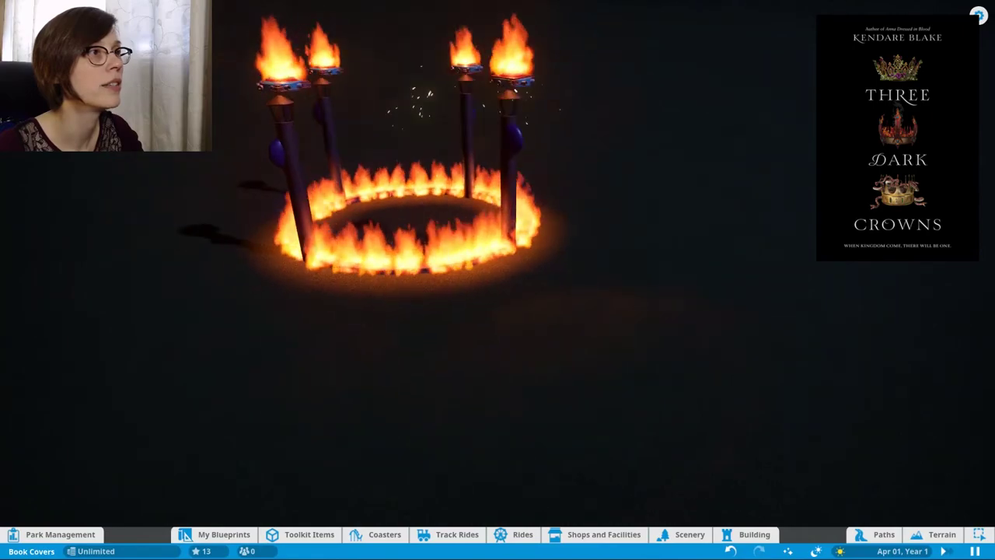
pyautogui.moveTo(497, 156); pyautogui.dragTo(618, 218)
pyautogui.scroll(-3, 618, 218)
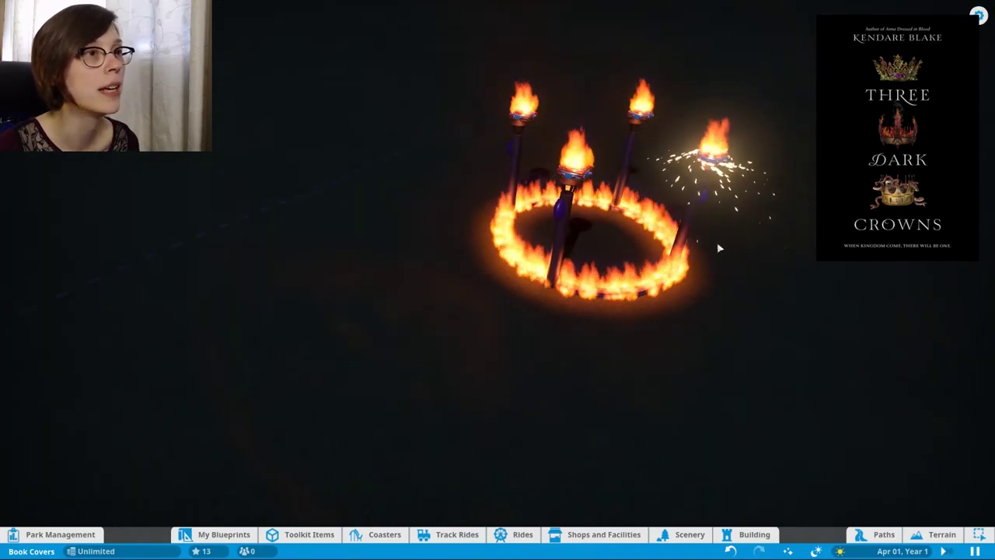
pyautogui.moveTo(717, 242); pyautogui.dragTo(497, 183)
pyautogui.scroll(3, 714, 269)
pyautogui.moveTo(630, 238); pyautogui.dragTo(628, 258)
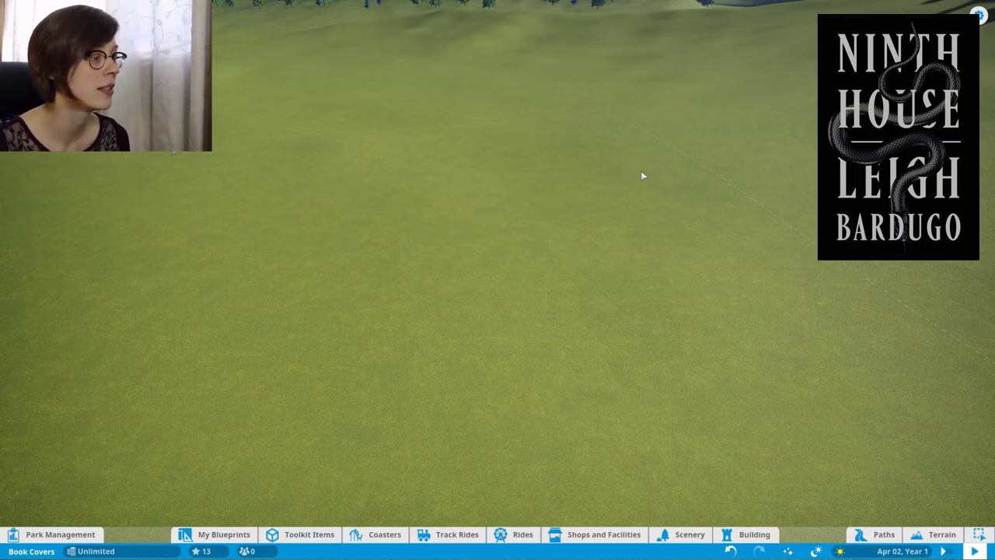
pyautogui.scroll(5, 642, 173)
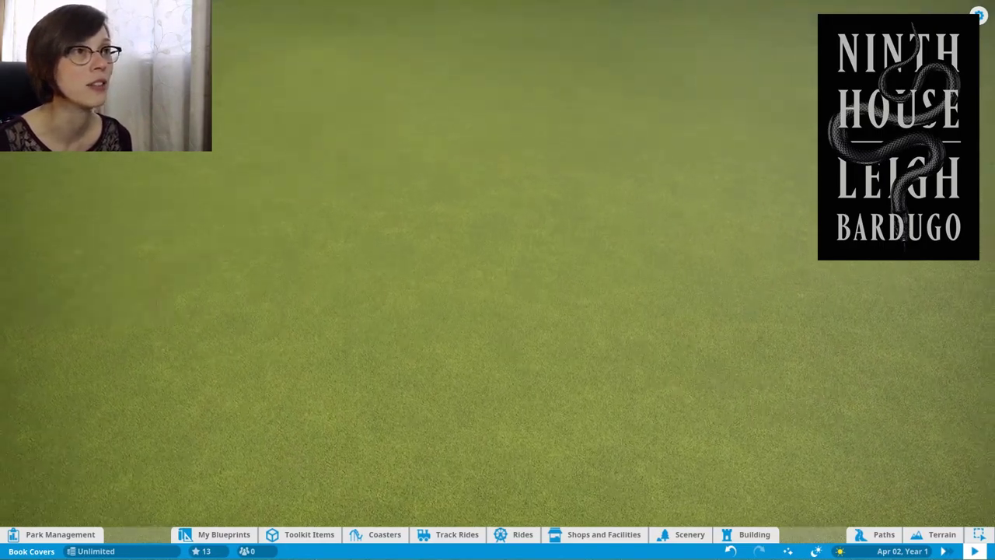
pyautogui.scroll(-3, 655, 189)
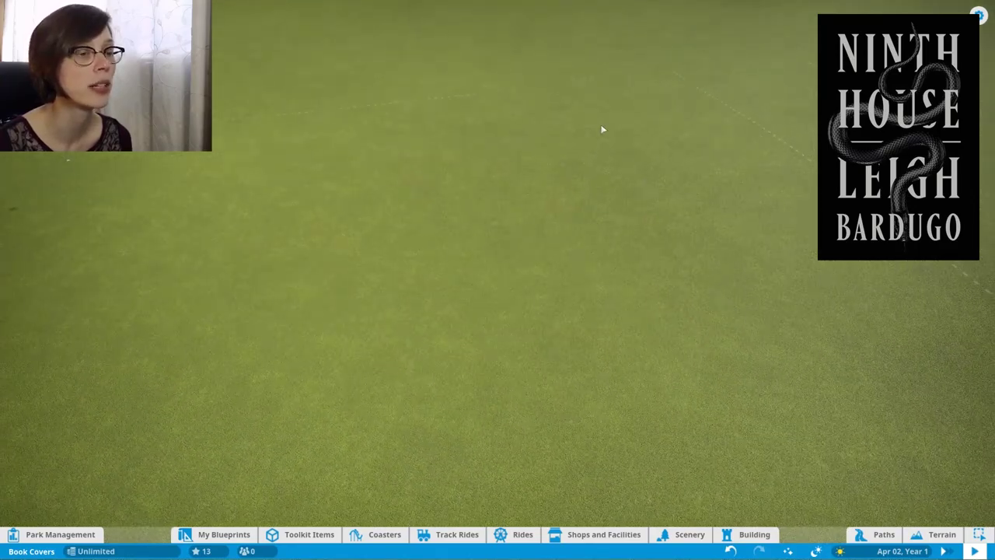
pyautogui.scroll(-3, 608, 148)
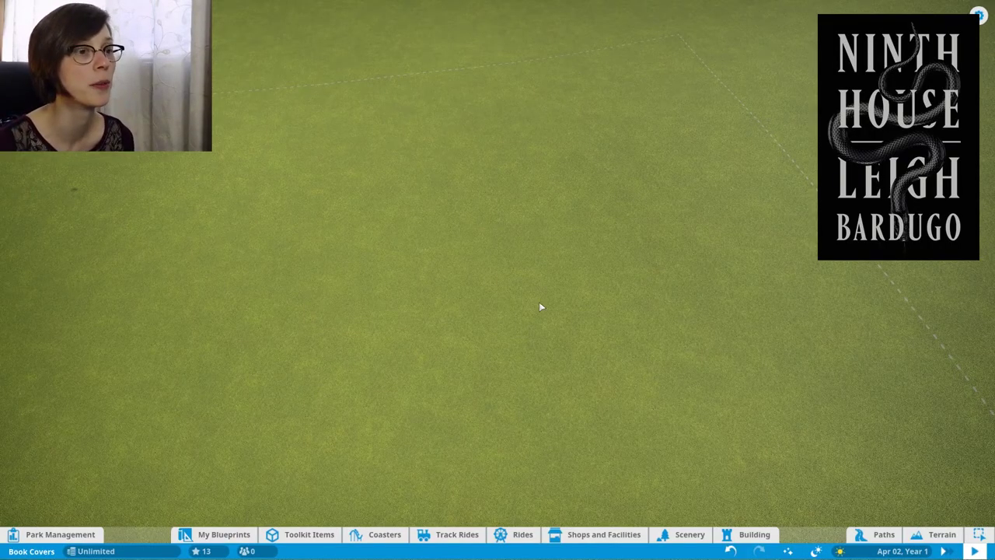
pyautogui.moveTo(381, 257); pyautogui.dragTo(432, 272)
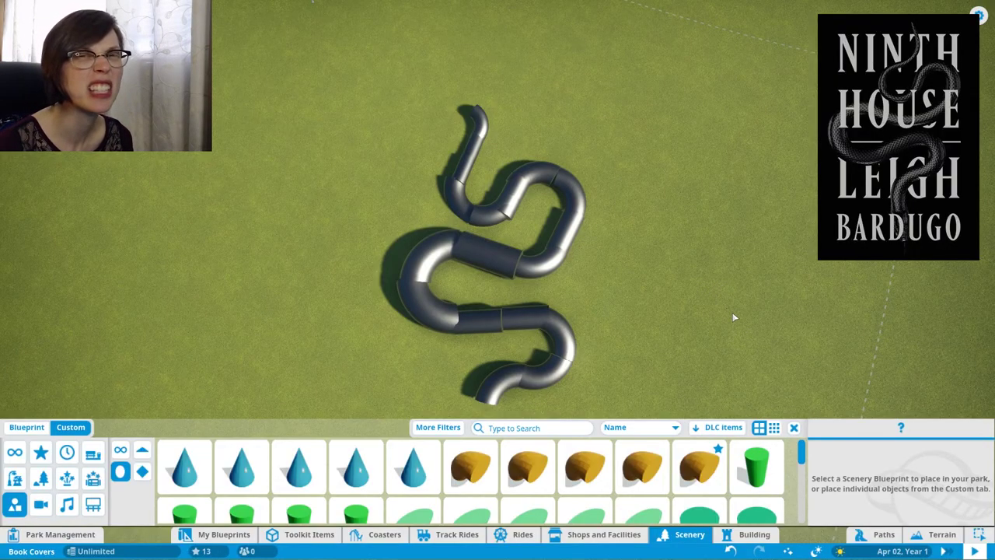
pyautogui.moveTo(516, 375); pyautogui.dragTo(563, 278)
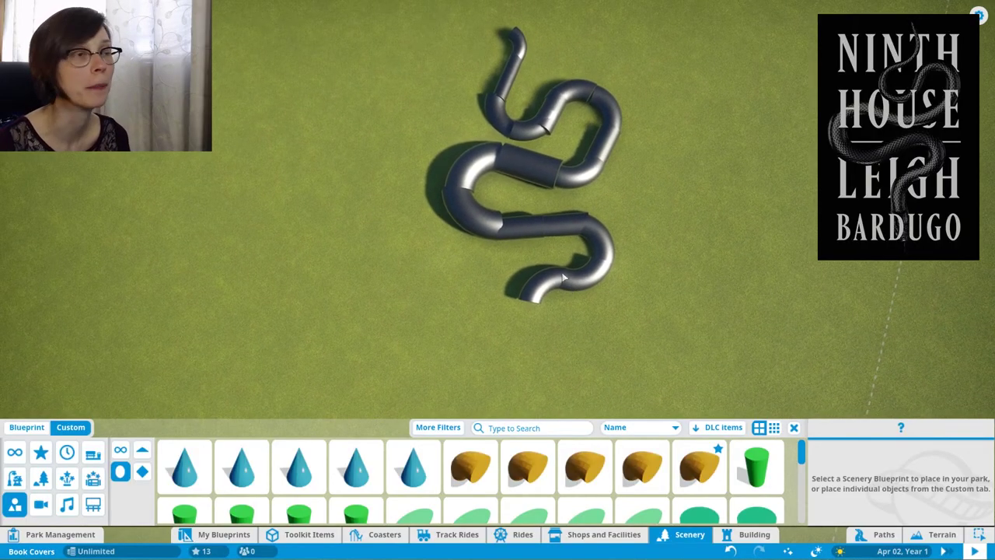
pyautogui.scroll(5, 585, 284)
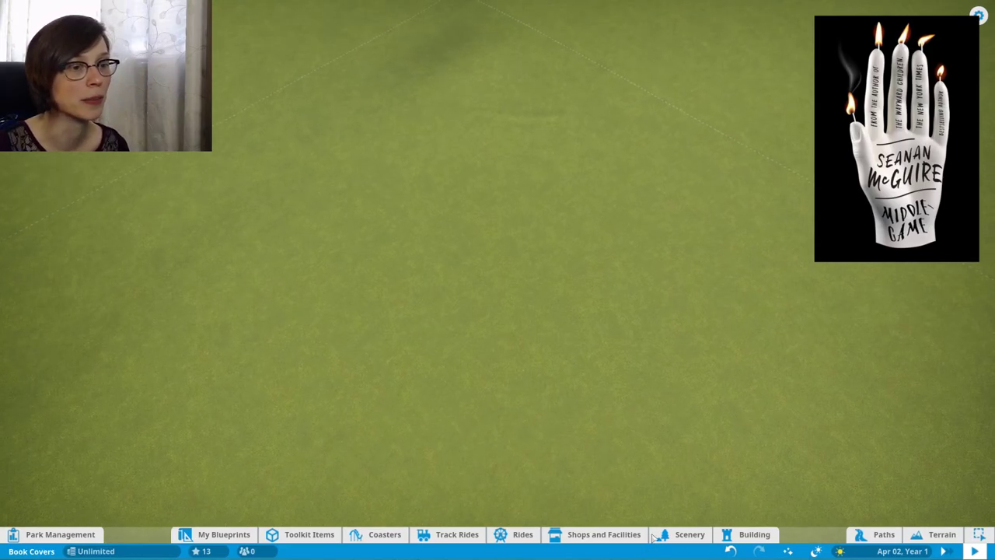
pyautogui.click(684, 534)
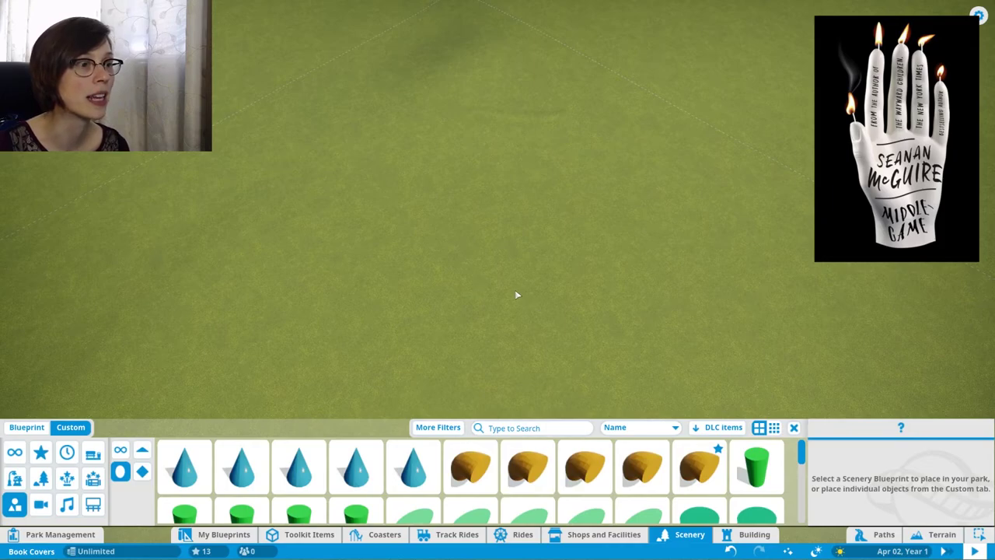
pyautogui.press('w')
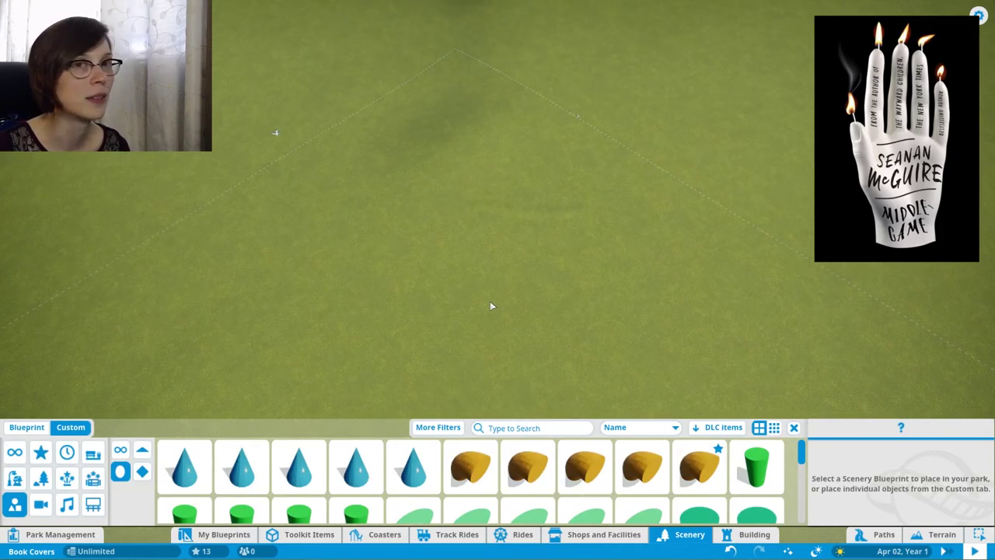
pyautogui.moveTo(496, 302); pyautogui.dragTo(519, 389)
pyautogui.scroll(-3, 591, 474)
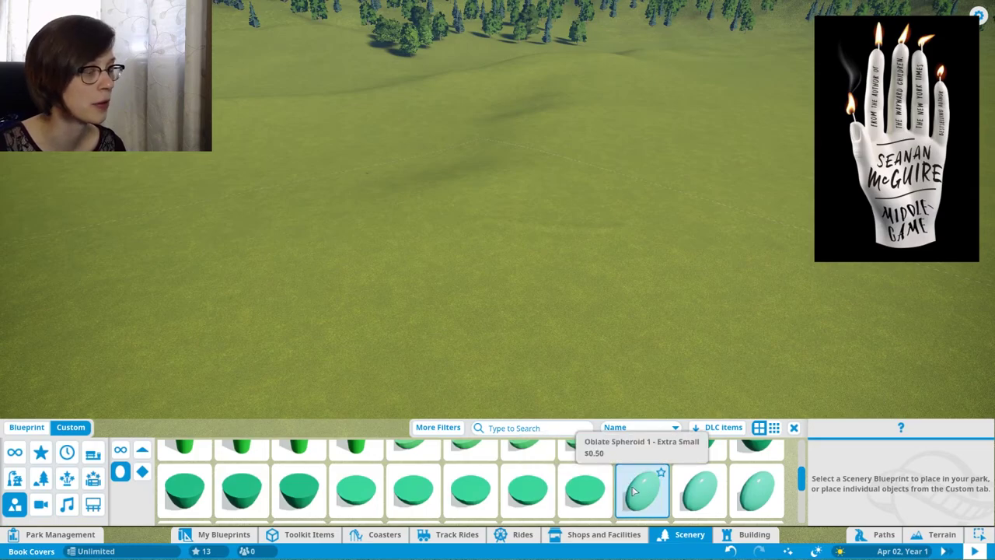
pyautogui.scroll(-4, 536, 482)
pyautogui.click(700, 466)
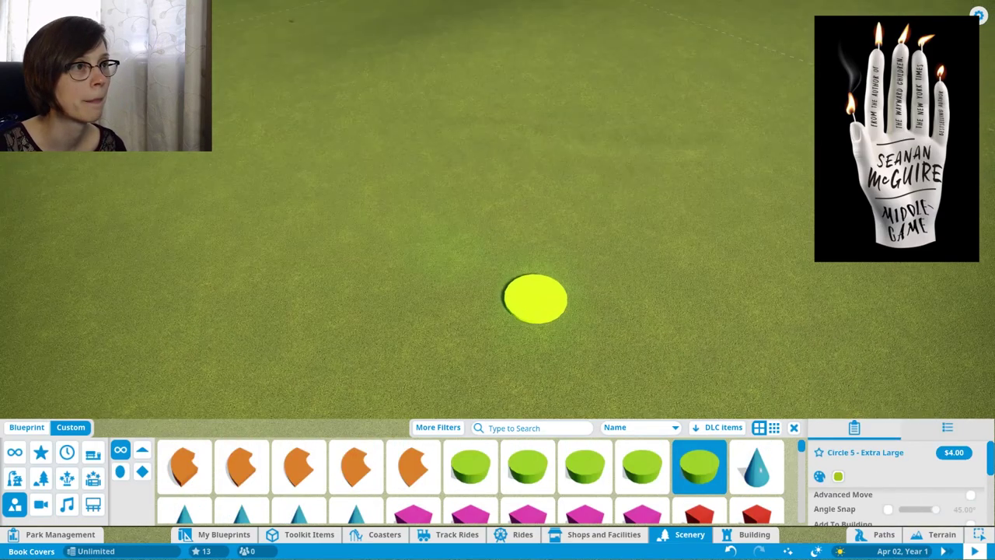
pyautogui.scroll(-5, 557, 295)
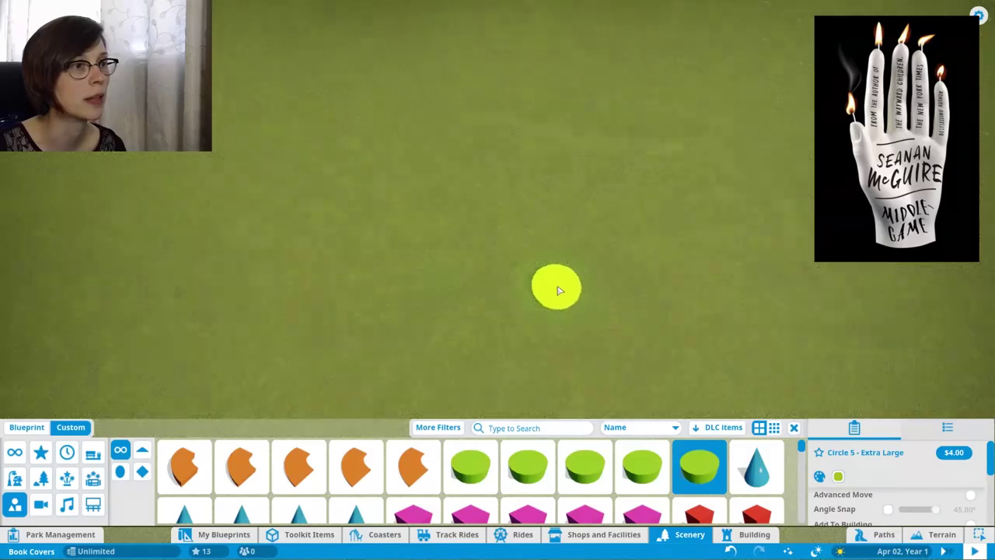
pyautogui.scroll(2, 558, 290)
pyautogui.moveTo(552, 278); pyautogui.dragTo(551, 209)
pyautogui.scroll(4, 545, 284)
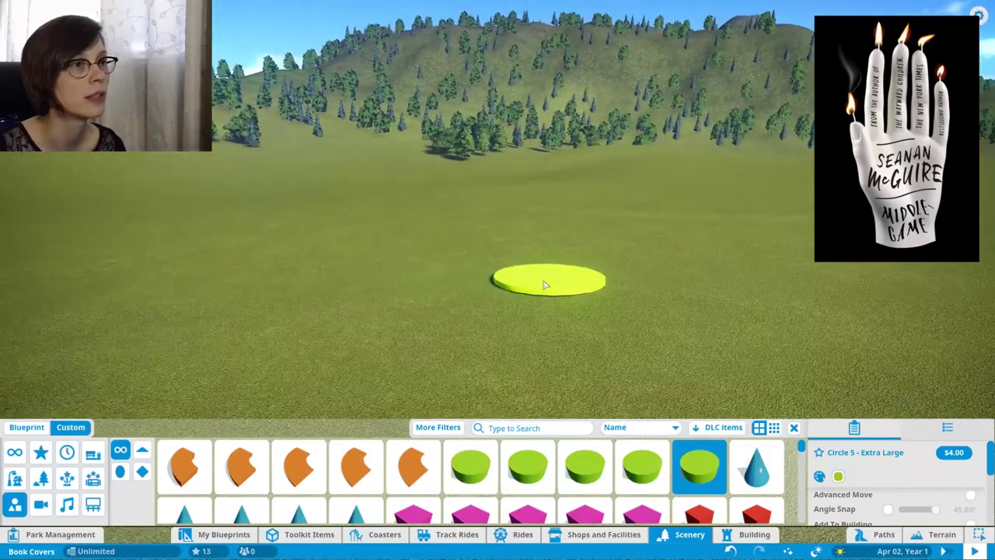
pyautogui.moveTo(545, 282); pyautogui.dragTo(545, 342)
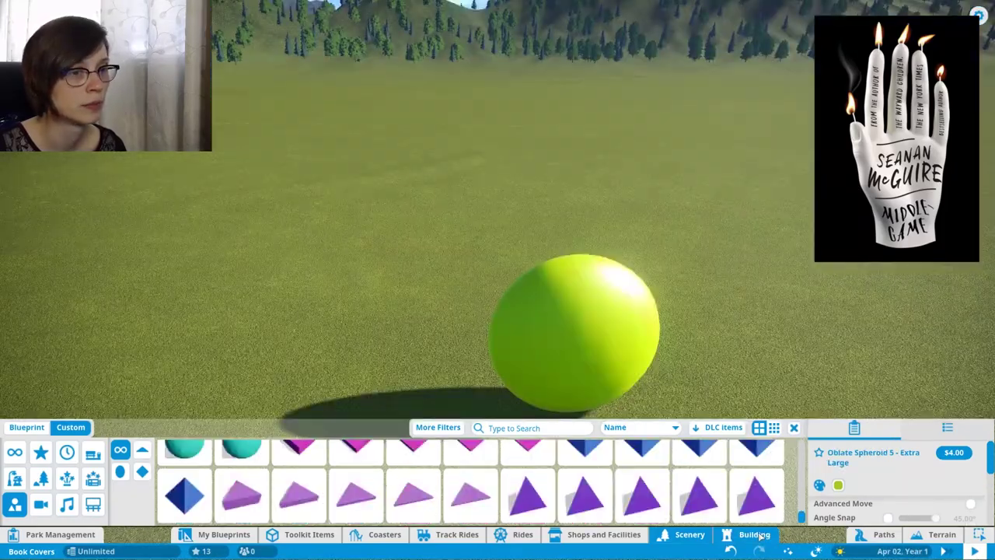
pyautogui.press('Escape')
pyautogui.click(652, 367)
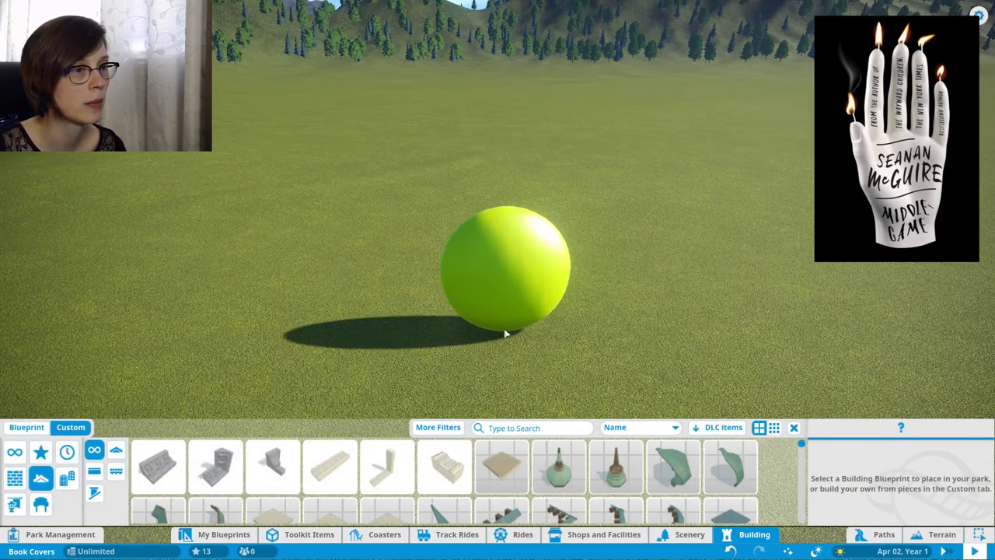
pyautogui.press('Delete')
# Look through the wall, door and window, and roof building pieces, previewing the Castle Roof Flat - Quarter Circle.
pyautogui.click(18, 478)
pyautogui.scroll(-1, 249, 473)
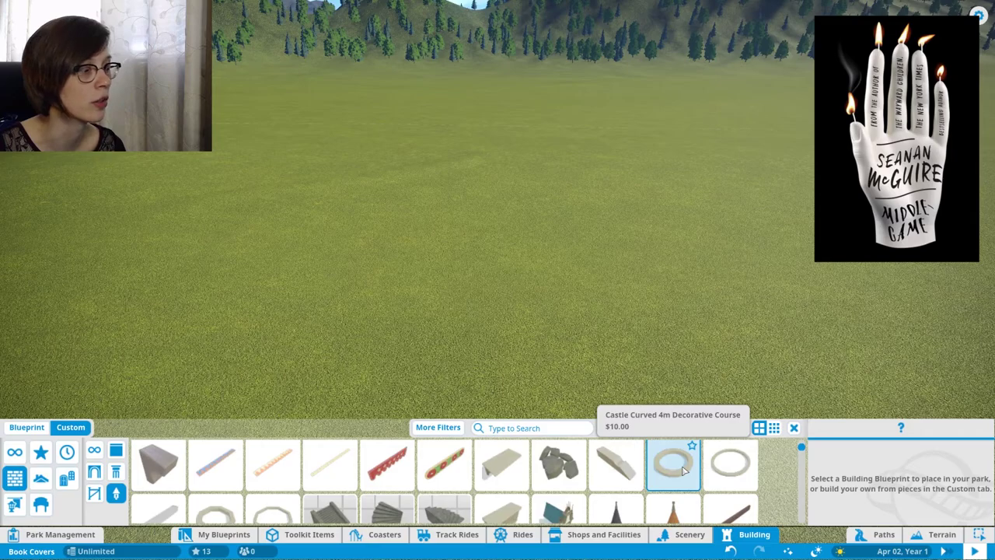
pyautogui.scroll(-1, 505, 472)
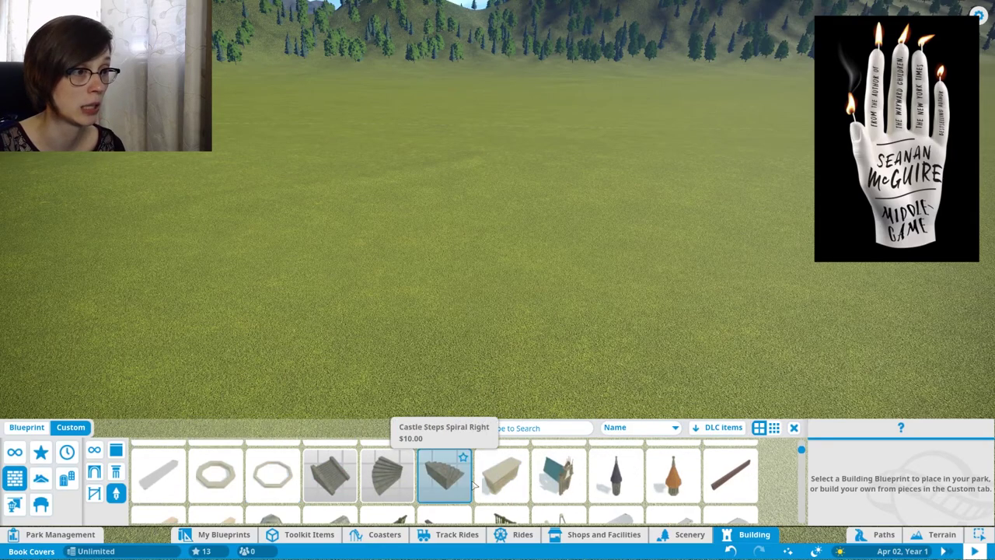
pyautogui.scroll(-1, 435, 474)
pyautogui.click(67, 478)
pyautogui.scroll(-4, 264, 466)
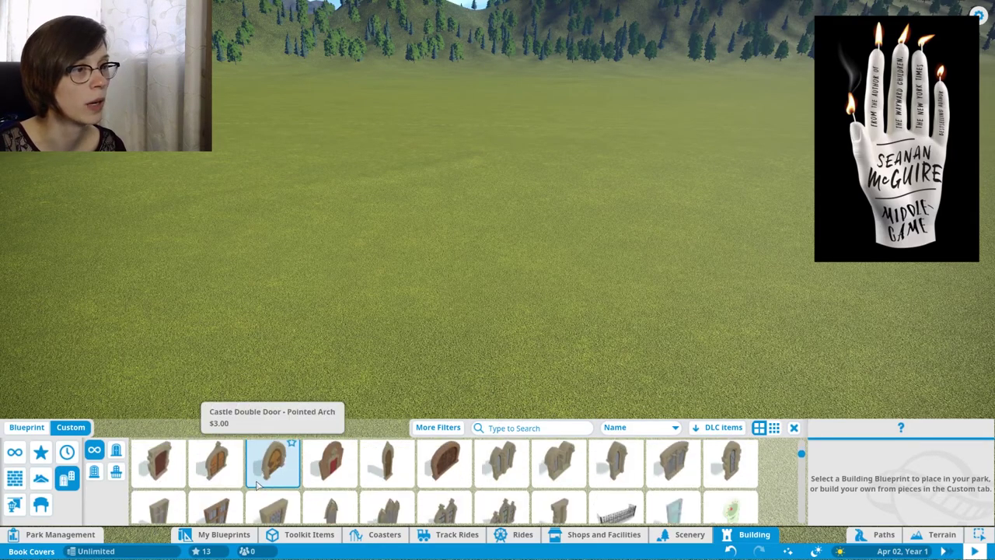
pyautogui.click(40, 479)
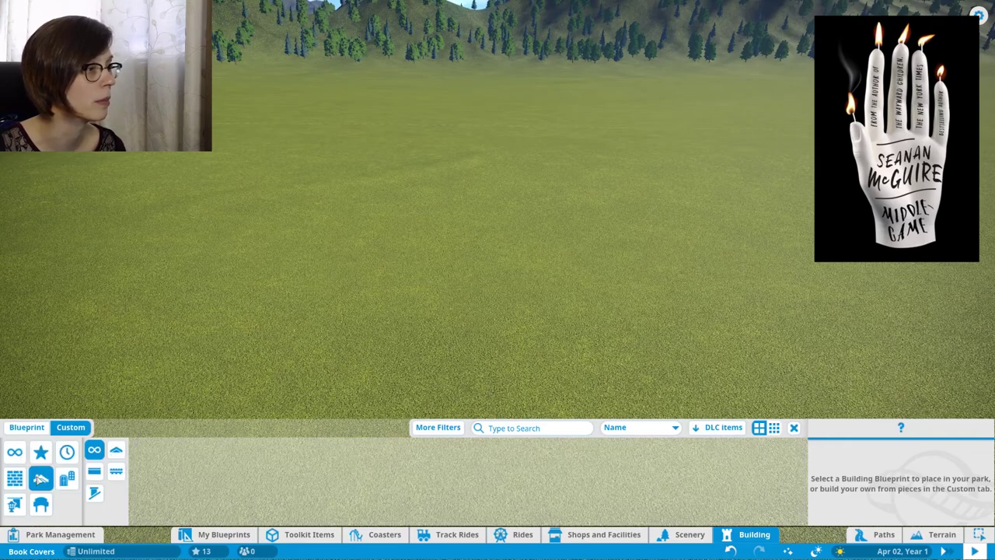
pyautogui.scroll(-1, 315, 495)
pyautogui.click(317, 491)
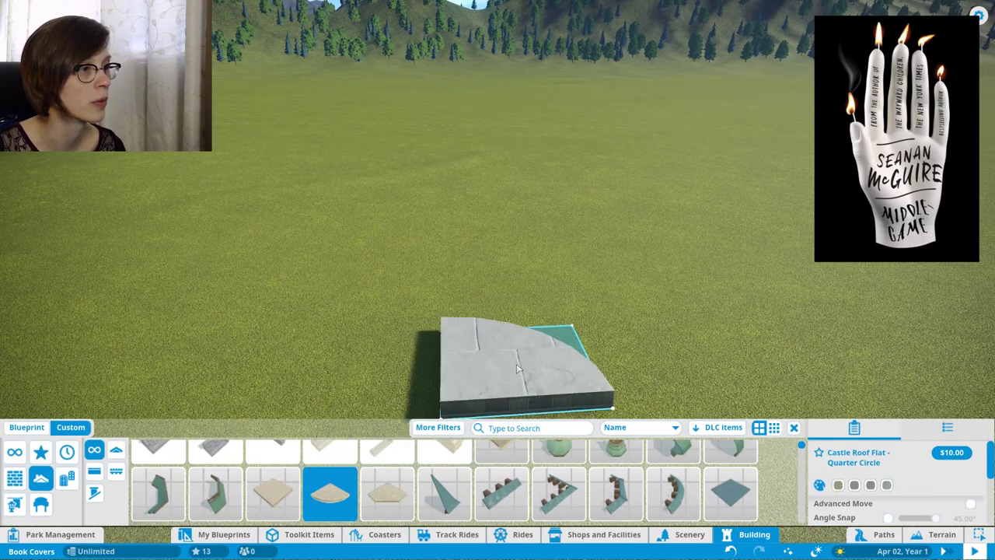
pyautogui.scroll(-6, 560, 474)
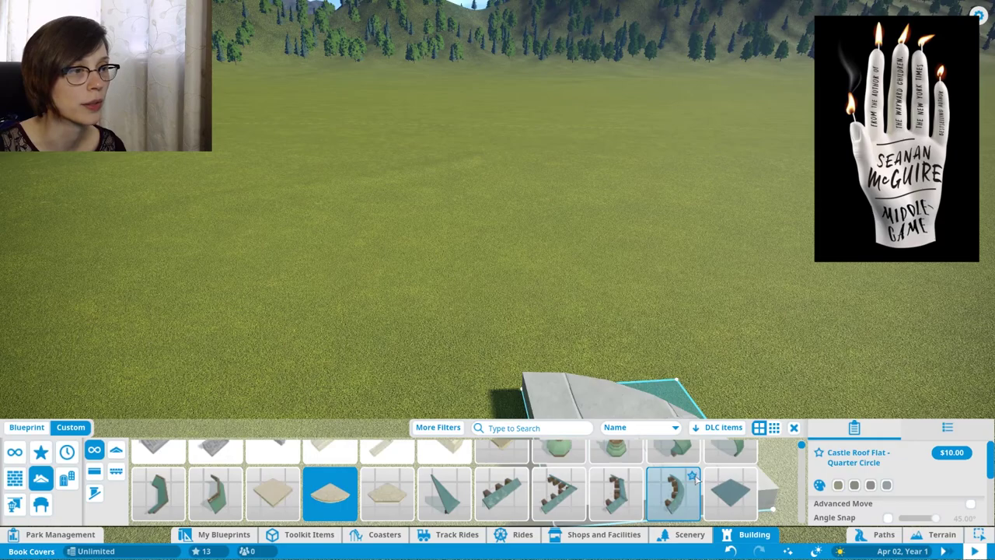
pyautogui.scroll(-2, 497, 481)
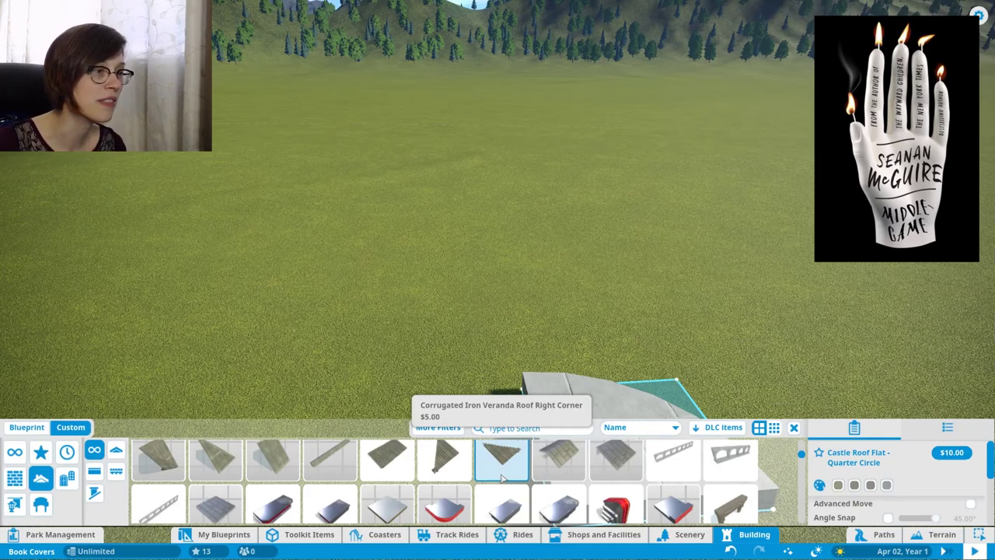
pyautogui.scroll(-4, 502, 478)
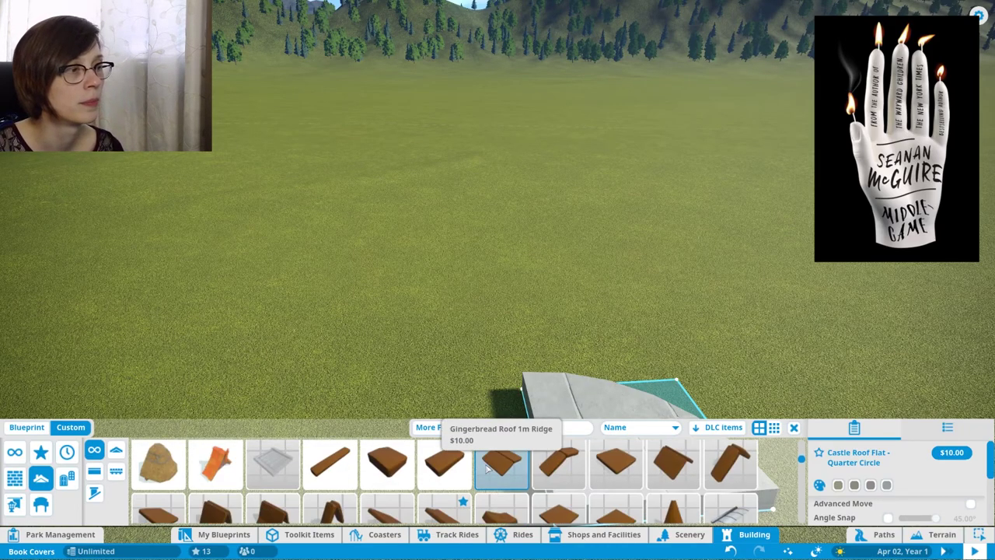
pyautogui.scroll(-2, 486, 469)
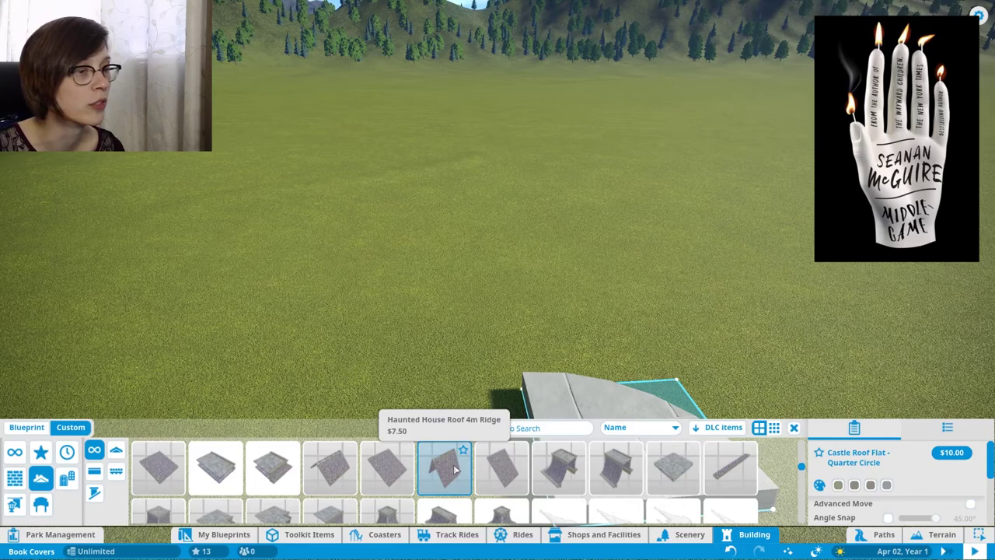
pyautogui.scroll(-5, 454, 469)
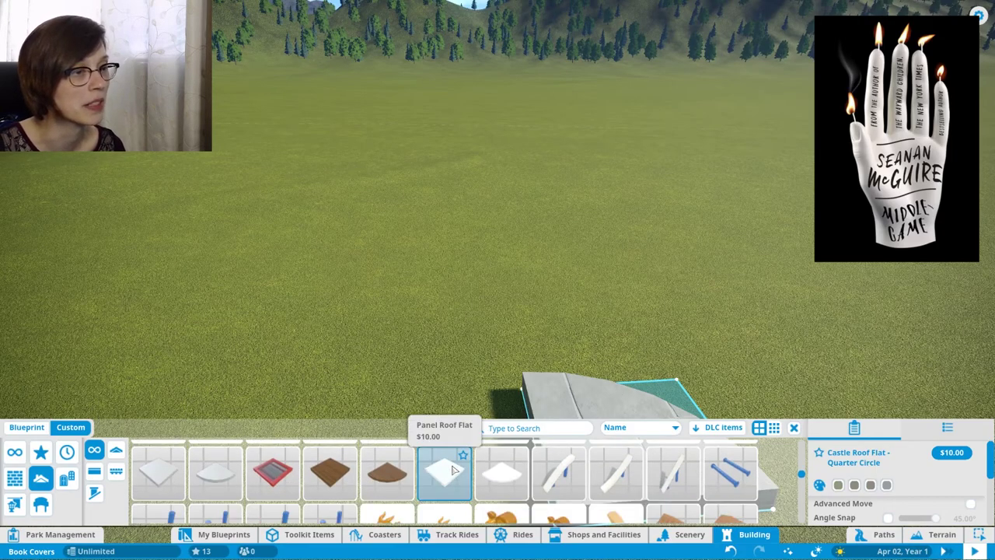
pyautogui.scroll(-4, 455, 470)
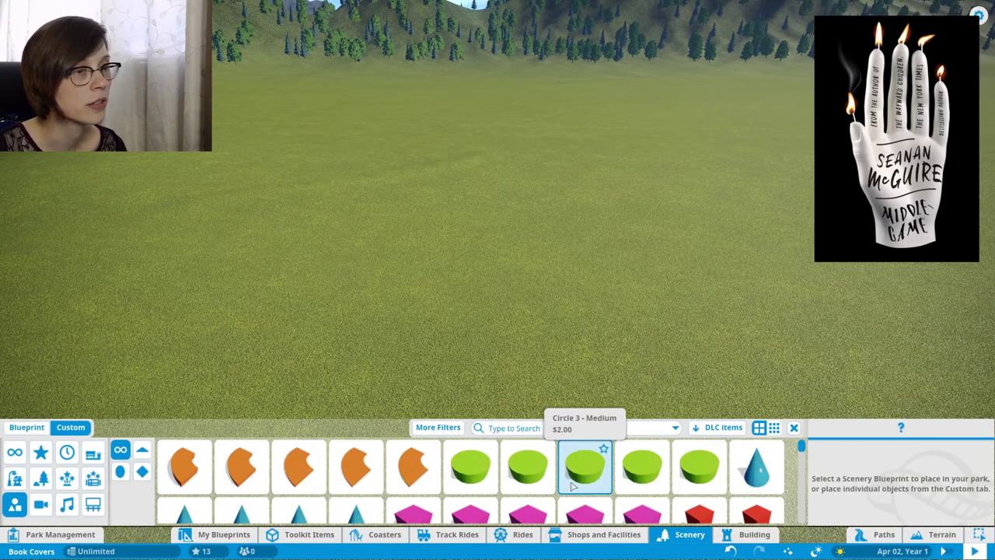
# Place a white Circle 5 - Extra Large shape flat on the empty grass.
pyautogui.click(699, 467)
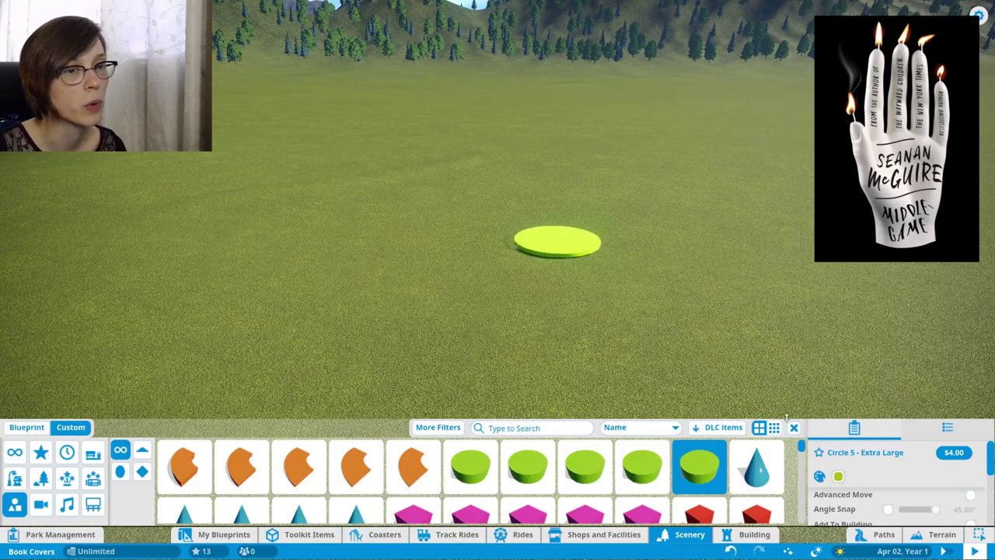
pyautogui.click(839, 477)
pyautogui.click(887, 389)
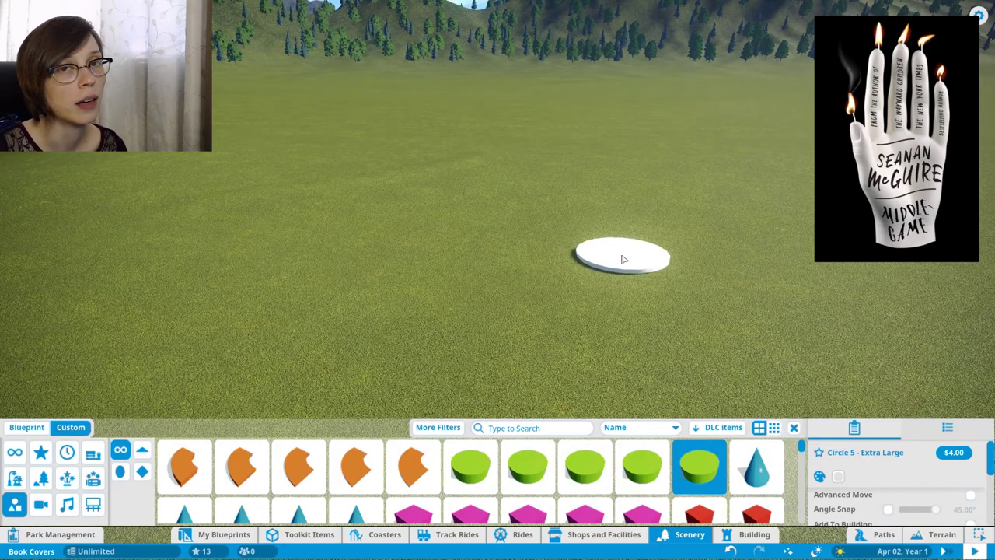
pyautogui.moveTo(625, 255); pyautogui.dragTo(621, 249)
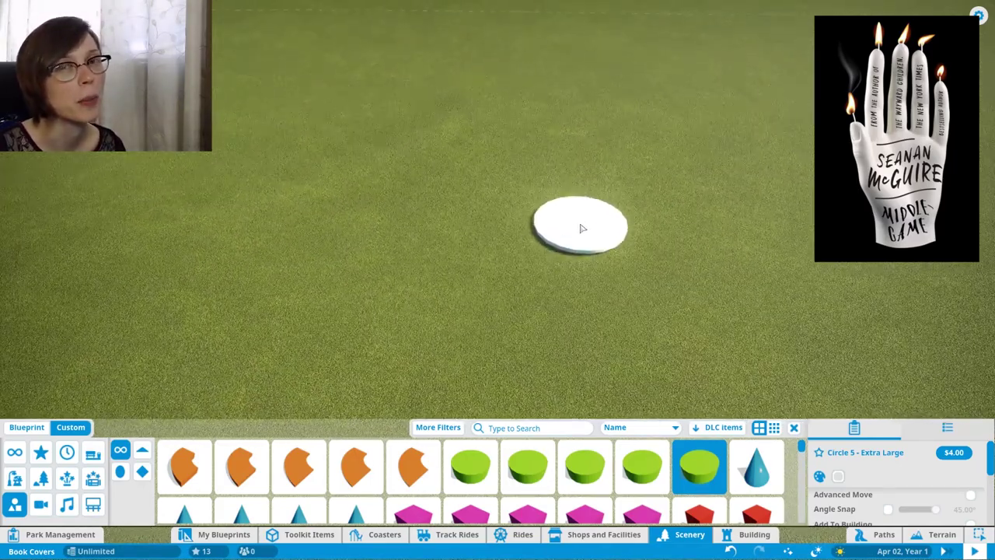
pyautogui.scroll(3, 584, 255)
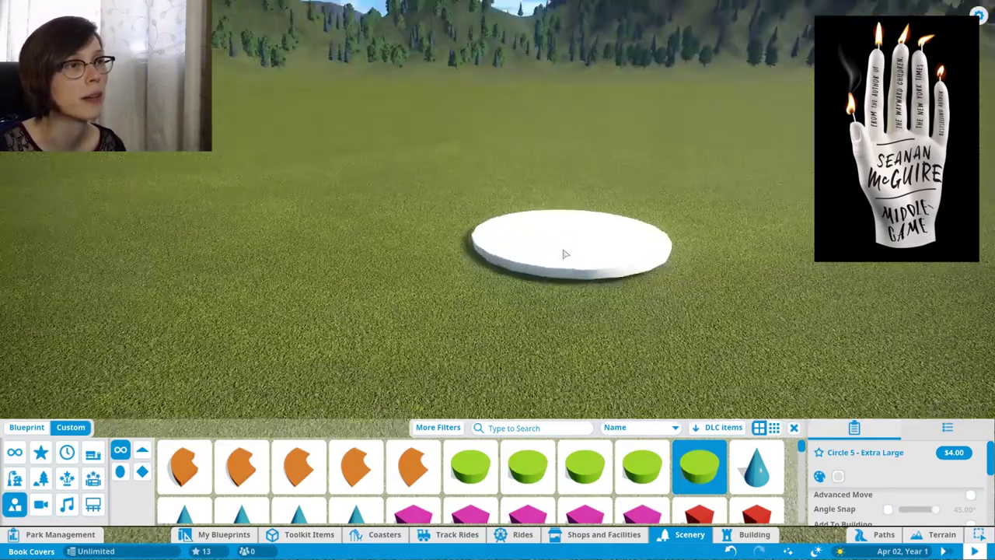
pyautogui.click(569, 254)
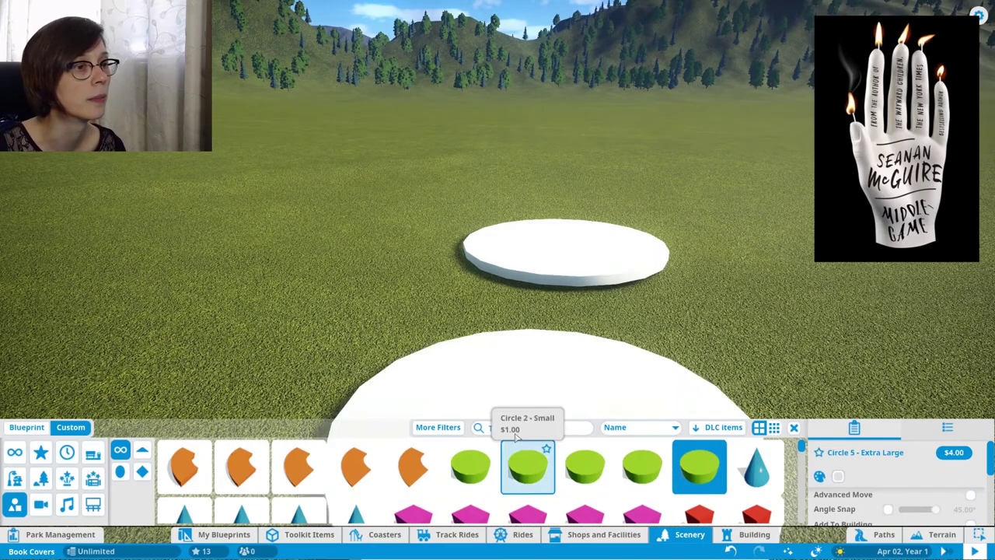
pyautogui.click(470, 457)
pyautogui.rightClick(674, 355)
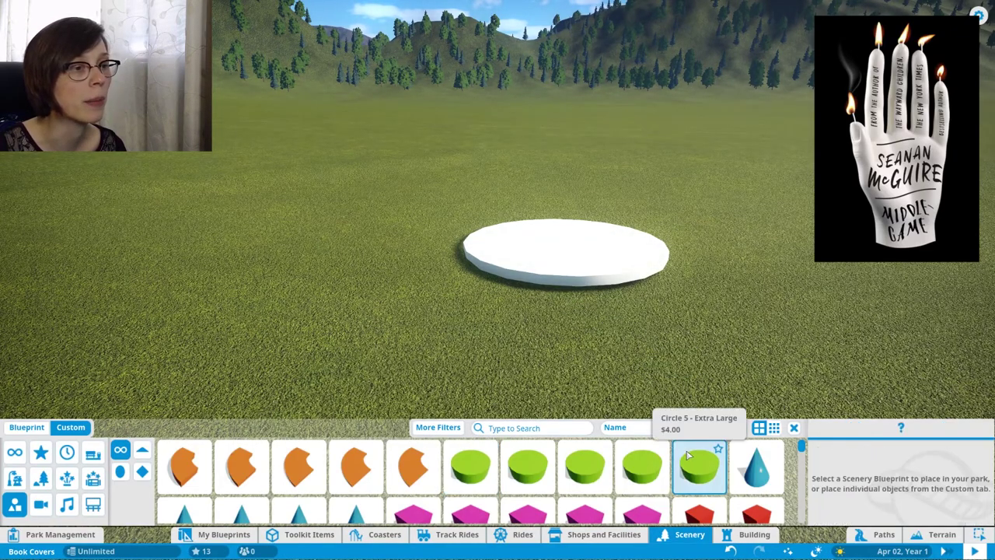
pyautogui.scroll(-1, 473, 484)
pyautogui.scroll(1, 473, 484)
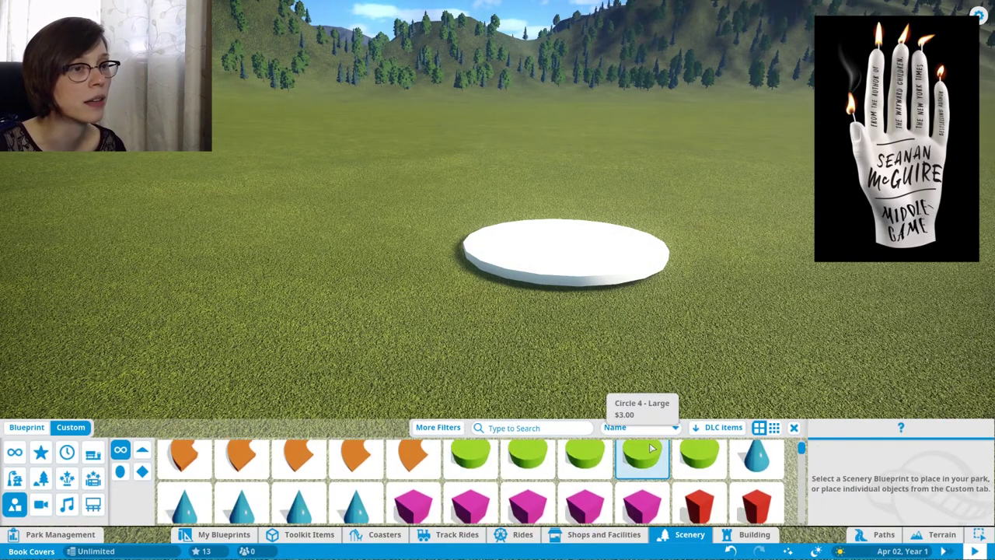
pyautogui.click(699, 456)
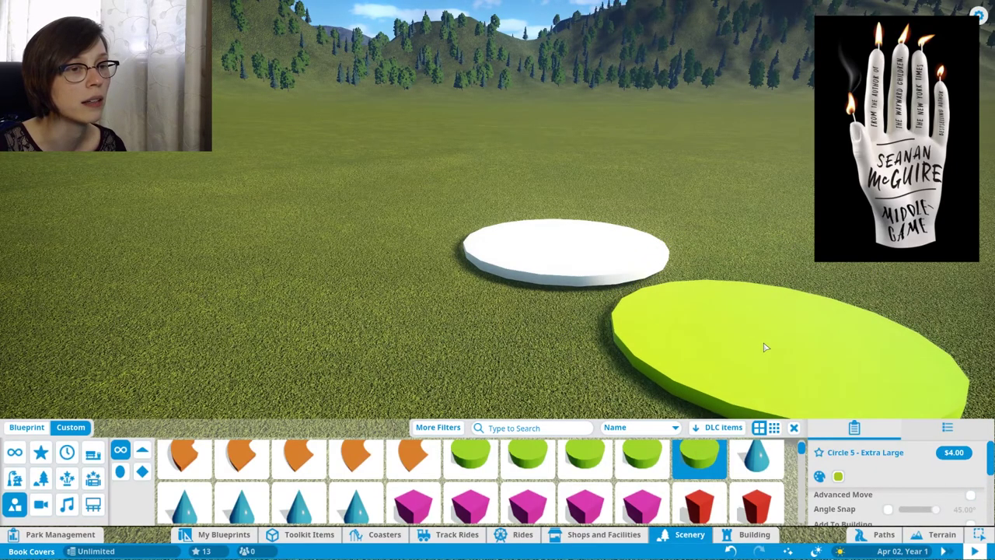
pyautogui.rightClick(764, 347)
# Preview the Cylinder 5 - Extra Large shape beside the white circle and delete the circle from the grass.
pyautogui.scroll(-2, 708, 471)
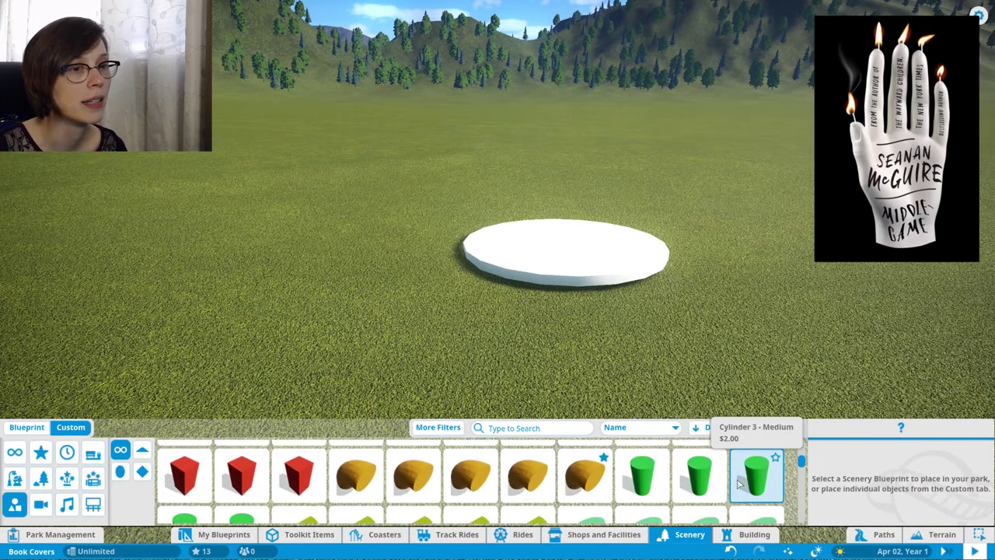
pyautogui.scroll(-1, 698, 484)
pyautogui.click(241, 497)
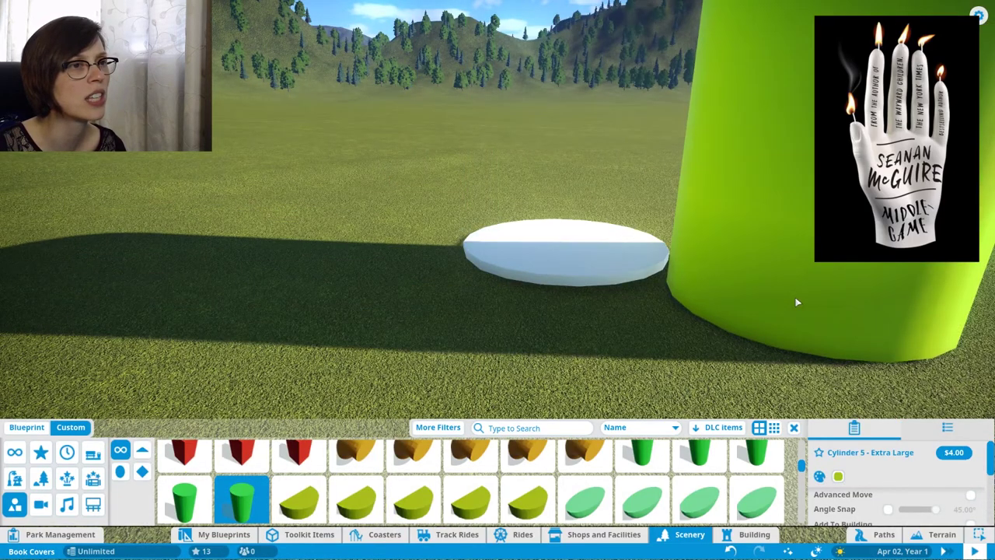
pyautogui.rightClick(591, 247)
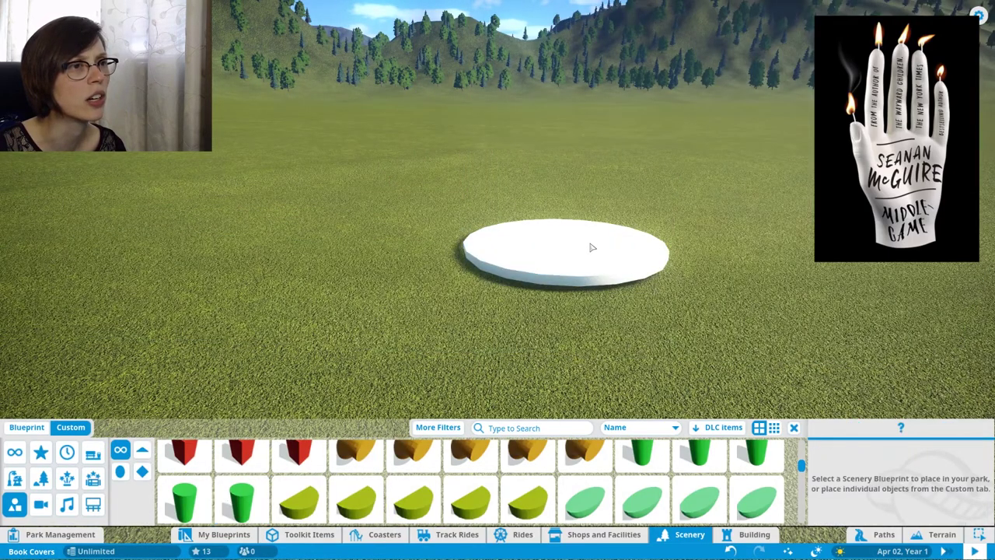
pyautogui.press('Delete')
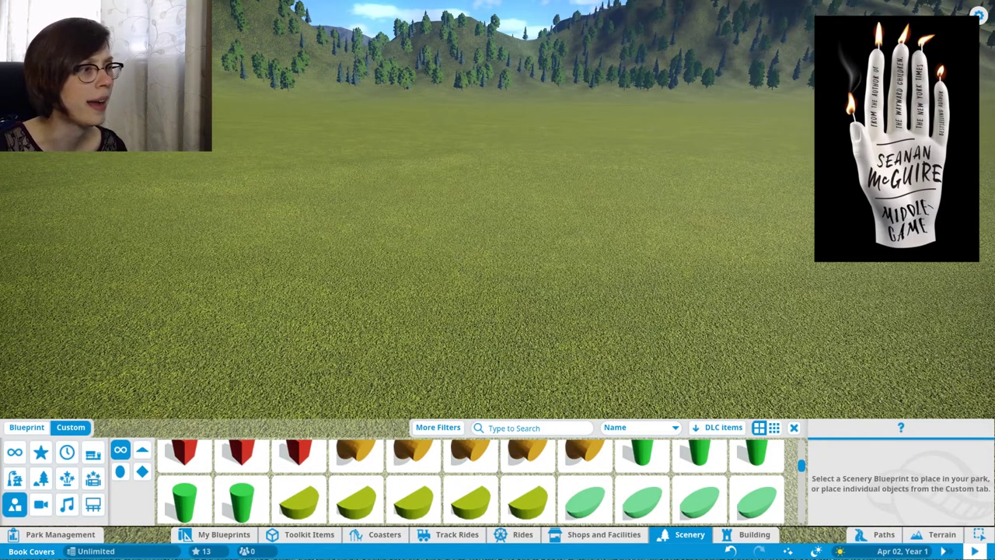
# Place a white Cylinder 5 - Extra Large upright on the empty grass as the palm of the hand.
pyautogui.click(241, 496)
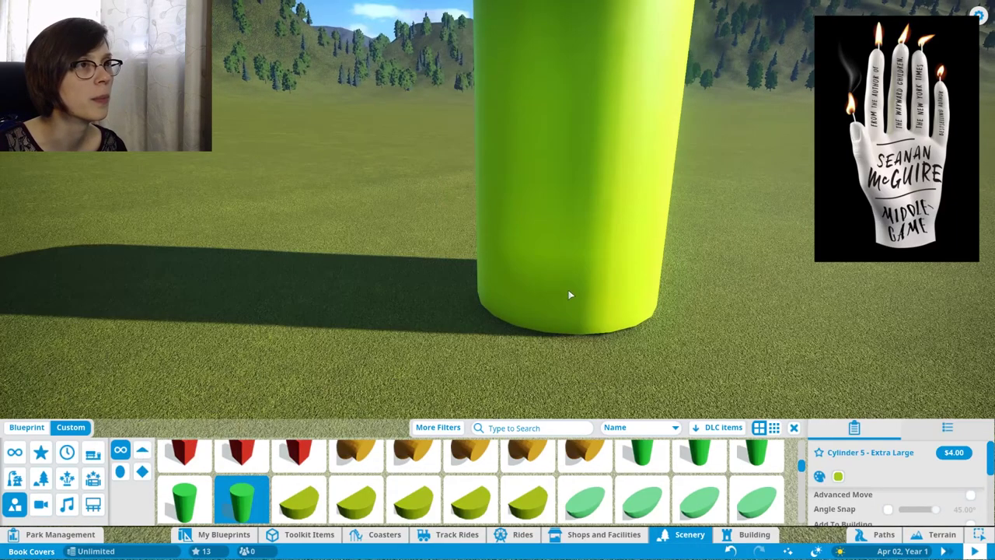
pyautogui.moveTo(553, 297); pyautogui.dragTo(497, 279)
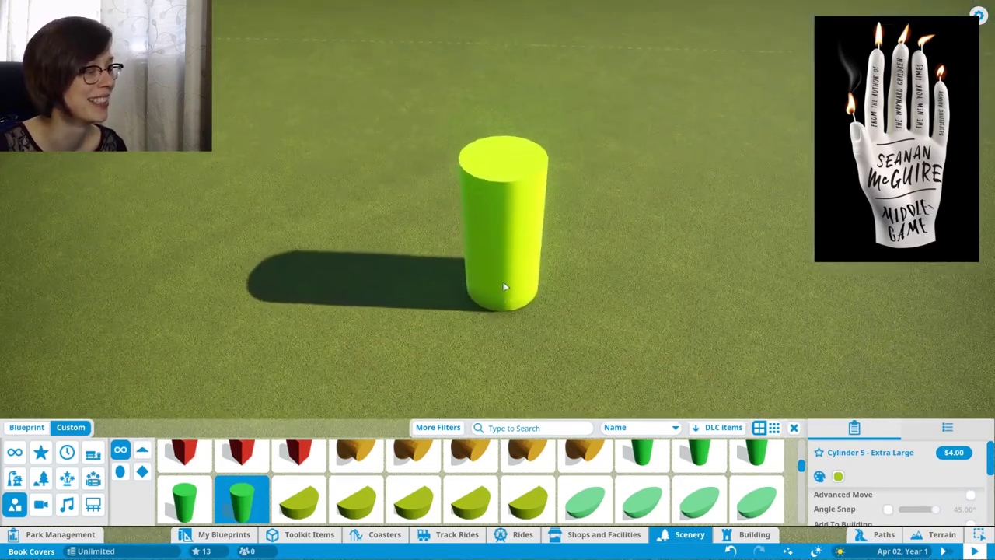
pyautogui.click(838, 476)
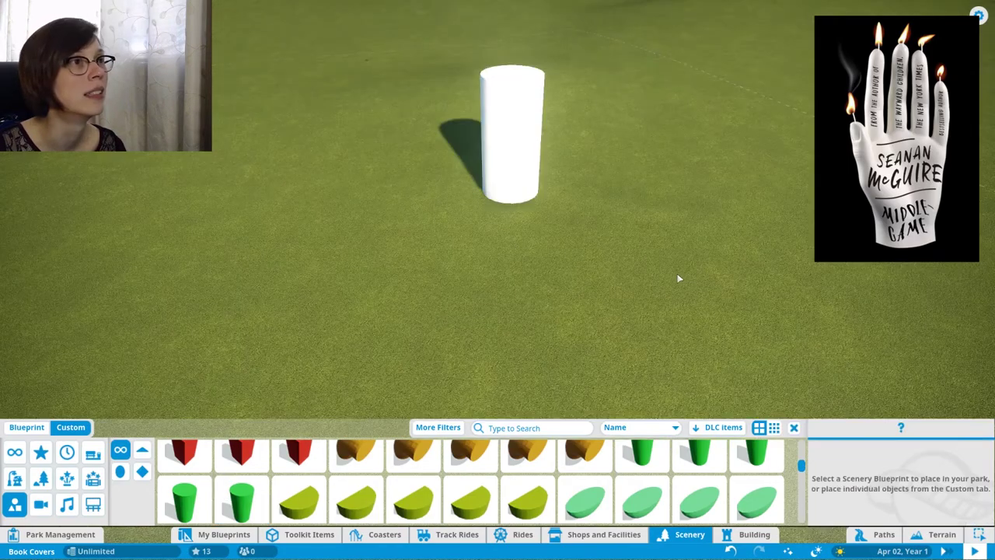
# Place two white Cylinder 3 - Medium shapes upright on top of the palm as fingers.
pyautogui.scroll(4, 664, 261)
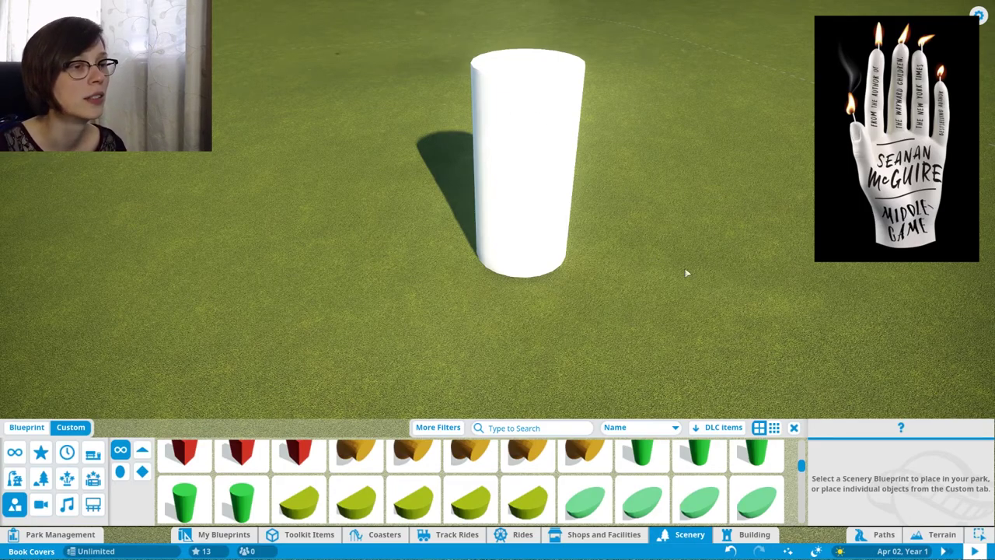
pyautogui.scroll(1, 648, 451)
pyautogui.click(757, 474)
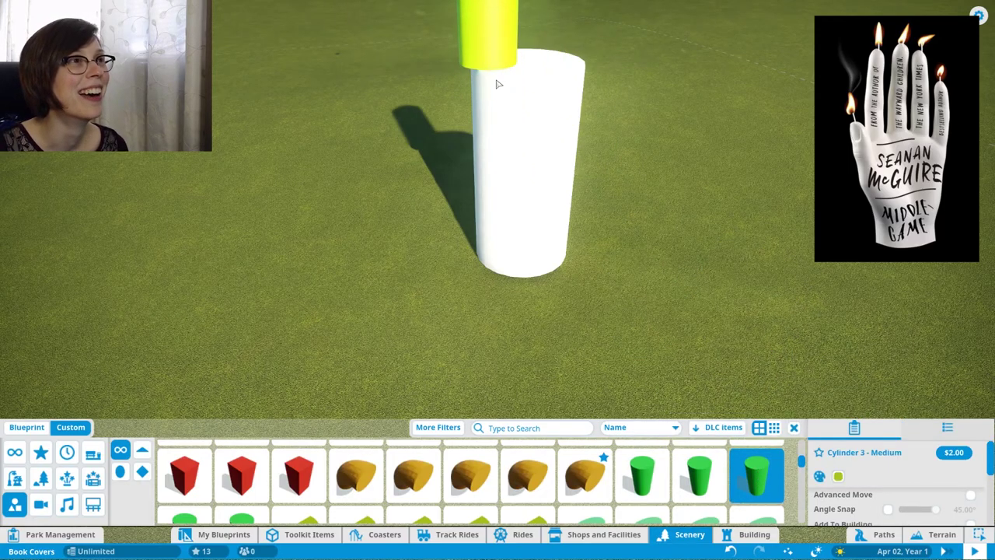
pyautogui.press('w')
pyautogui.scroll(-2, 542, 130)
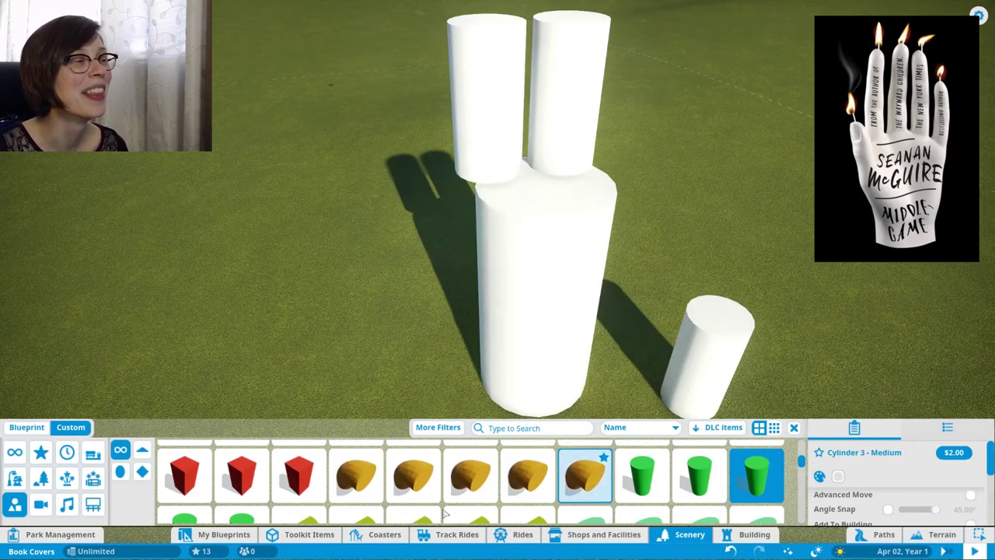
# Add a third upright white cylinder finger and an outward-tilted Cylinder 2 - Small as the little finger on the palm's rim.
pyautogui.scroll(-1, 445, 514)
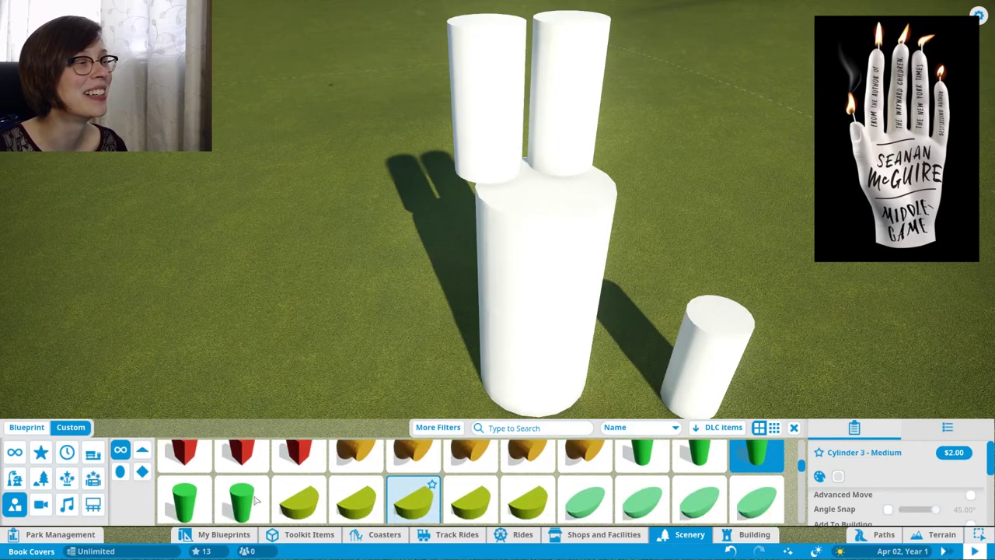
pyautogui.click(184, 500)
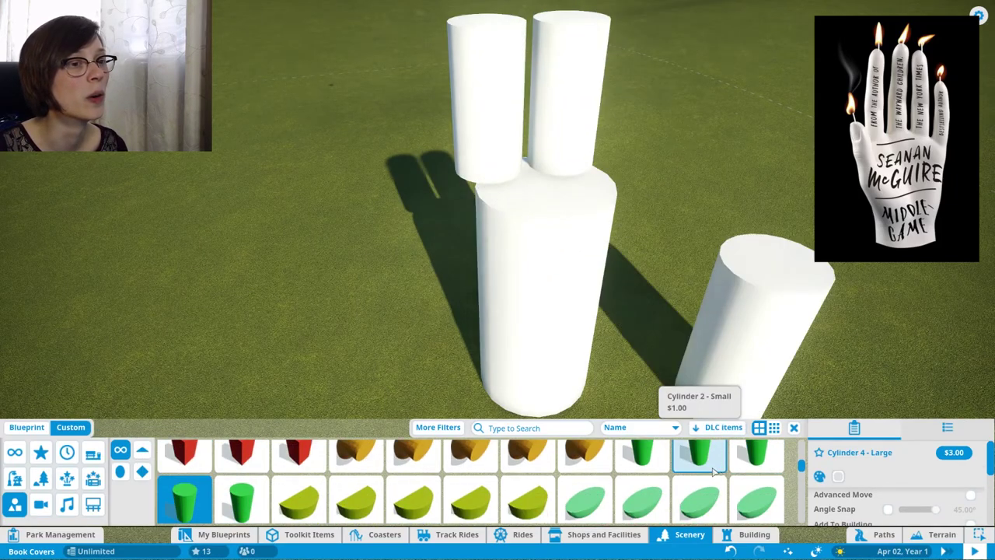
pyautogui.click(699, 455)
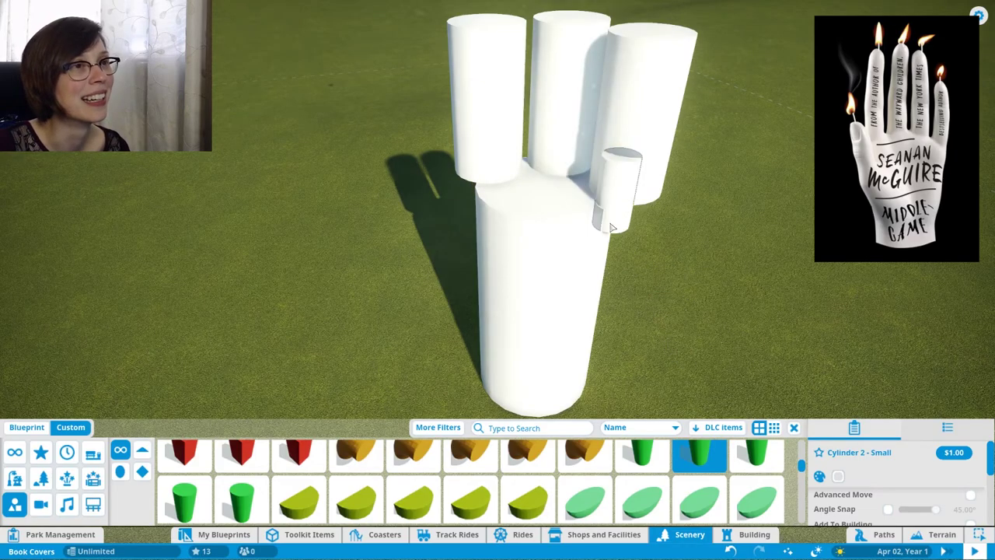
pyautogui.press('e')
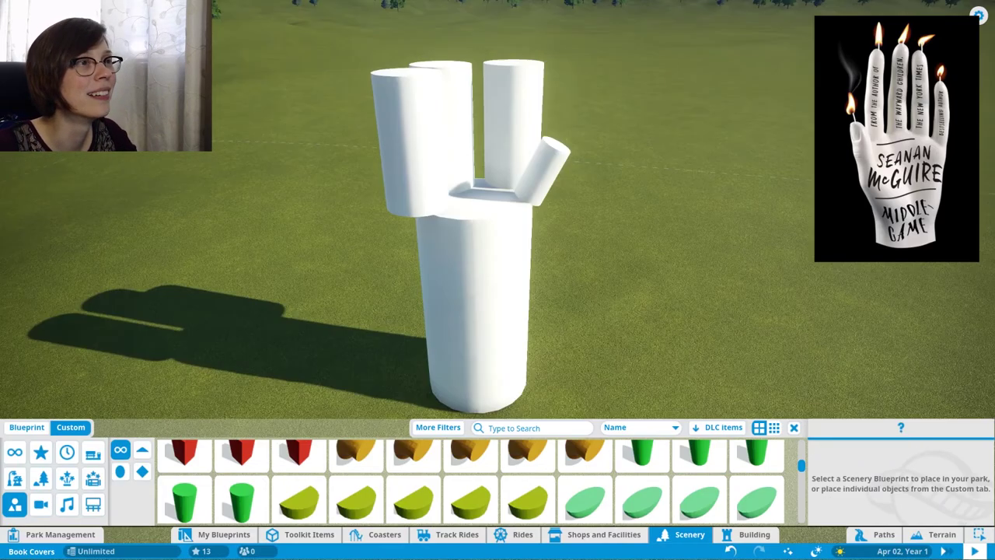
# Attach a white Cylinder 3 - Medium as the thumb, tilted outward and sunk into the side of the palm using Advanced Move.
pyautogui.press('q')
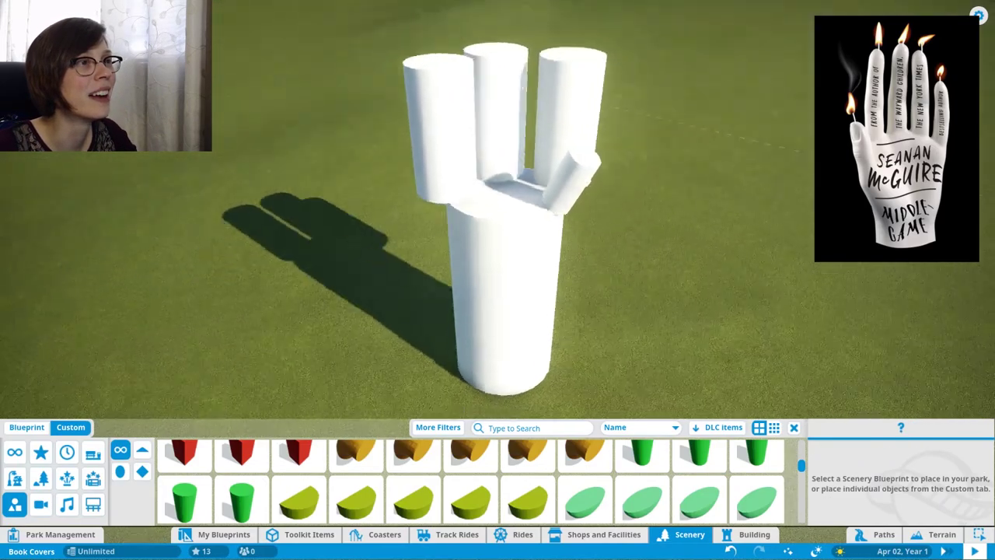
pyautogui.press('e')
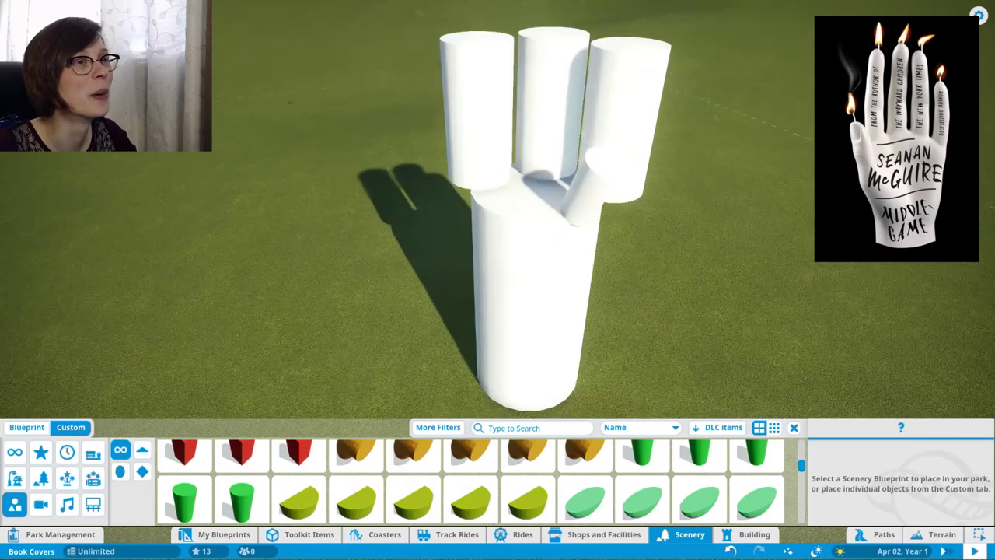
pyautogui.press('q')
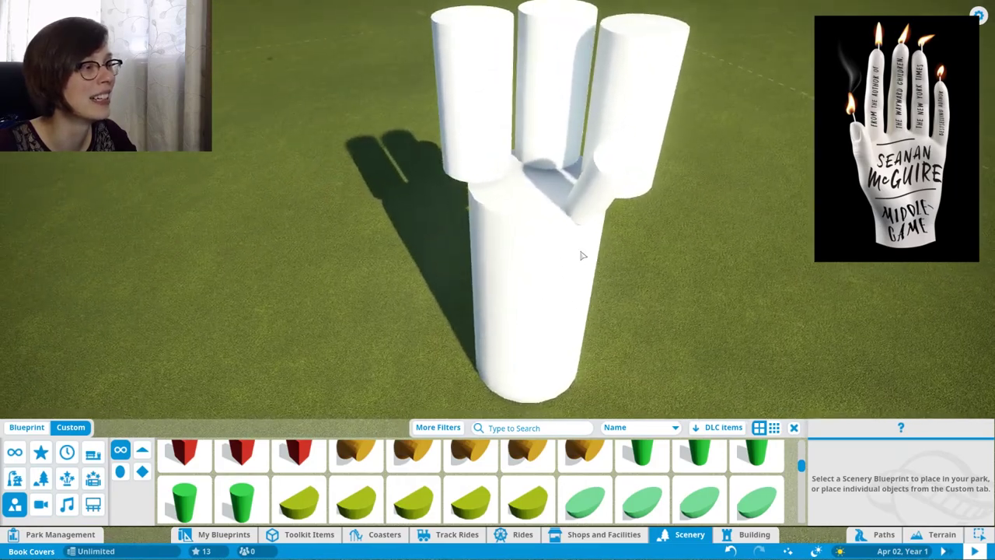
pyautogui.click(589, 308)
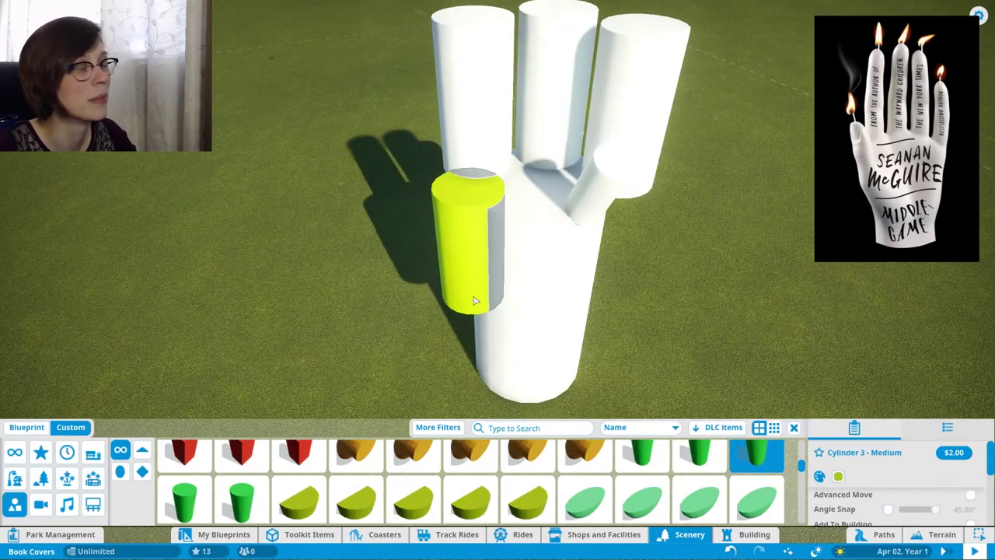
pyautogui.click(839, 476)
pyautogui.click(888, 391)
pyautogui.click(867, 450)
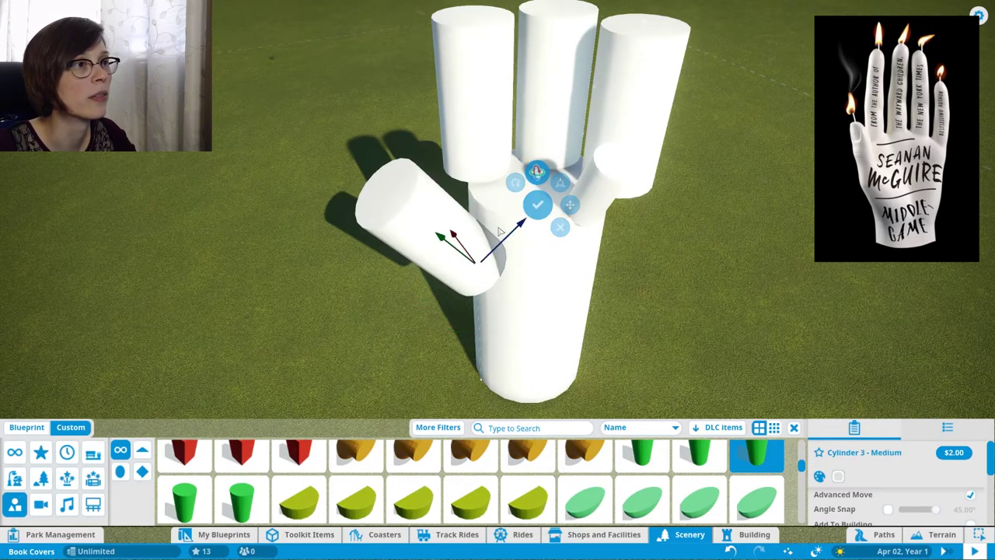
pyautogui.moveTo(500, 232); pyautogui.dragTo(484, 256)
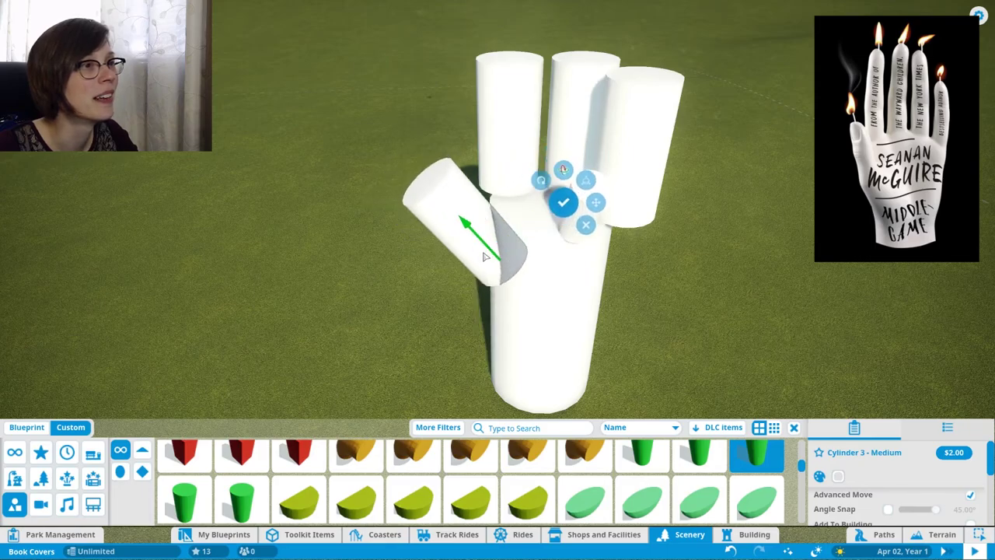
pyautogui.click(564, 203)
# Examine the finished cylinder hand from several angles, comparing its fingers and thumb with the cover.
pyautogui.press('q')
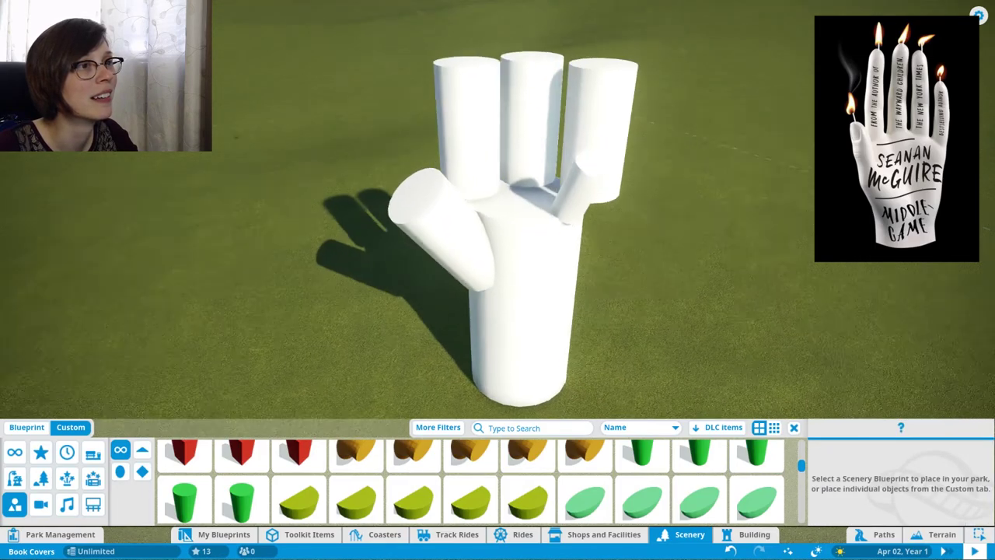
pyautogui.moveTo(689, 275); pyautogui.dragTo(679, 265)
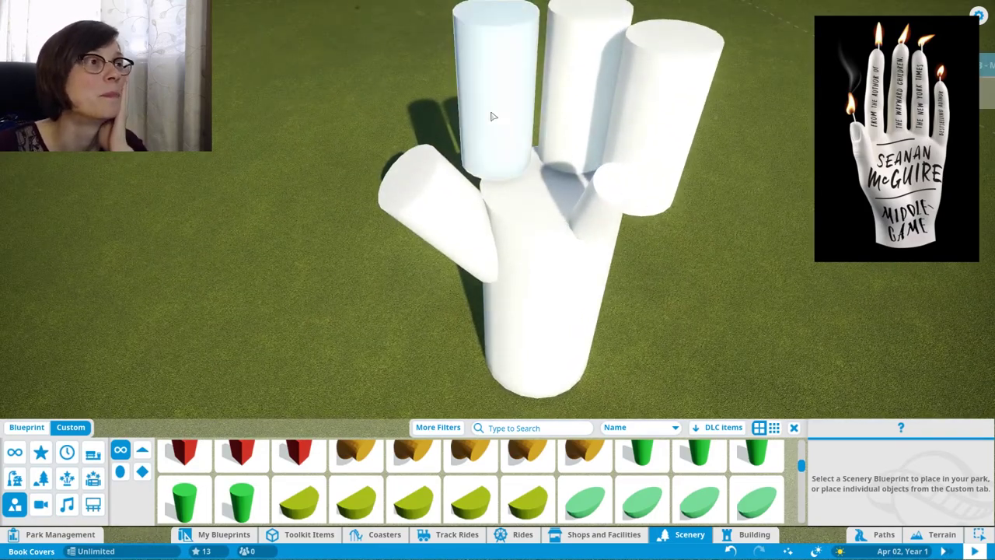
pyautogui.moveTo(533, 167); pyautogui.dragTo(535, 165)
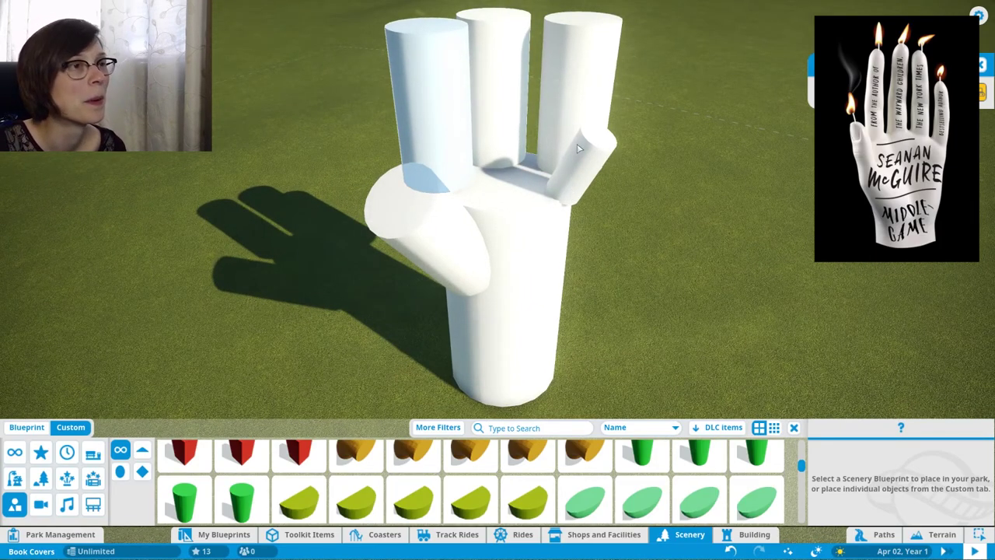
pyautogui.moveTo(535, 164)
pyautogui.mouseDown()
pyautogui.moveTo(520, 171)
pyautogui.moveTo(506, 161)
pyautogui.moveTo(523, 155)
pyautogui.moveTo(536, 166)
pyautogui.mouseUp()
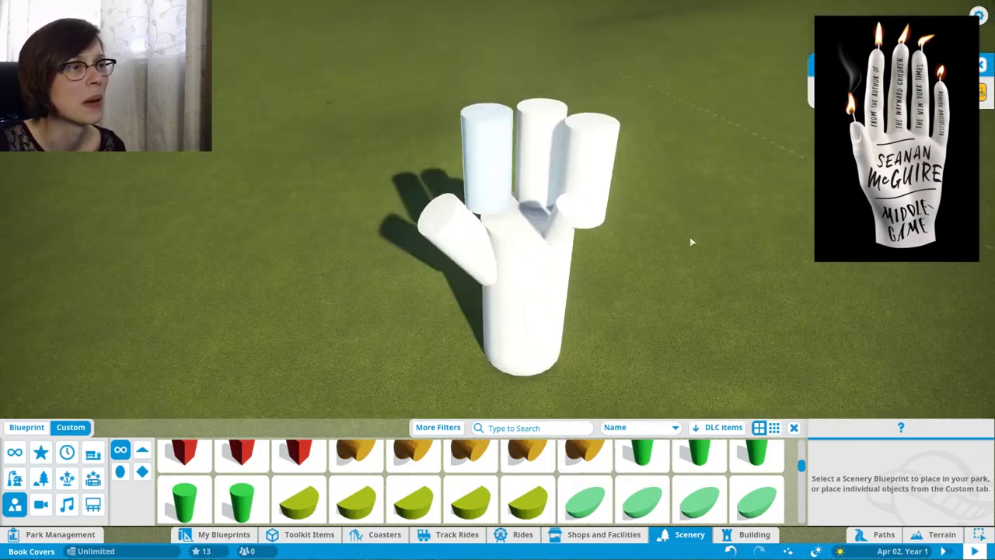
pyautogui.scroll(1, 704, 238)
pyautogui.moveTo(709, 237); pyautogui.dragTo(658, 221)
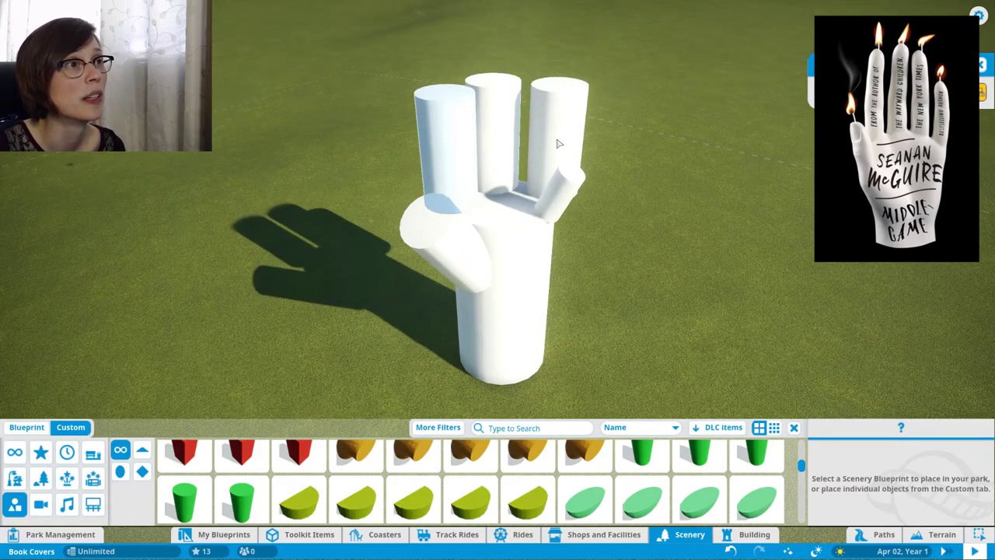
pyautogui.moveTo(575, 195)
pyautogui.mouseDown()
pyautogui.moveTo(626, 194)
pyautogui.moveTo(792, 146)
pyautogui.mouseUp()
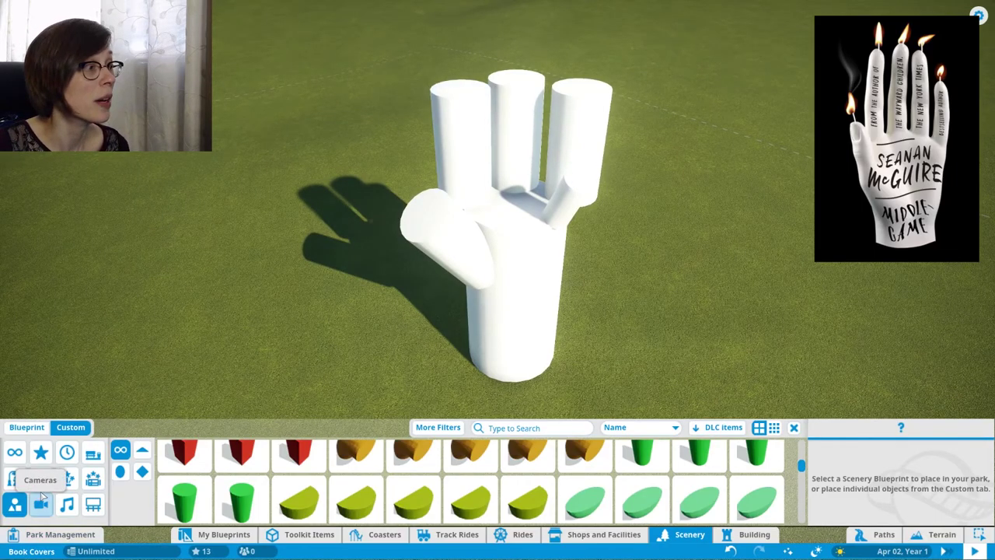
# Place favourited flame pyrotechnics on the tips of all five fingers, aligned to the surface.
pyautogui.click(40, 452)
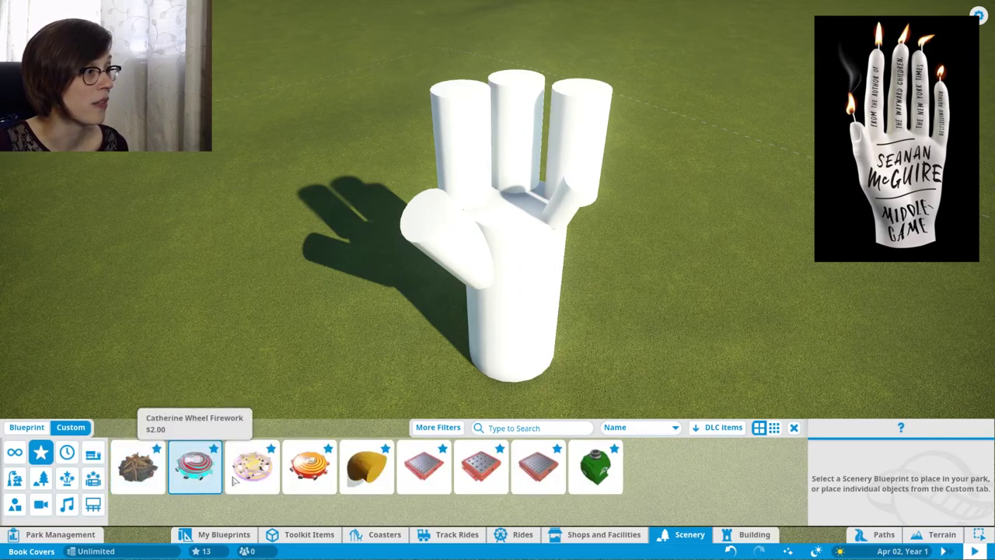
pyautogui.click(423, 467)
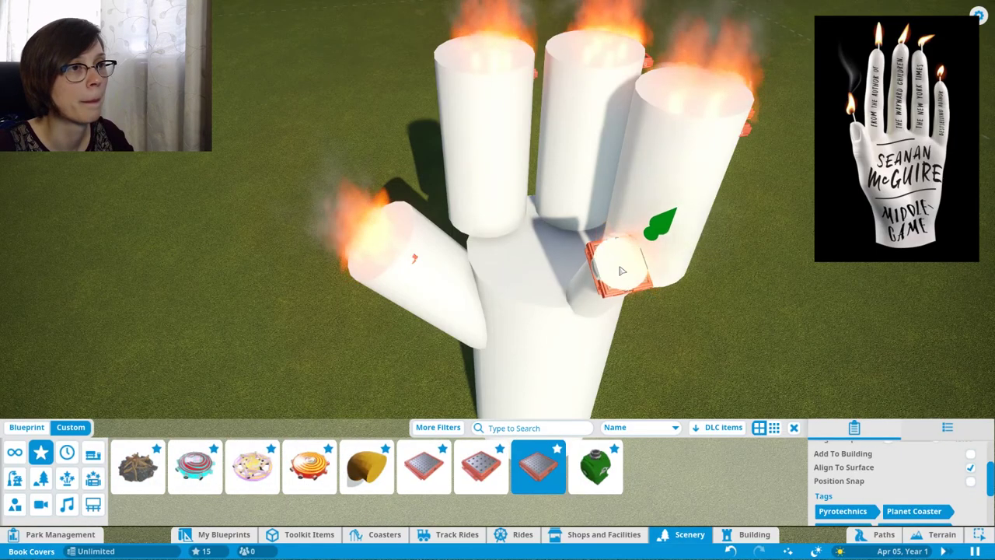
pyautogui.rightClick(785, 335)
pyautogui.moveTo(731, 338); pyautogui.dragTo(638, 307)
# Set the park lighting to 10:00 PM and examine the flaming hand from several angles.
pyautogui.click(815, 550)
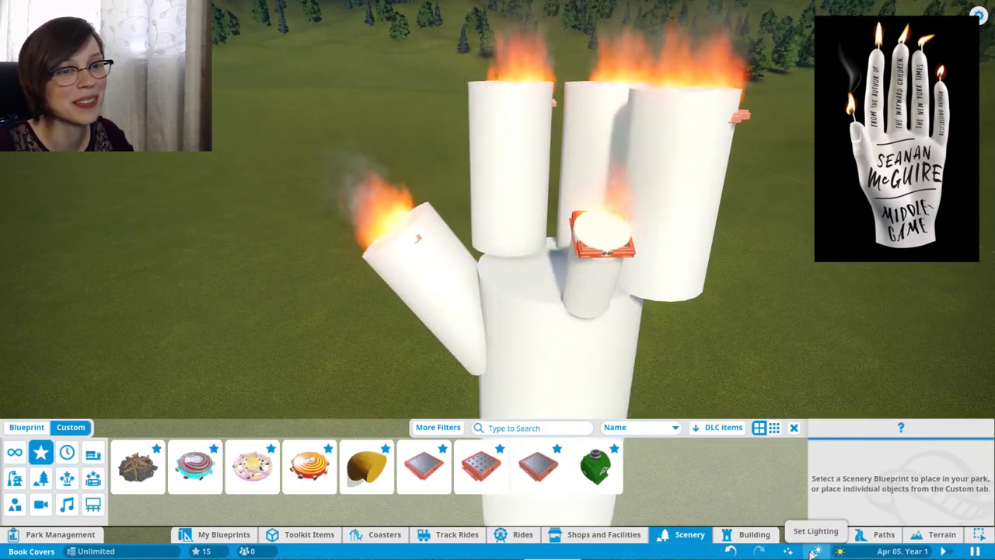
pyautogui.click(863, 526)
pyautogui.click(835, 507)
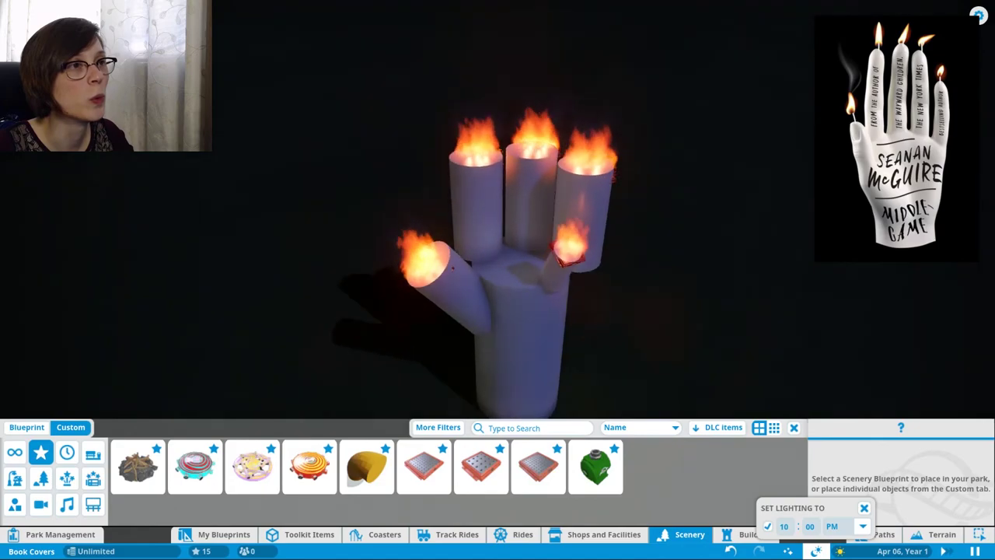
pyautogui.scroll(-3, 626, 334)
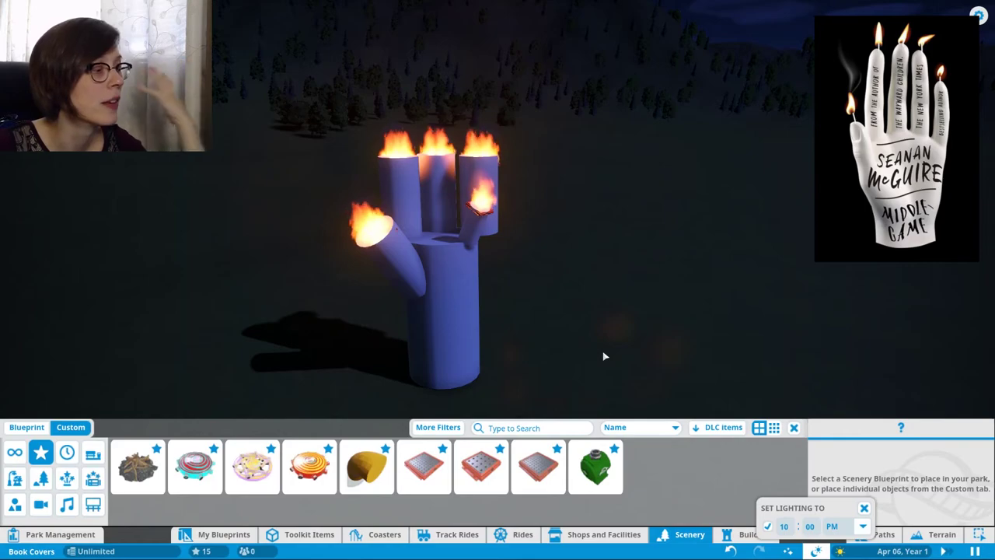
pyautogui.moveTo(599, 313); pyautogui.dragTo(597, 264)
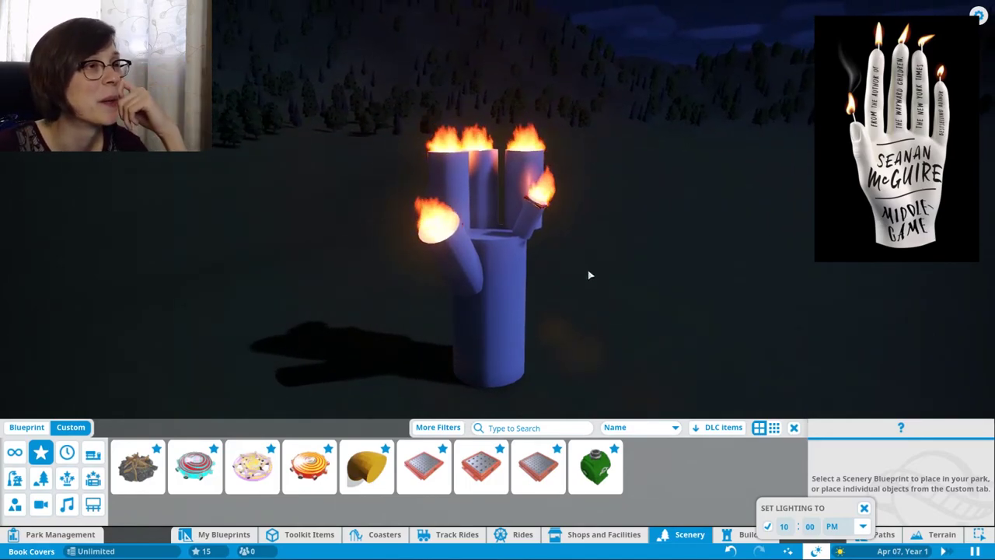
pyautogui.scroll(5, 545, 275)
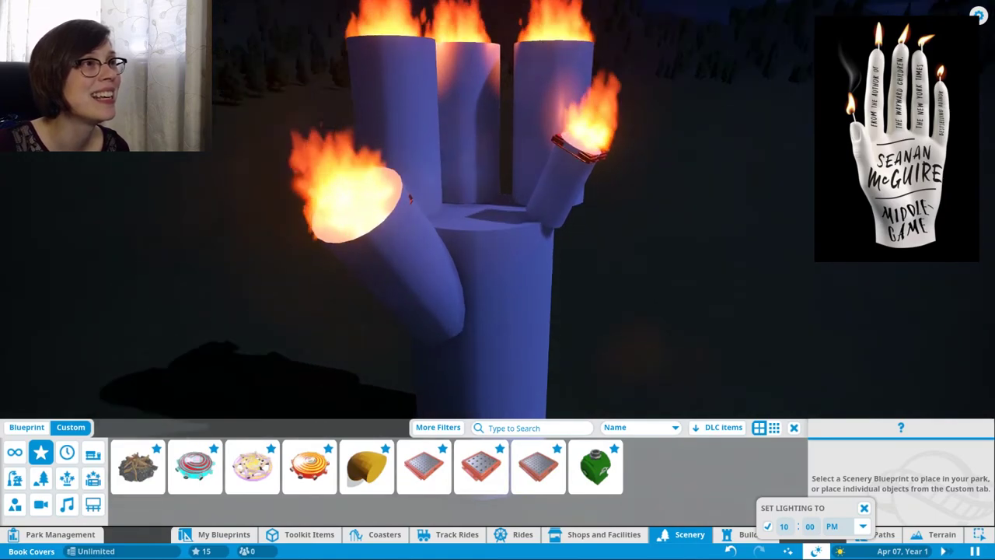
pyautogui.scroll(-8, 587, 237)
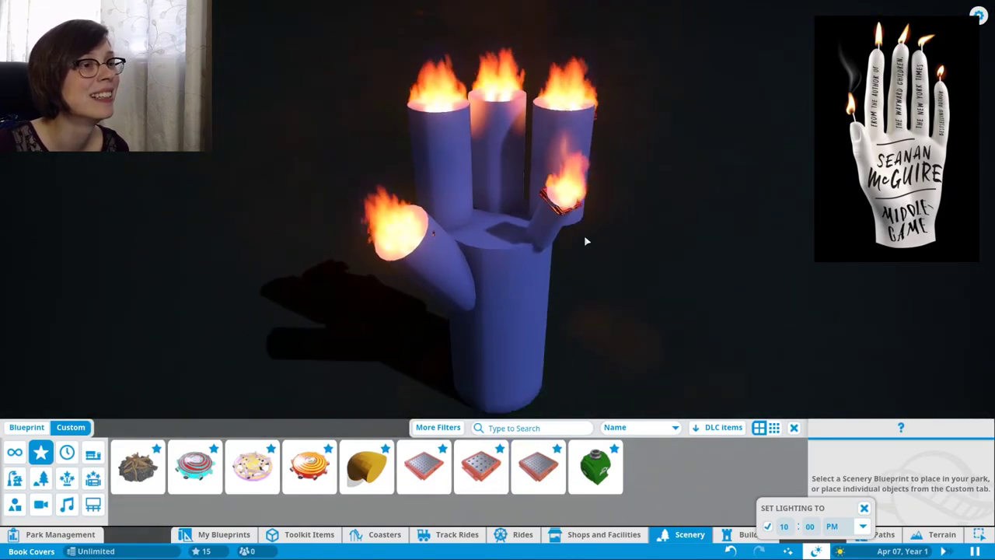
# Place a Special Effect - Insects Fireflies Large beside the flaming hand and finish placing scenery.
pyautogui.click(594, 344)
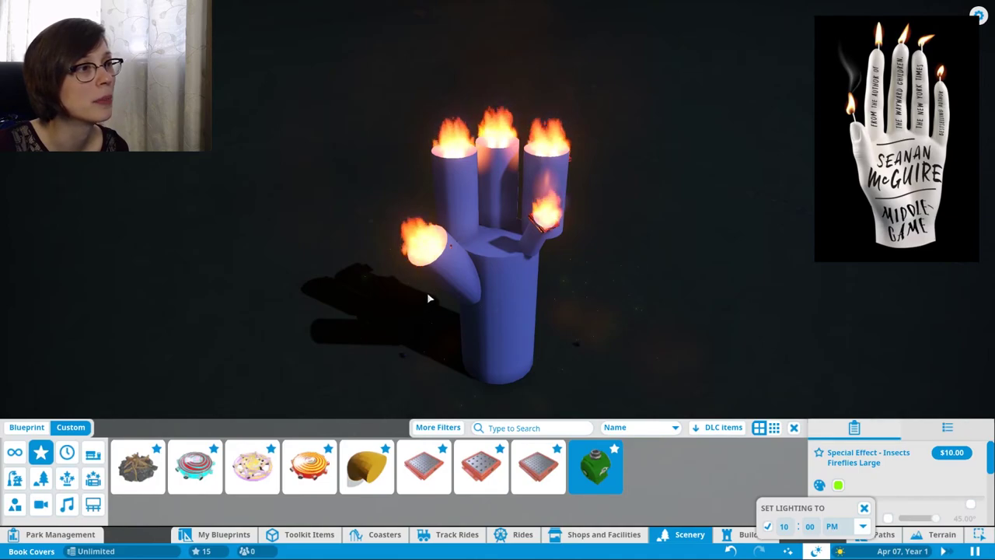
pyautogui.scroll(-2, 460, 366)
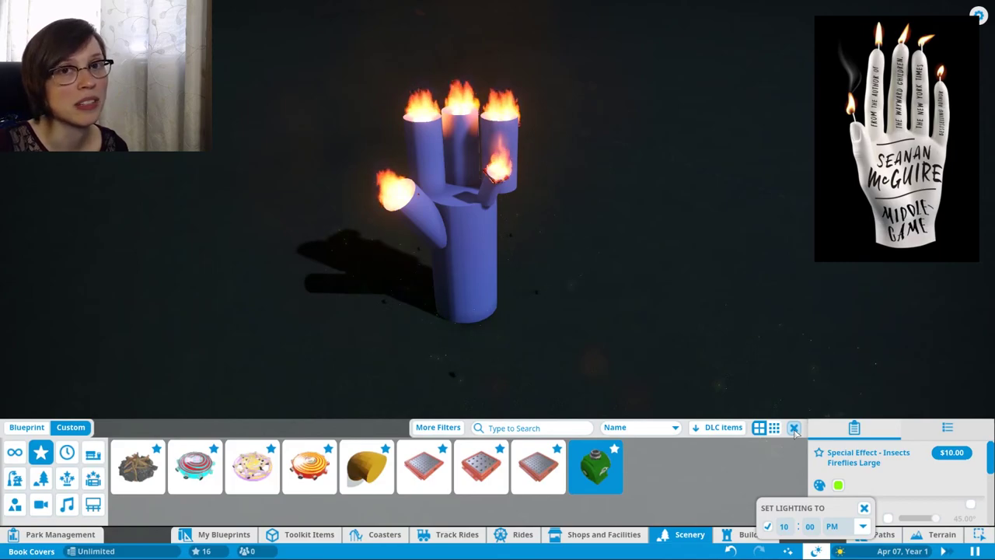
pyautogui.rightClick(764, 379)
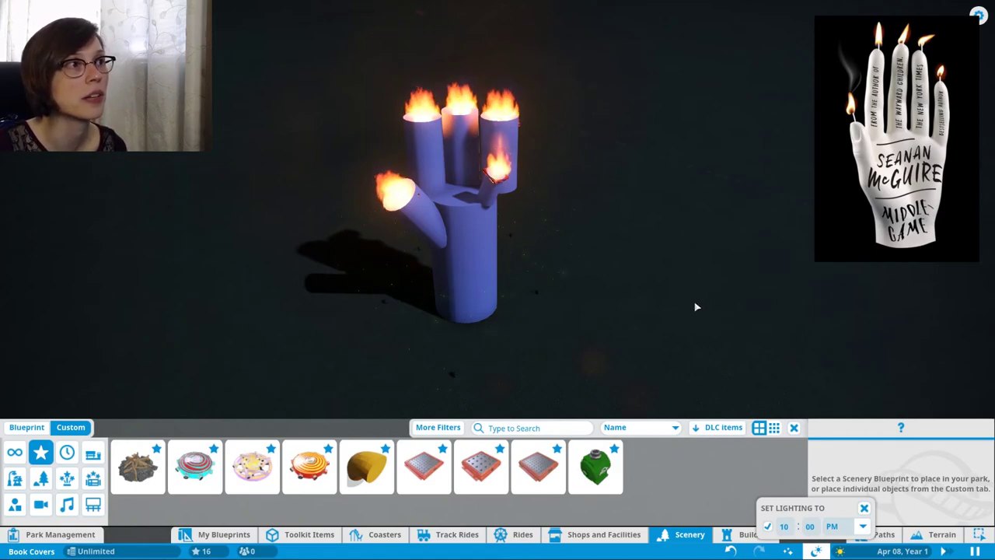
# Review the row of finished cover pieces at night, examining the round golden medallion with the arrow up close.
pyautogui.press('a')
pyautogui.press('w')
pyautogui.press('d')
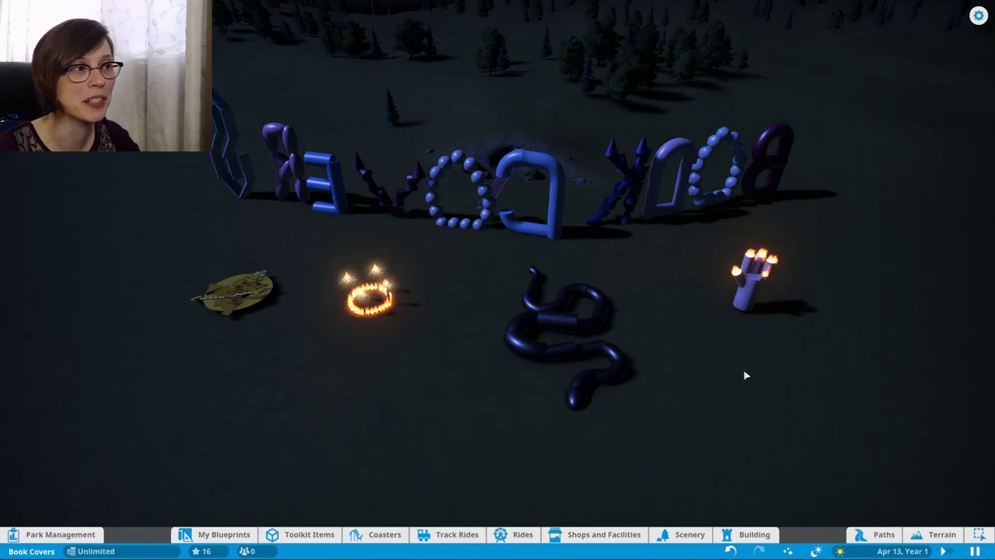
pyautogui.press('a')
pyautogui.scroll(2, 353, 399)
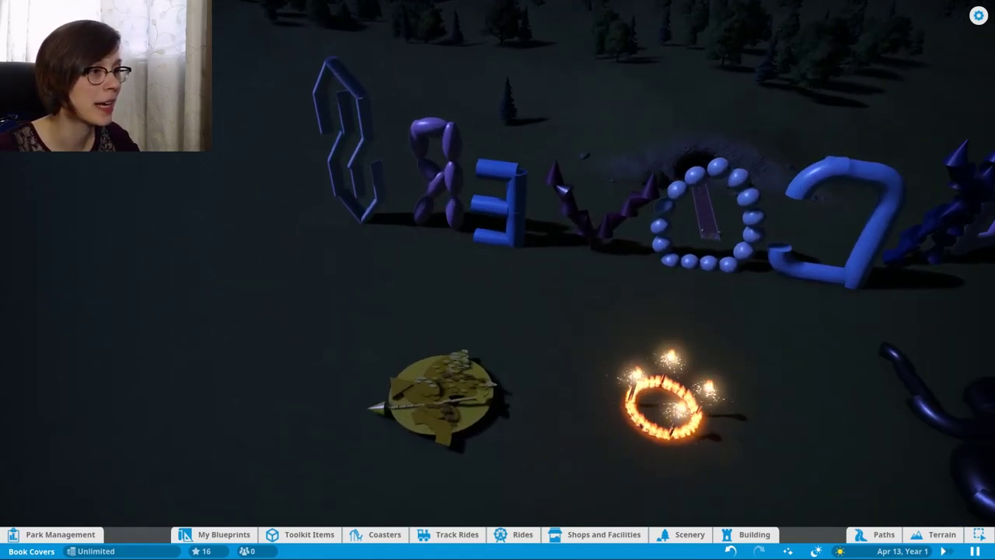
pyautogui.moveTo(353, 400); pyautogui.dragTo(433, 425)
pyautogui.press('s')
pyautogui.scroll(5, 438, 388)
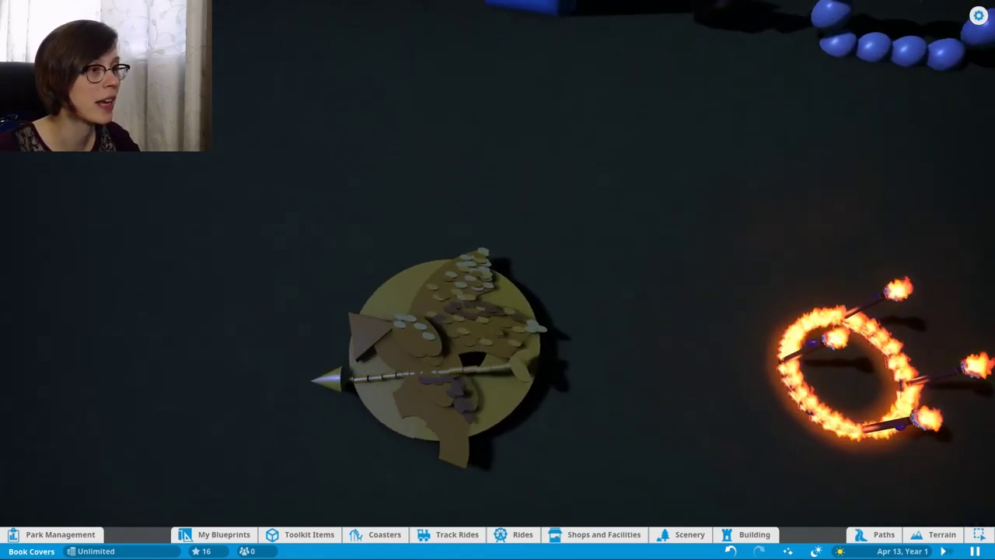
pyautogui.scroll(1, 583, 420)
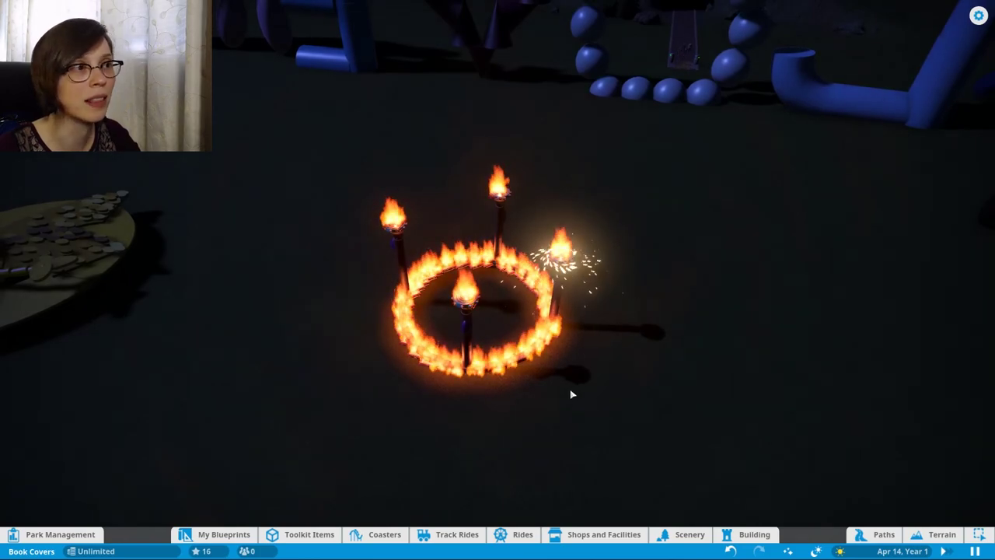
# Examine the flaming ring with its torches and the dark coiled snake from several angles.
pyautogui.moveTo(506, 378); pyautogui.dragTo(554, 384)
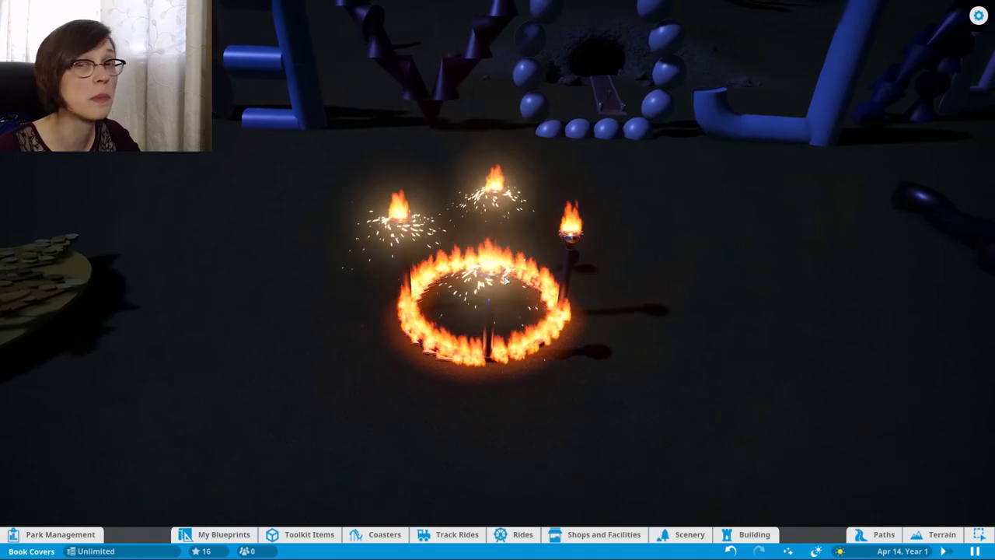
pyautogui.moveTo(489, 347)
pyautogui.mouseDown()
pyautogui.moveTo(597, 355)
pyautogui.moveTo(405, 338)
pyautogui.moveTo(447, 338)
pyautogui.moveTo(377, 315)
pyautogui.moveTo(346, 268)
pyautogui.moveTo(408, 288)
pyautogui.moveTo(467, 350)
pyautogui.mouseUp()
pyautogui.press('d')
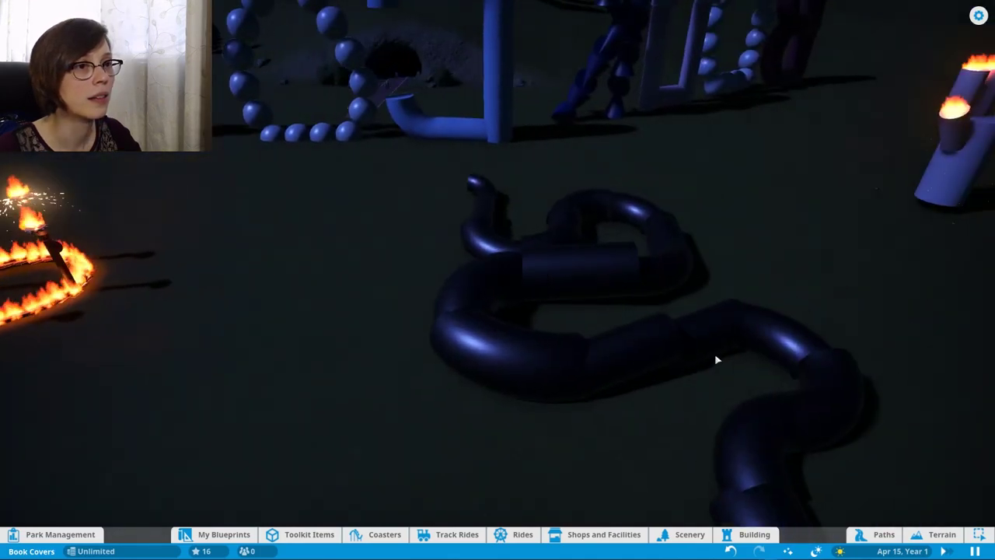
pyautogui.scroll(-4, 547, 322)
pyautogui.moveTo(546, 322); pyautogui.dragTo(574, 322)
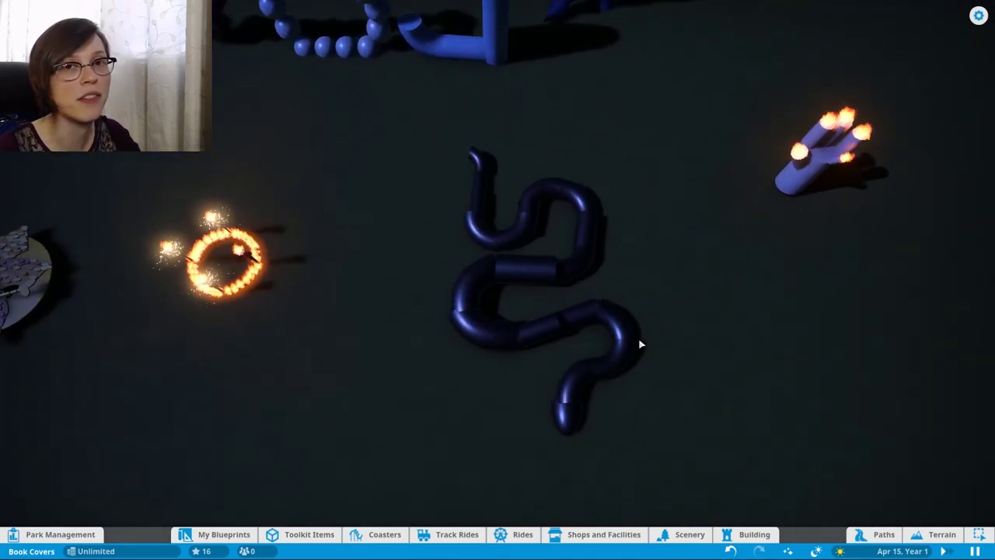